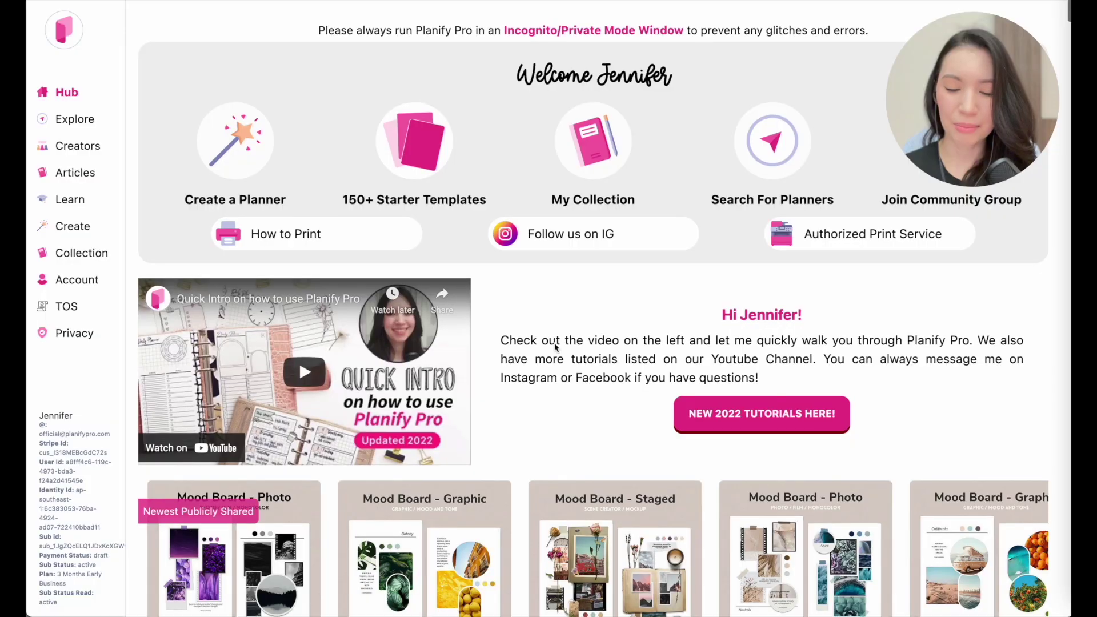
Step: Browse the hub's curated template collections and the Starter Templates library
{"action": "scroll", "coordinate": [553, 348], "scroll_direction": "down", "scroll_amount": 15}
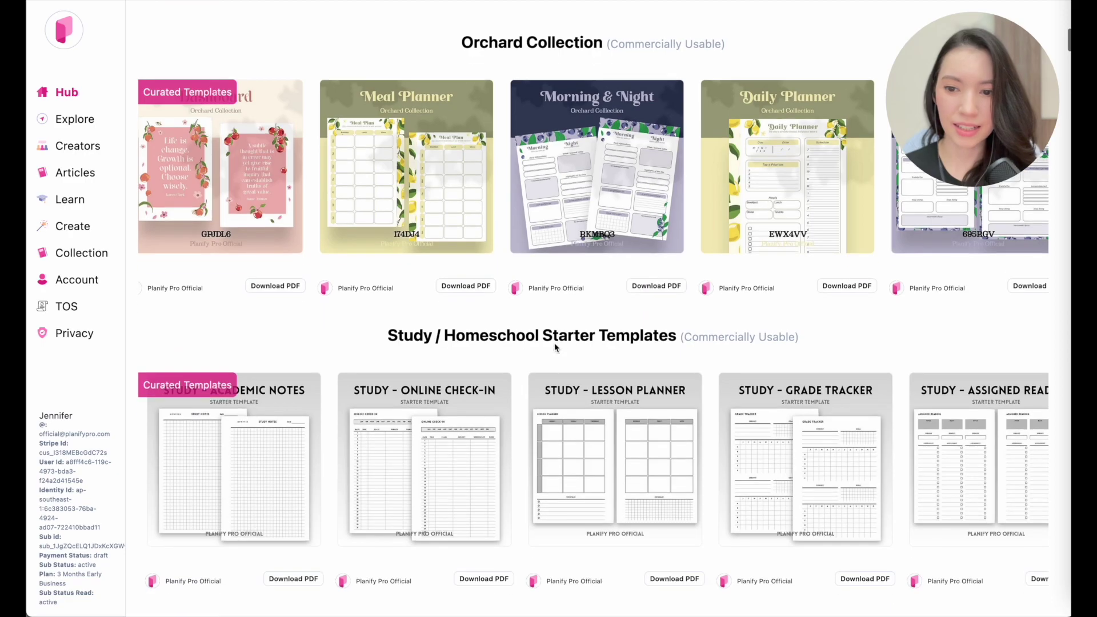
{"action": "scroll", "coordinate": [554, 347], "scroll_direction": "down", "scroll_amount": 8}
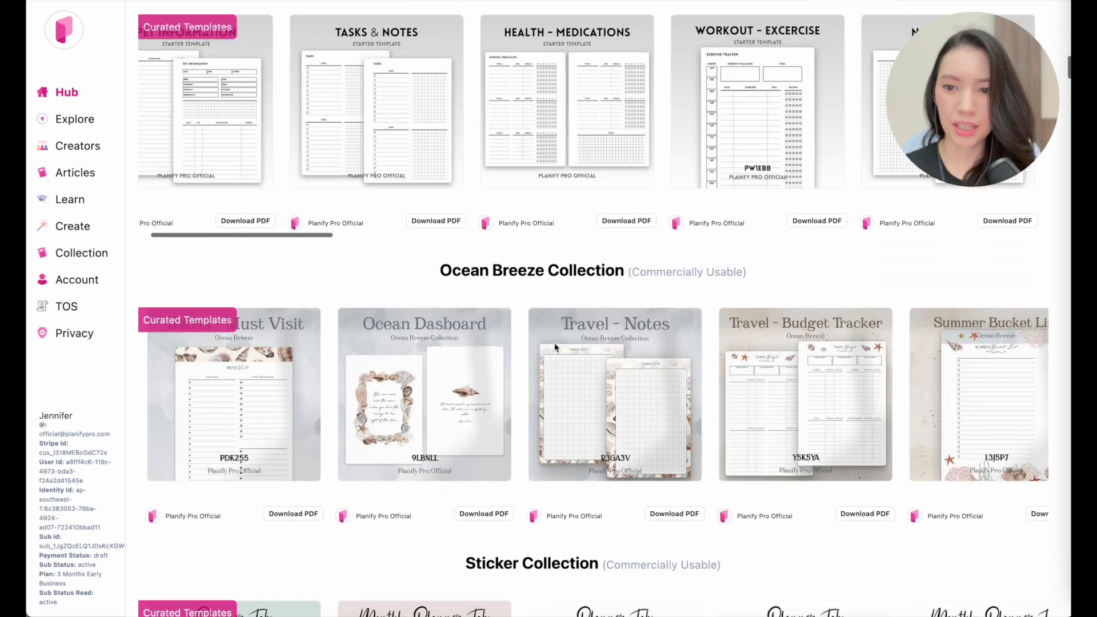
{"action": "scroll", "coordinate": [554, 345], "scroll_direction": "up", "scroll_amount": 20}
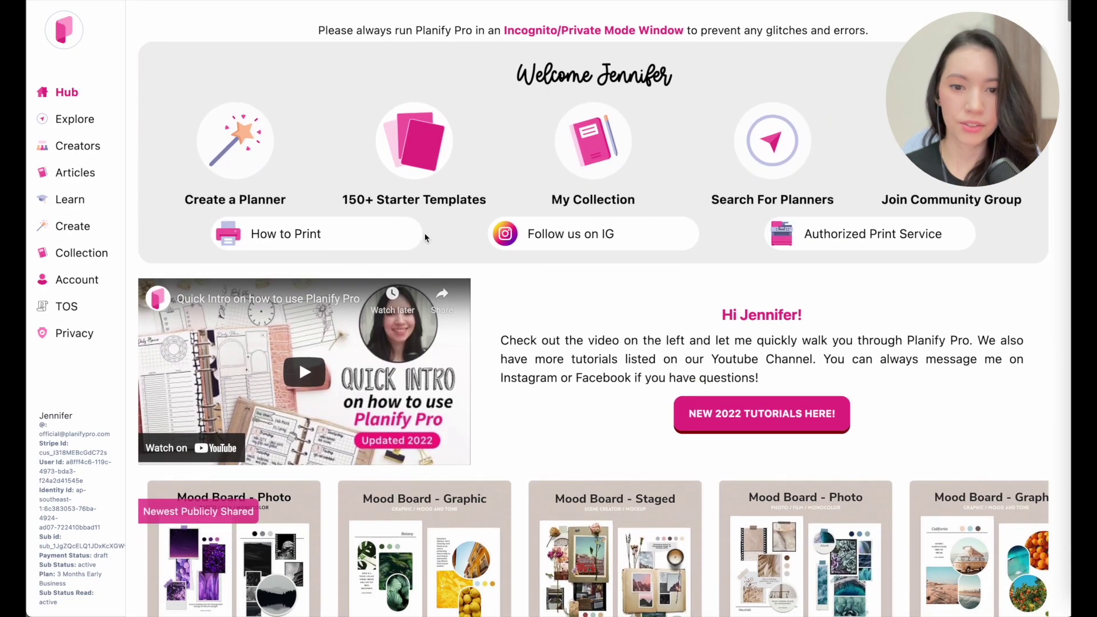
{"action": "left_click", "coordinate": [410, 141]}
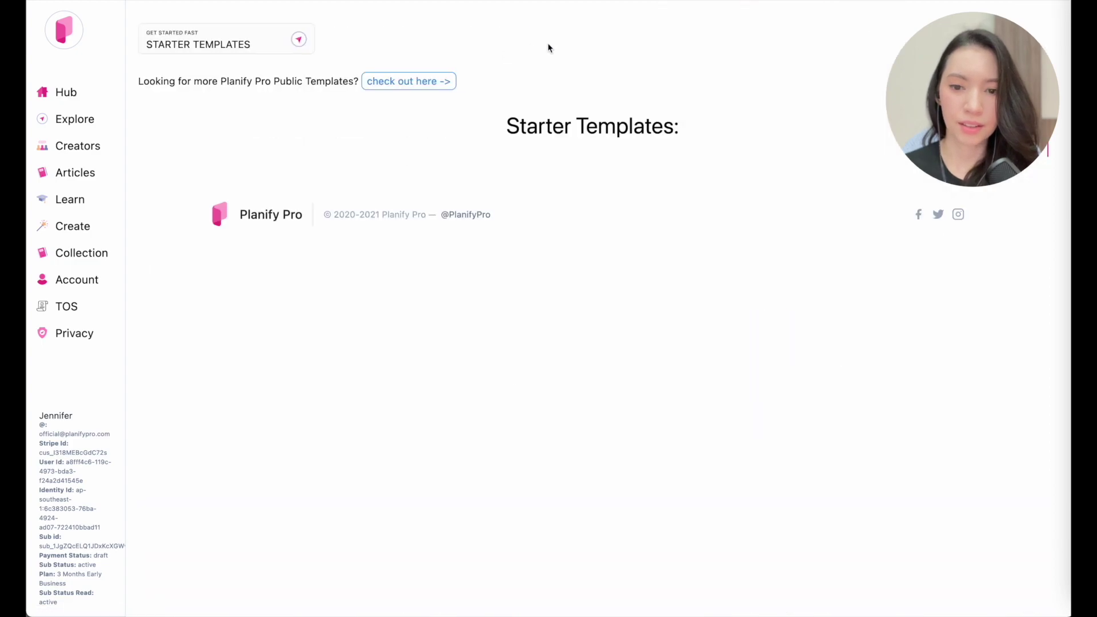
{"action": "scroll", "coordinate": [528, 553], "scroll_direction": "down", "scroll_amount": 10}
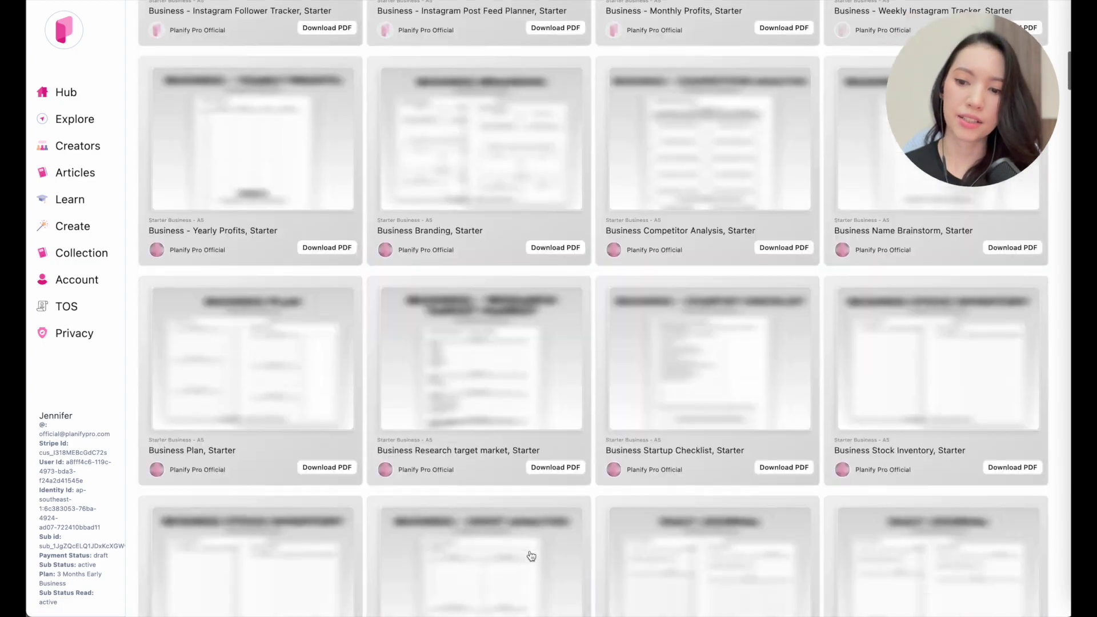
{"action": "scroll", "coordinate": [532, 556], "scroll_direction": "down", "scroll_amount": 12}
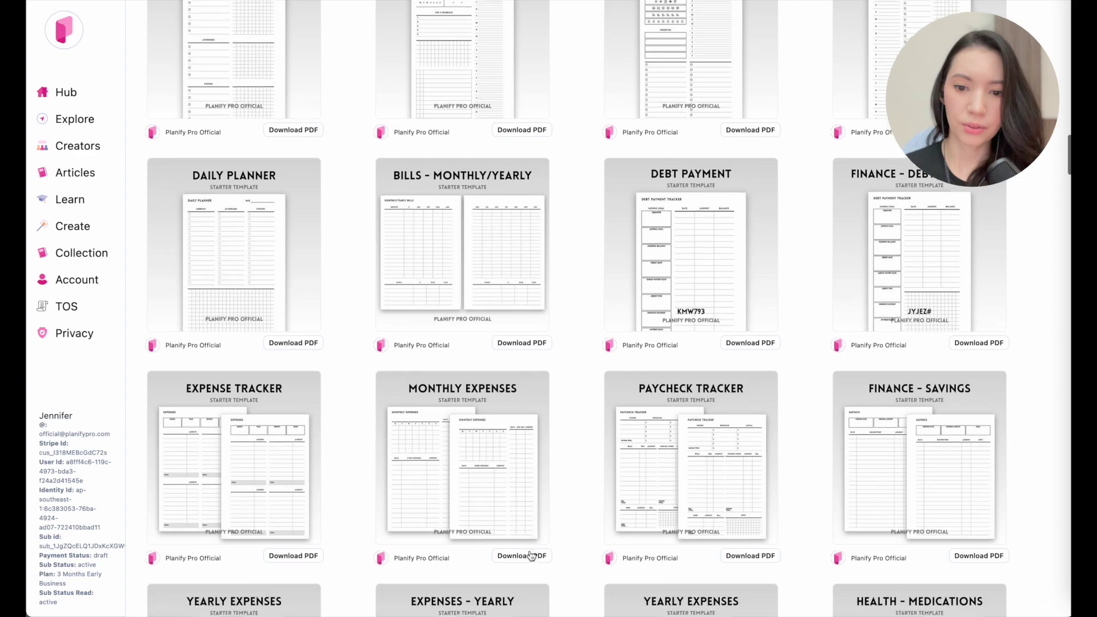
{"action": "scroll", "coordinate": [531, 556], "scroll_direction": "down", "scroll_amount": 15}
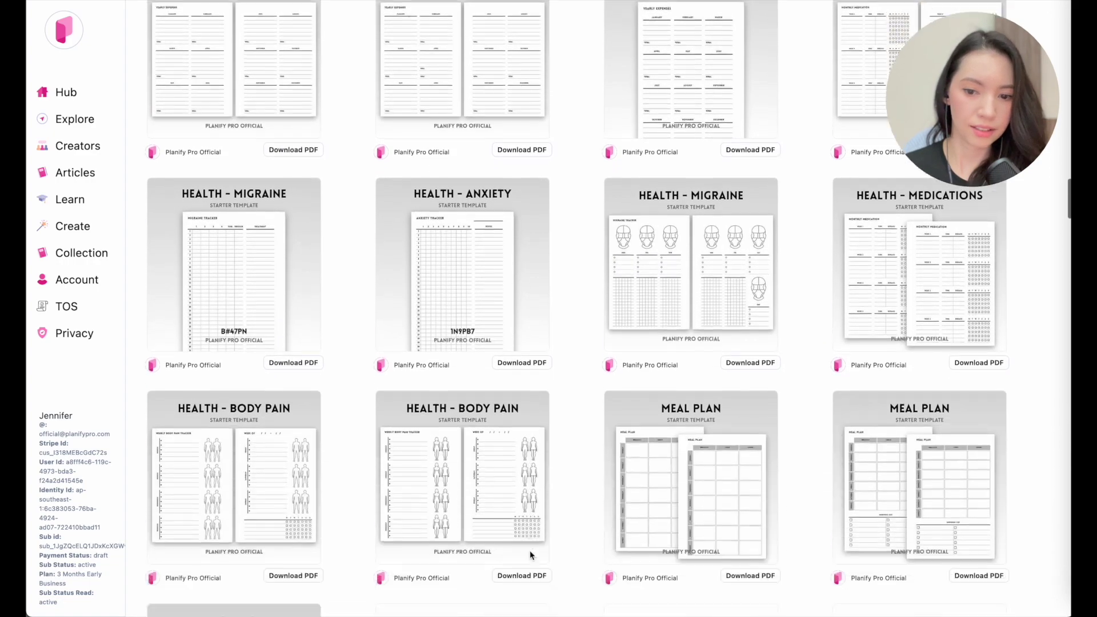
{"action": "scroll", "coordinate": [531, 555], "scroll_direction": "down", "scroll_amount": 4}
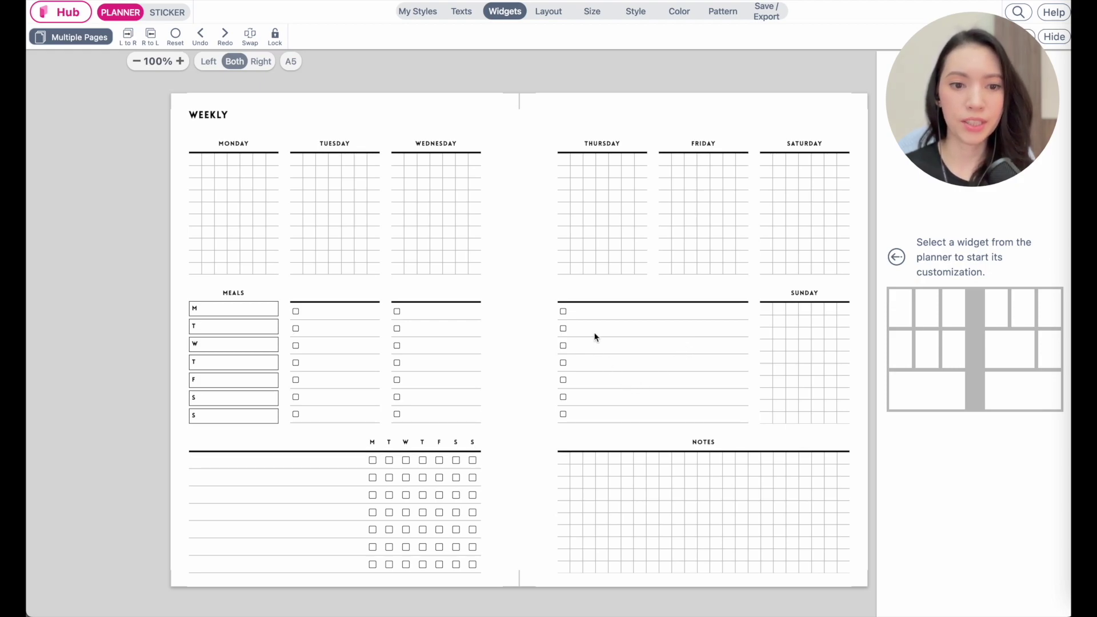
Step: Add a date flag at the top of the weekly planner's Monday grid widget
{"action": "left_click", "coordinate": [241, 153]}
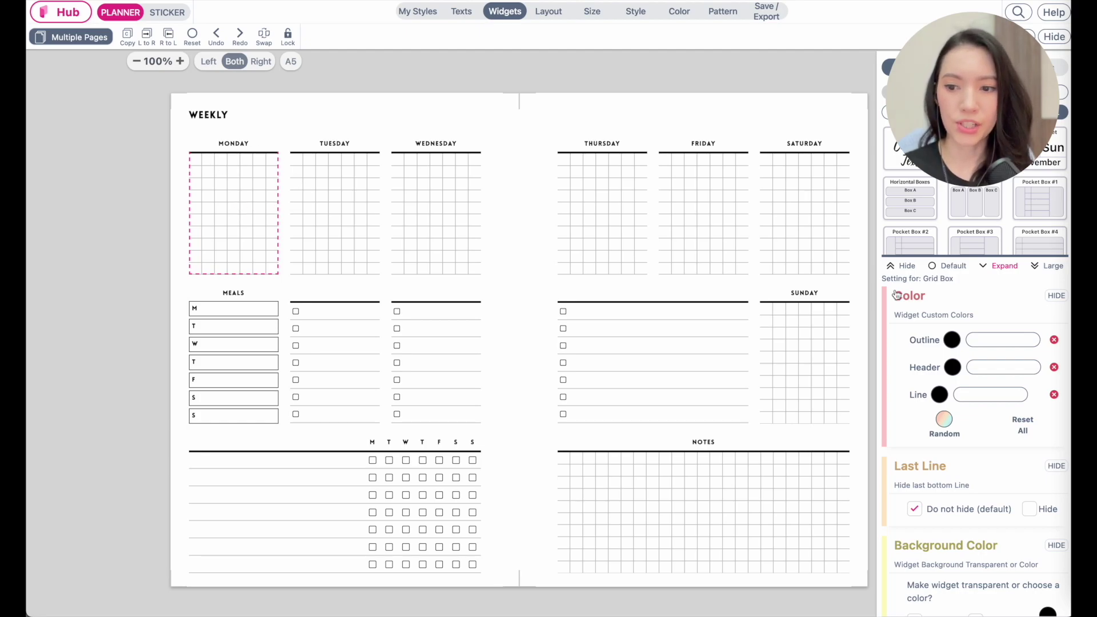
{"action": "left_click", "coordinate": [943, 265]}
{"action": "scroll", "coordinate": [977, 370], "scroll_direction": "down", "scroll_amount": 5}
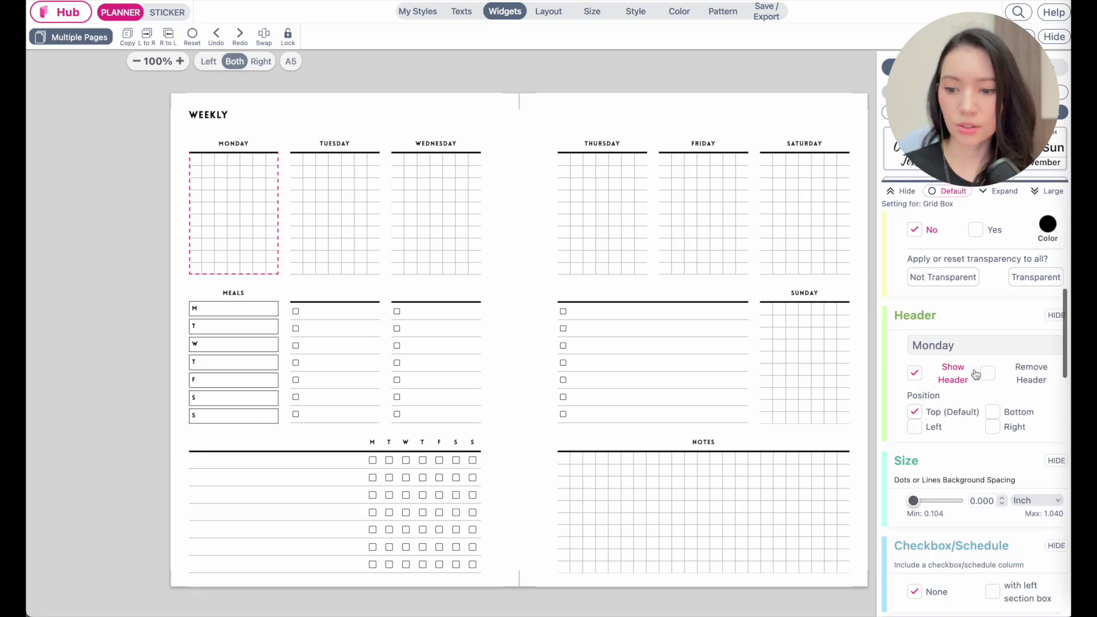
{"action": "scroll", "coordinate": [975, 374], "scroll_direction": "down", "scroll_amount": 15}
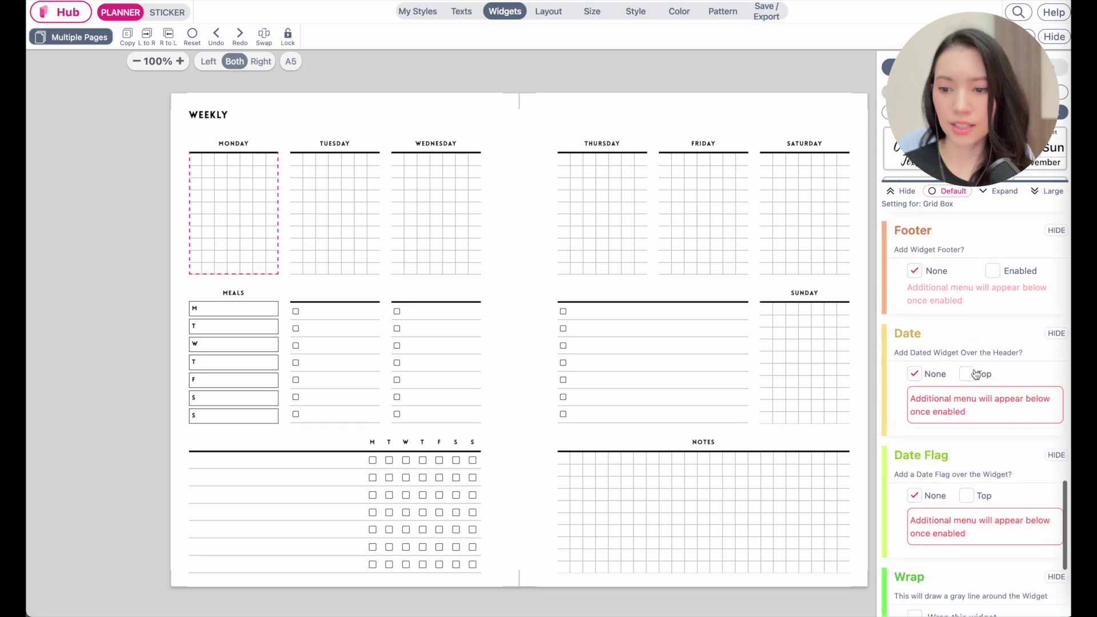
{"action": "scroll", "coordinate": [976, 374], "scroll_direction": "down", "scroll_amount": 2}
{"action": "scroll", "coordinate": [997, 392], "scroll_direction": "down", "scroll_amount": 2}
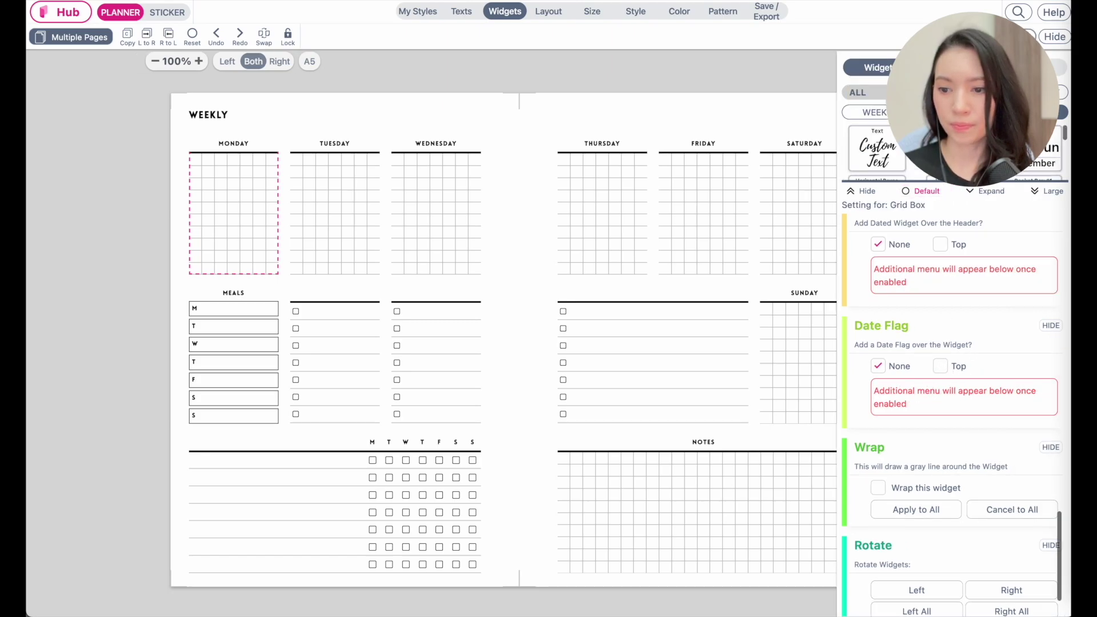
{"action": "left_click", "coordinate": [940, 367]}
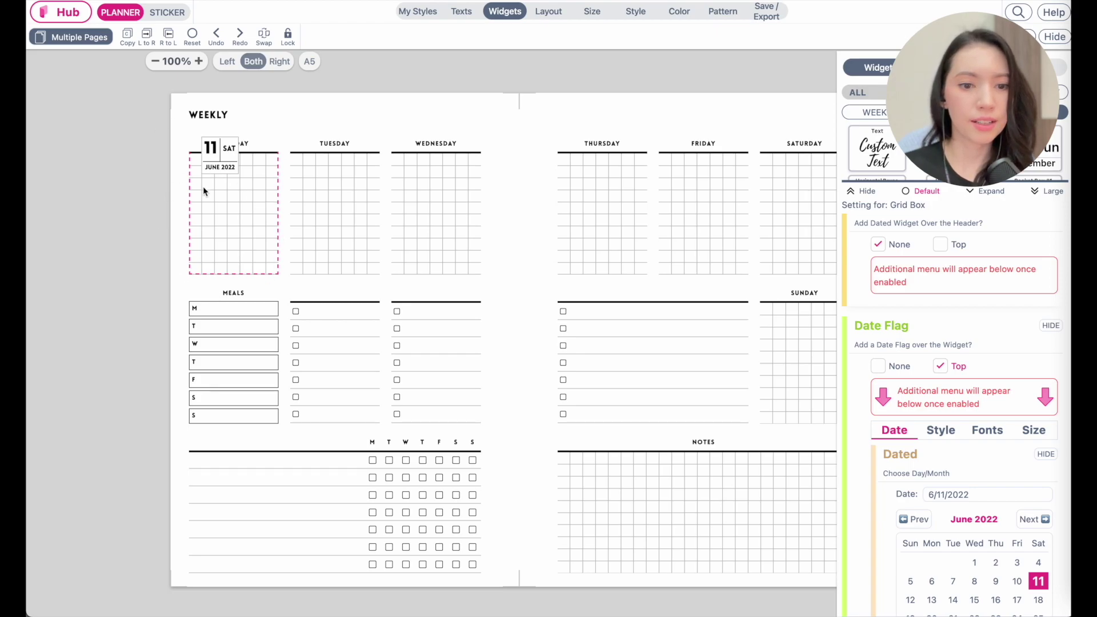
Step: Try several dated layouts for the Monday date flag and apply the one with day, weekday, month and year ("11 SAT, JUNE 2022")
{"action": "left_click", "coordinate": [221, 157]}
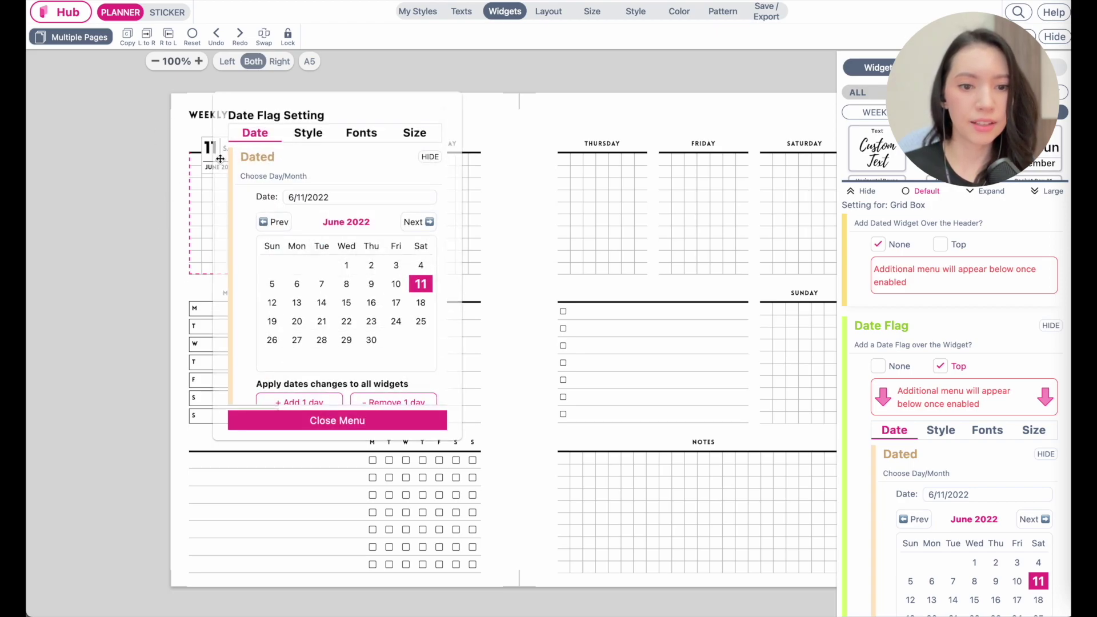
{"action": "left_click_drag", "start_coordinate": [257, 154], "coordinate": [325, 187]}
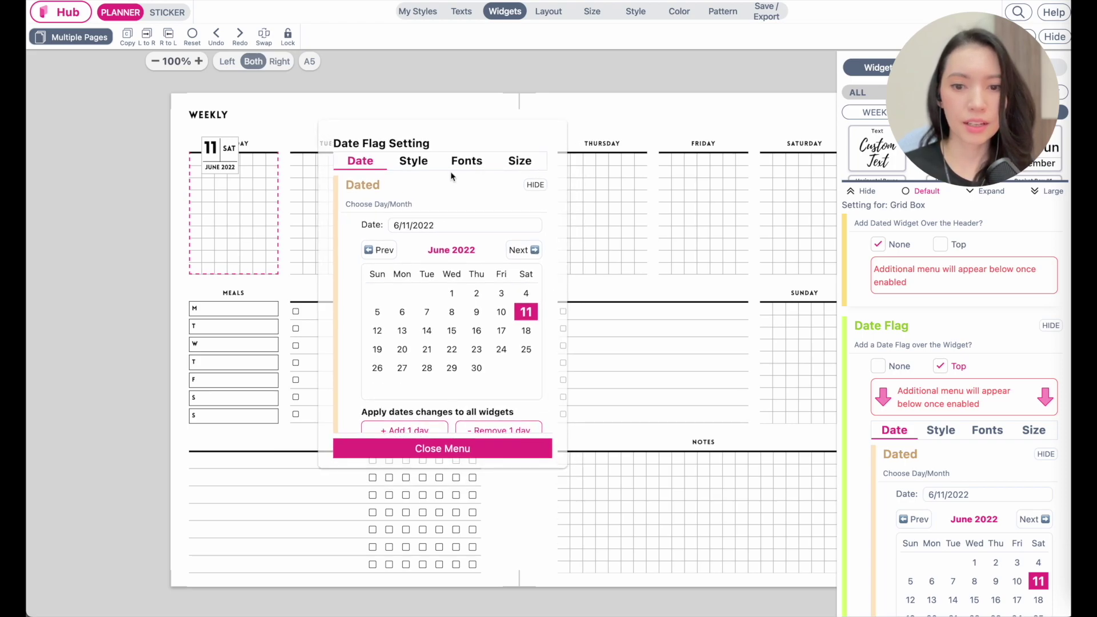
{"action": "left_click", "coordinate": [414, 166]}
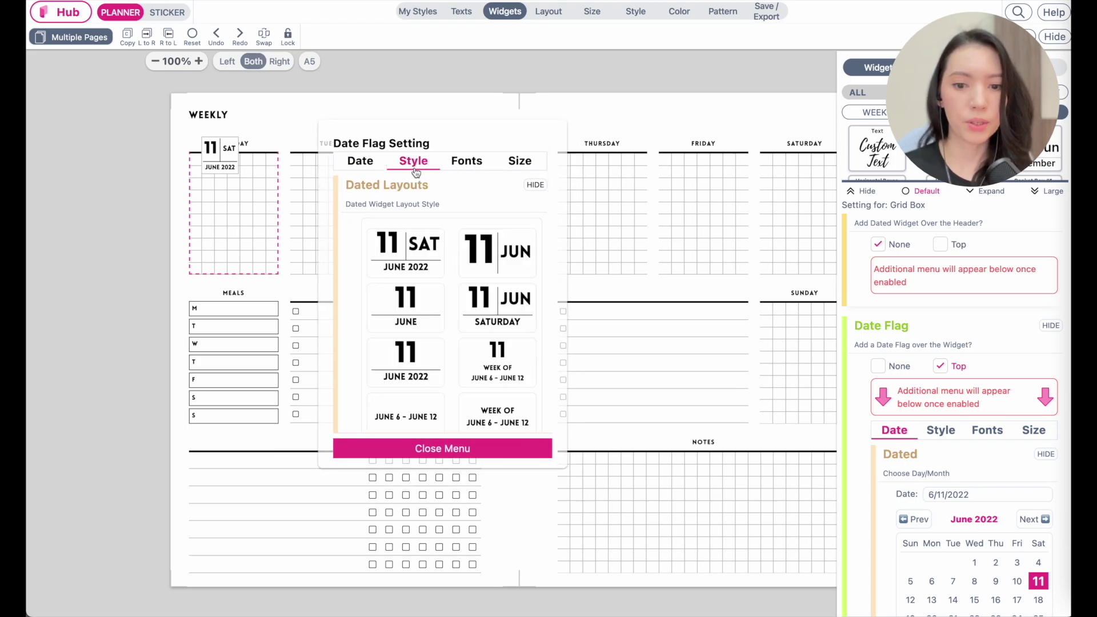
{"action": "left_click", "coordinate": [485, 257]}
{"action": "left_click", "coordinate": [421, 369]}
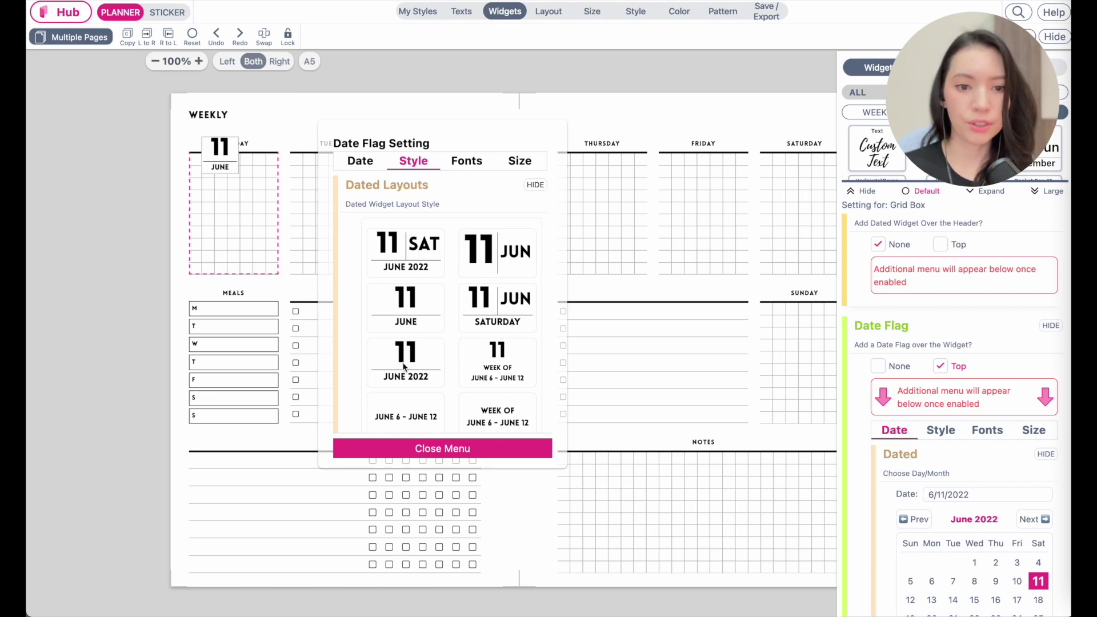
{"action": "left_click", "coordinate": [485, 365]}
{"action": "left_click", "coordinate": [443, 368]}
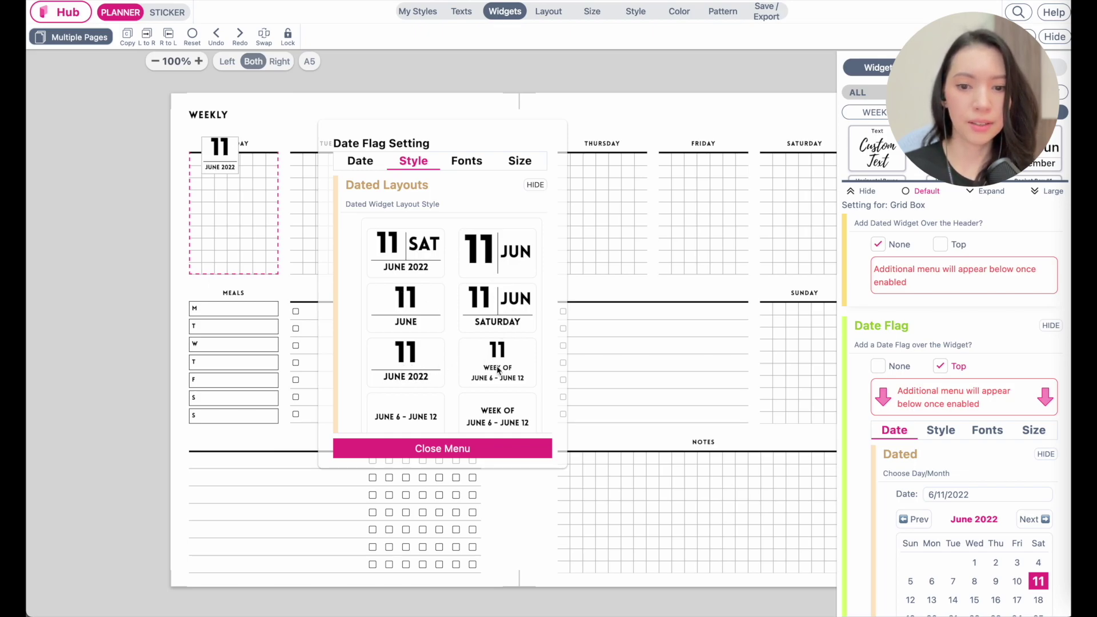
{"action": "left_click", "coordinate": [497, 370]}
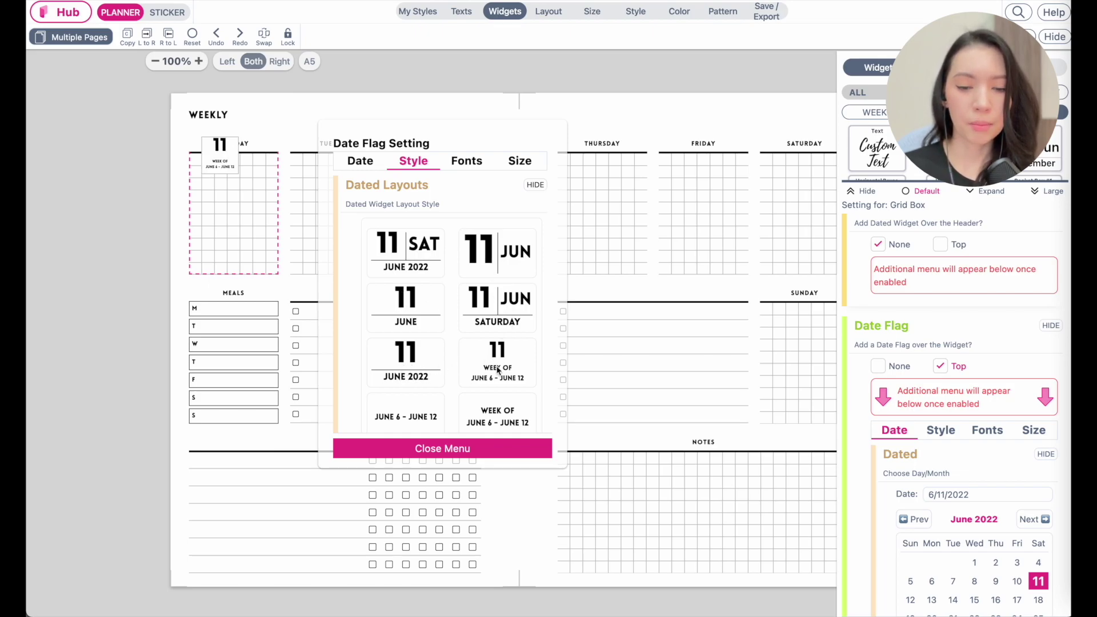
{"action": "left_click", "coordinate": [408, 254]}
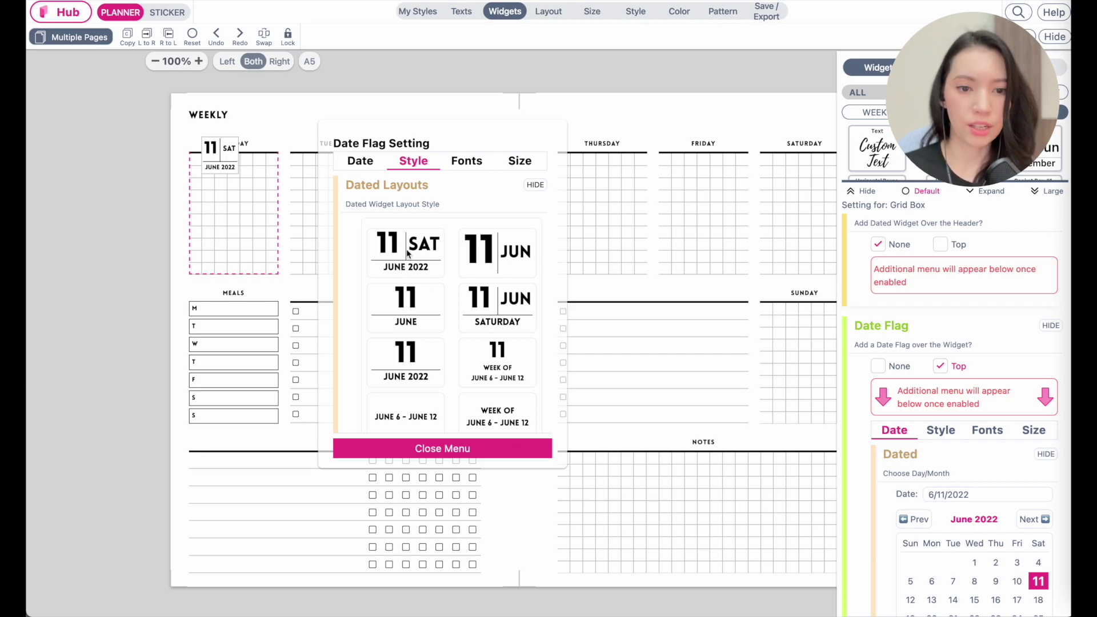
Step: Reduce the date flag's height slightly and set its distance from the top to 0.130 inch
{"action": "left_click", "coordinate": [520, 163]}
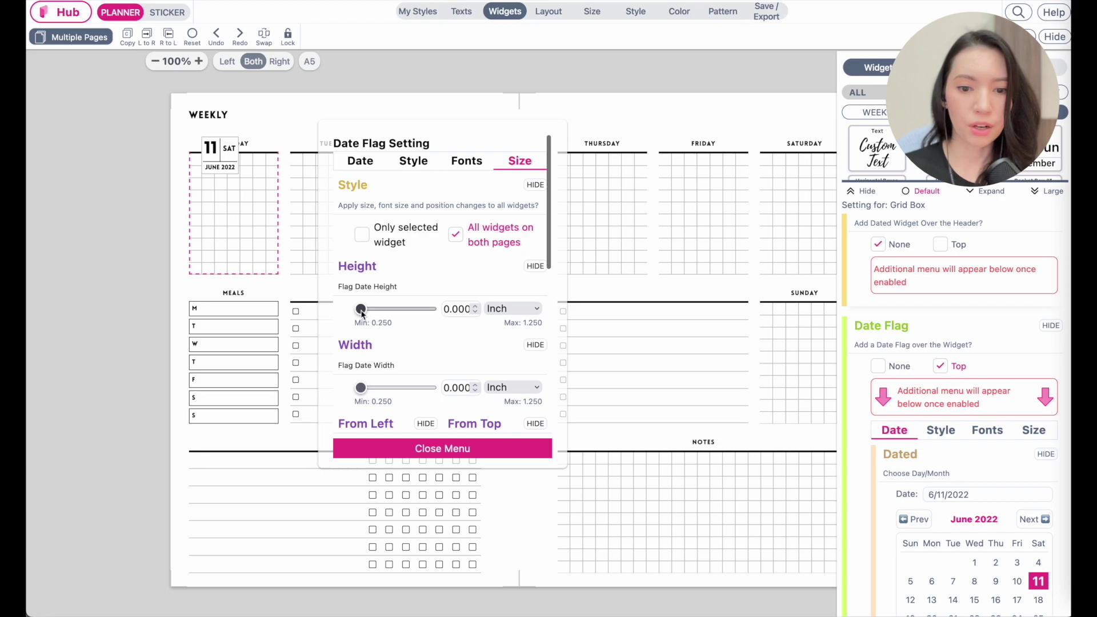
{"action": "left_click_drag", "start_coordinate": [360, 309], "coordinate": [374, 311]}
{"action": "scroll", "coordinate": [400, 315], "scroll_direction": "down", "scroll_amount": 5}
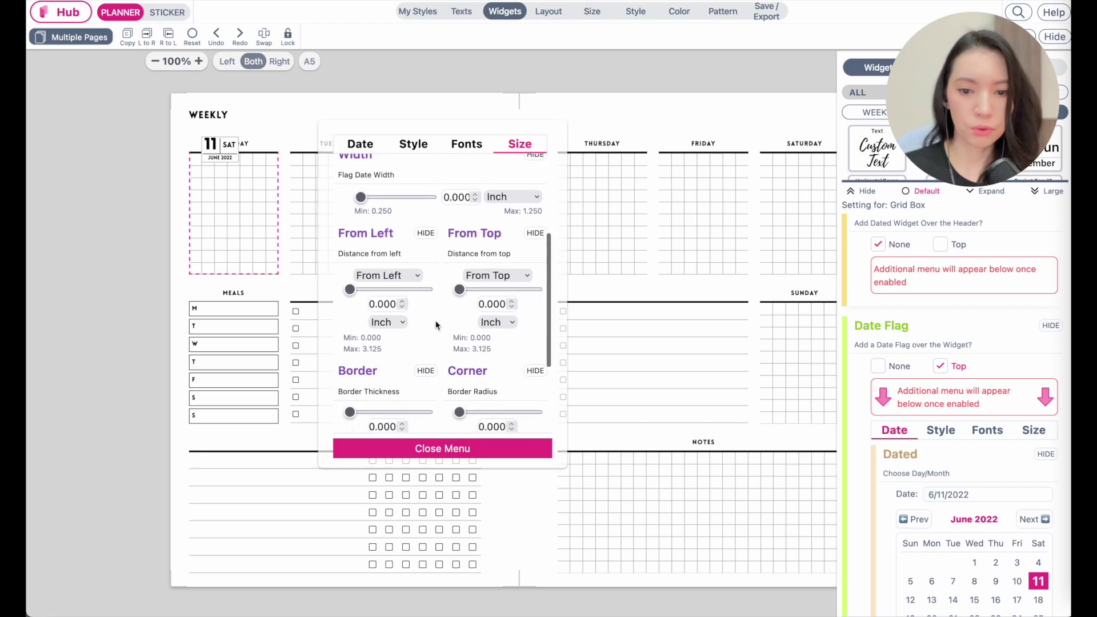
{"action": "left_click_drag", "start_coordinate": [460, 290], "coordinate": [462, 294]}
Step: Set the date flag's border color to black, trying a custom Snow border and finishing on Licorice
{"action": "scroll", "coordinate": [435, 372], "scroll_direction": "down", "scroll_amount": 3}
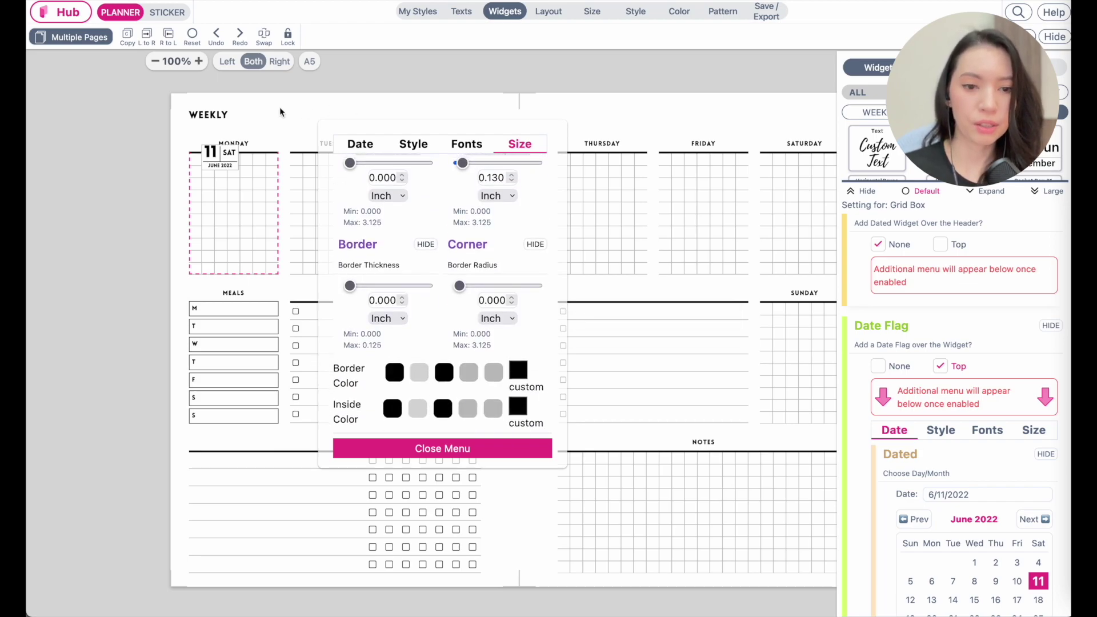
{"action": "left_click", "coordinate": [286, 129]}
{"action": "scroll", "coordinate": [228, 149], "scroll_direction": "up", "scroll_amount": 5}
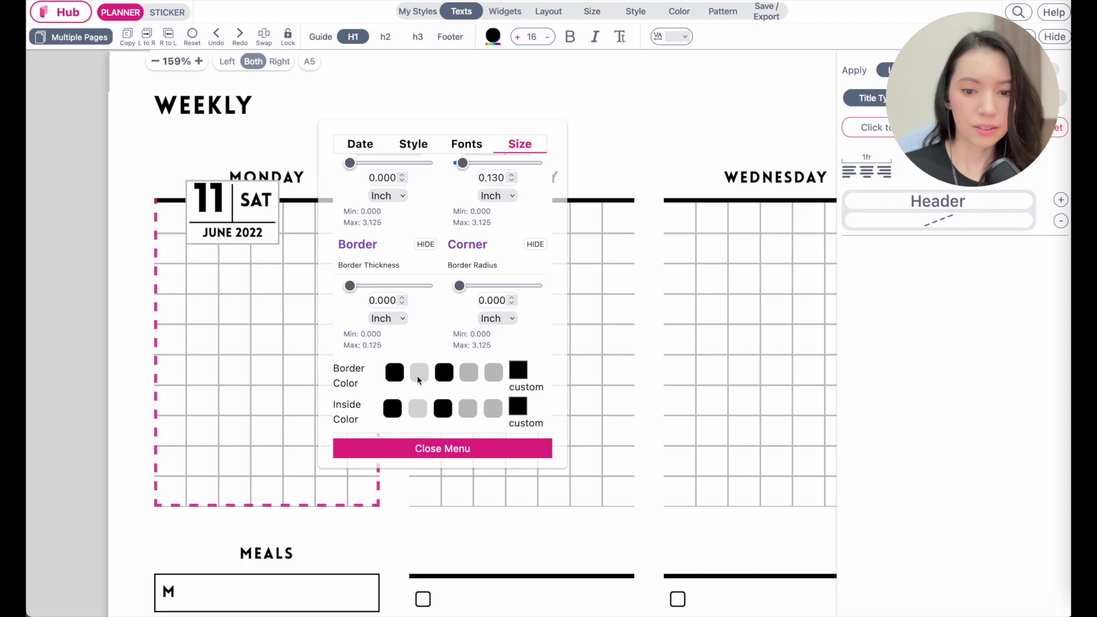
{"action": "left_click", "coordinate": [418, 376]}
{"action": "left_click", "coordinate": [401, 378]}
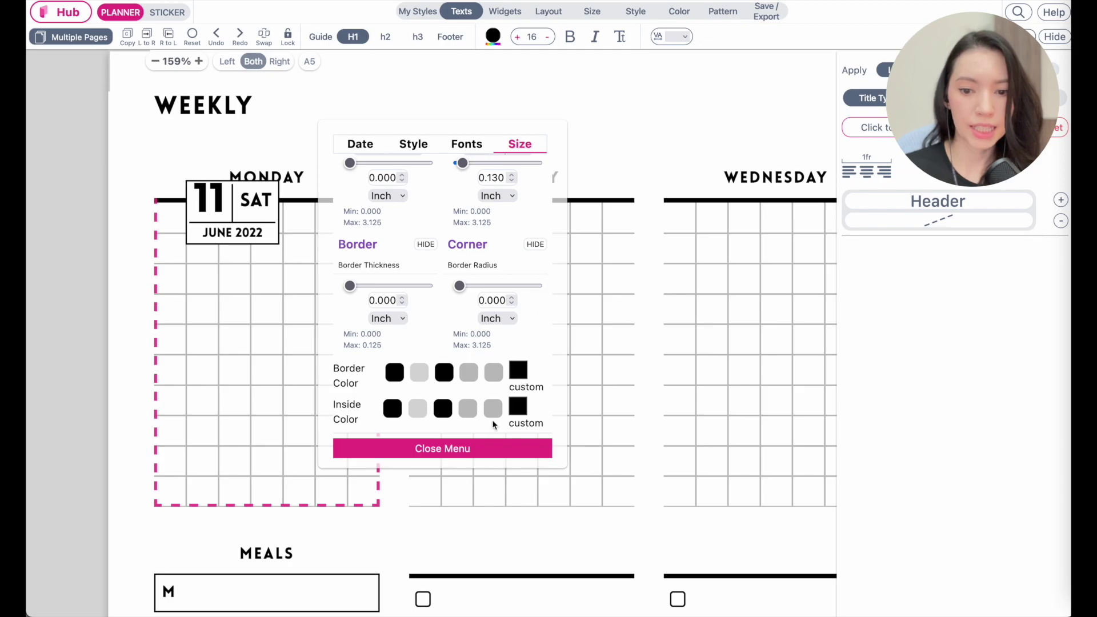
{"action": "left_click", "coordinate": [517, 372]}
{"action": "left_click", "coordinate": [787, 281]}
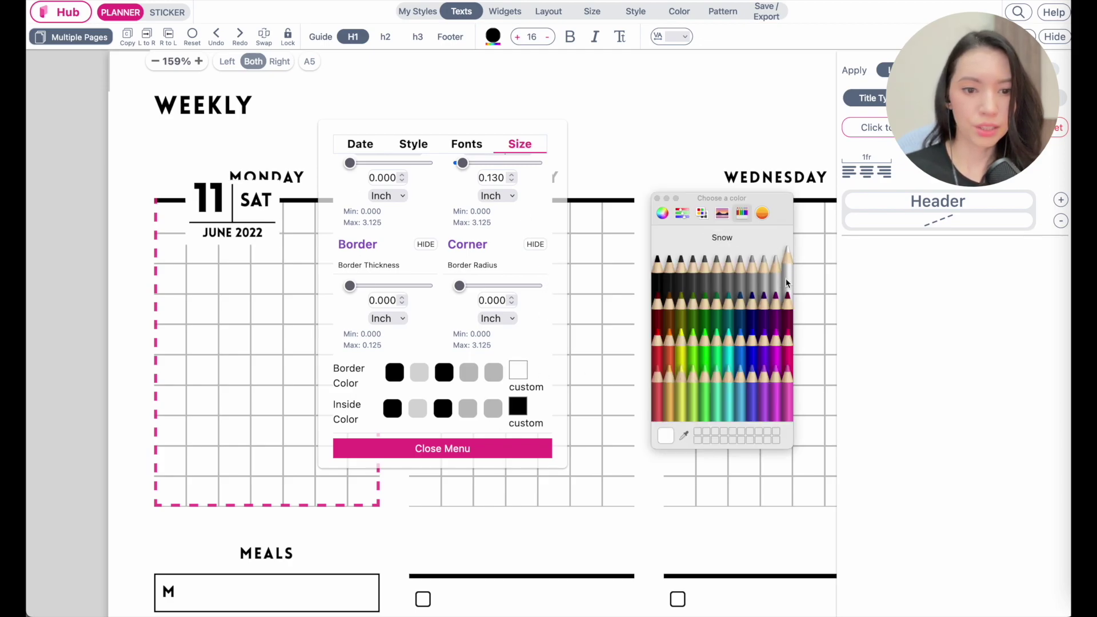
{"action": "left_click", "coordinate": [659, 280]}
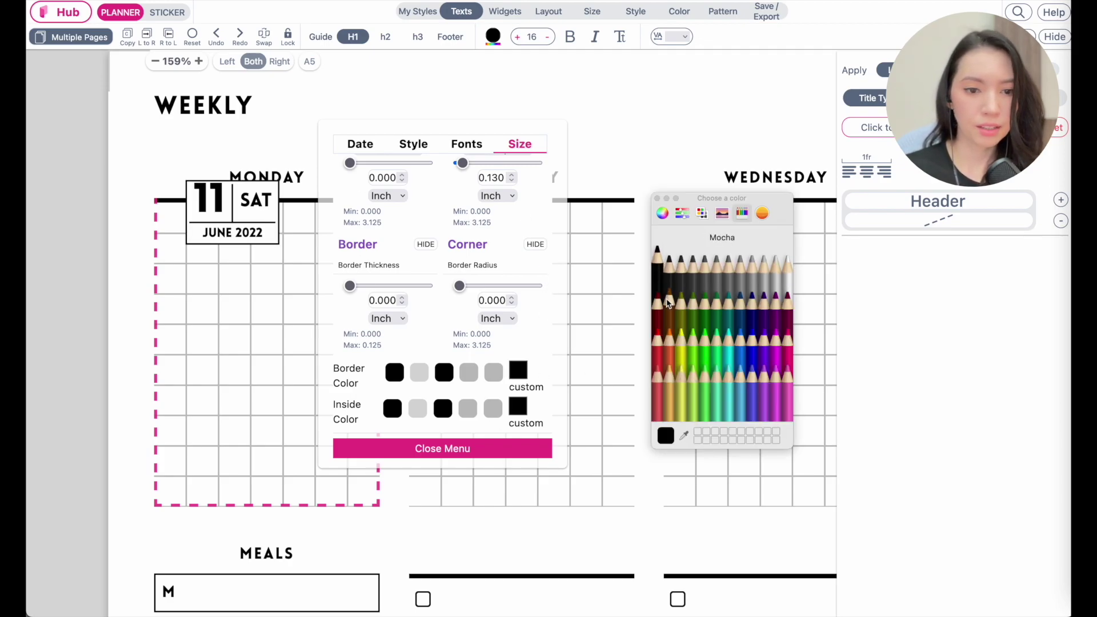
{"action": "left_click", "coordinate": [657, 254]}
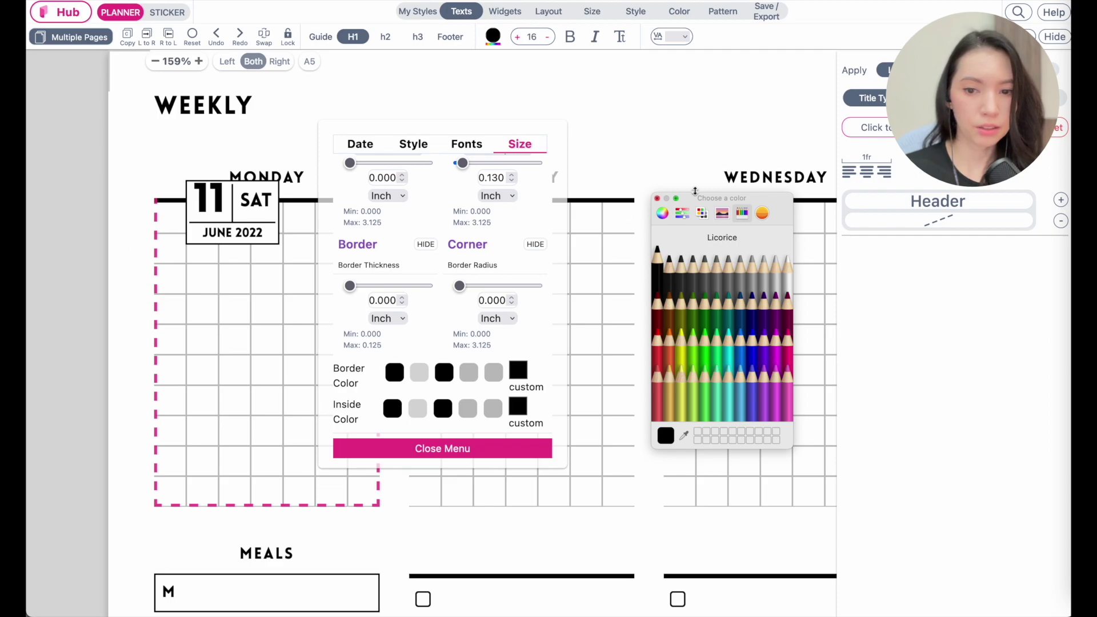
{"action": "left_click", "coordinate": [657, 199]}
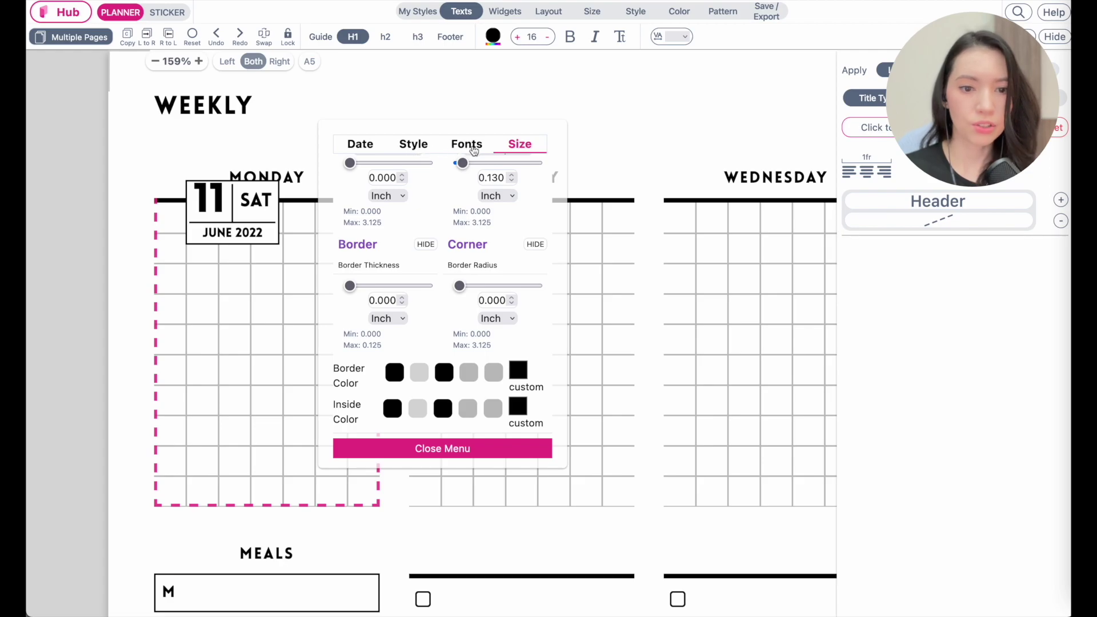
Step: Check the date flag's font options, and set its date to June 13, 2022, followed by June 15, 2022
{"action": "left_click", "coordinate": [473, 149]}
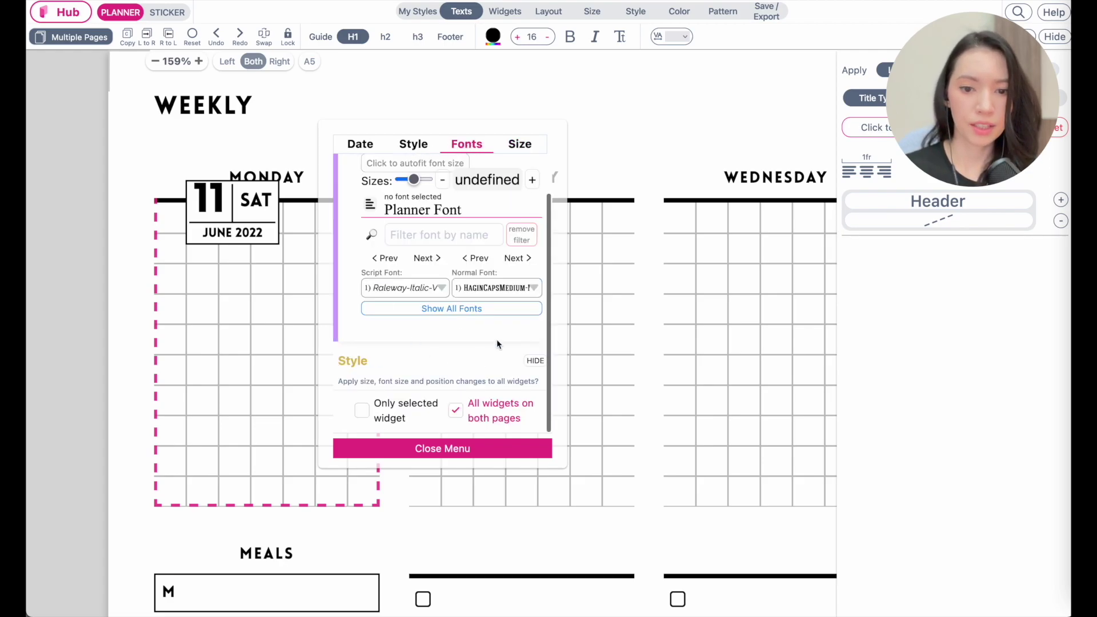
{"action": "left_click", "coordinate": [443, 249]}
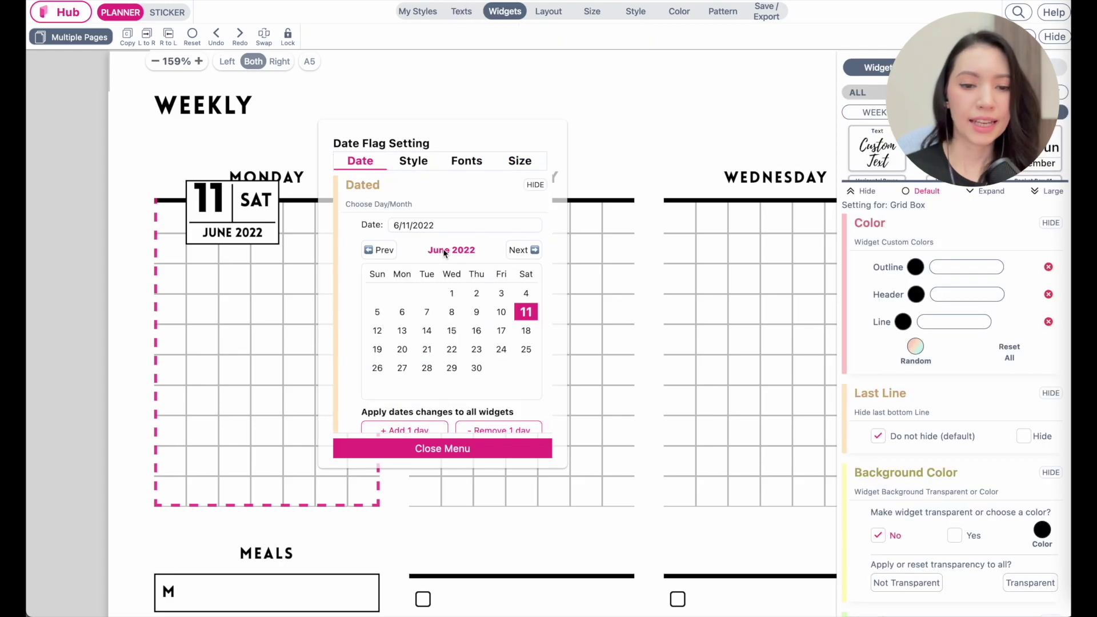
{"action": "left_click", "coordinate": [411, 163]}
{"action": "left_click", "coordinate": [359, 164]}
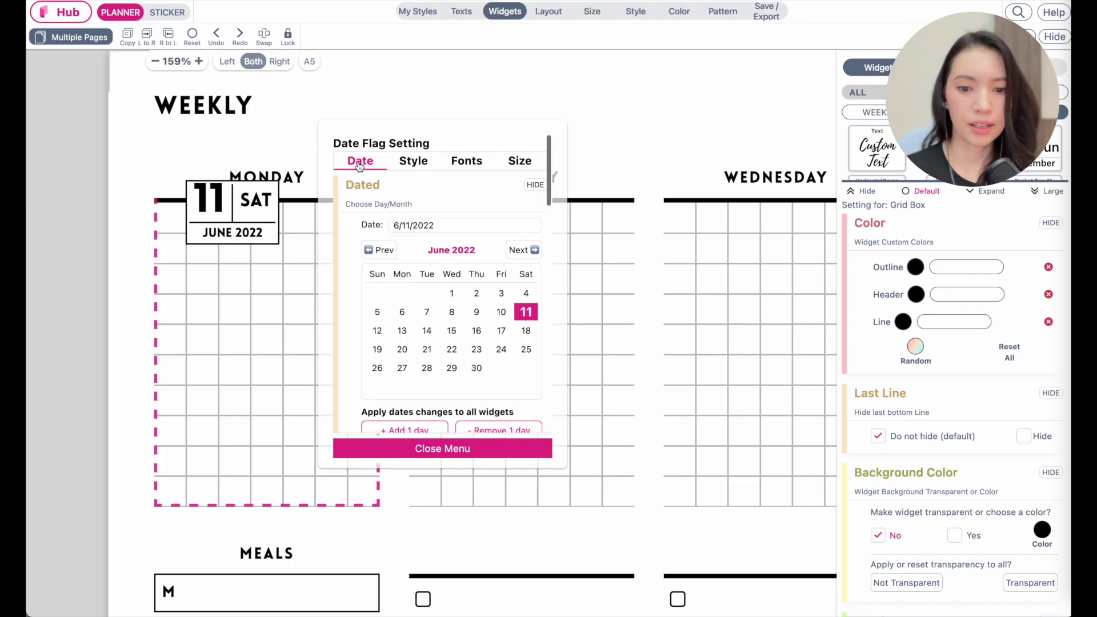
{"action": "scroll", "coordinate": [399, 358], "scroll_direction": "down", "scroll_amount": 3}
{"action": "scroll", "coordinate": [400, 357], "scroll_direction": "up", "scroll_amount": 3}
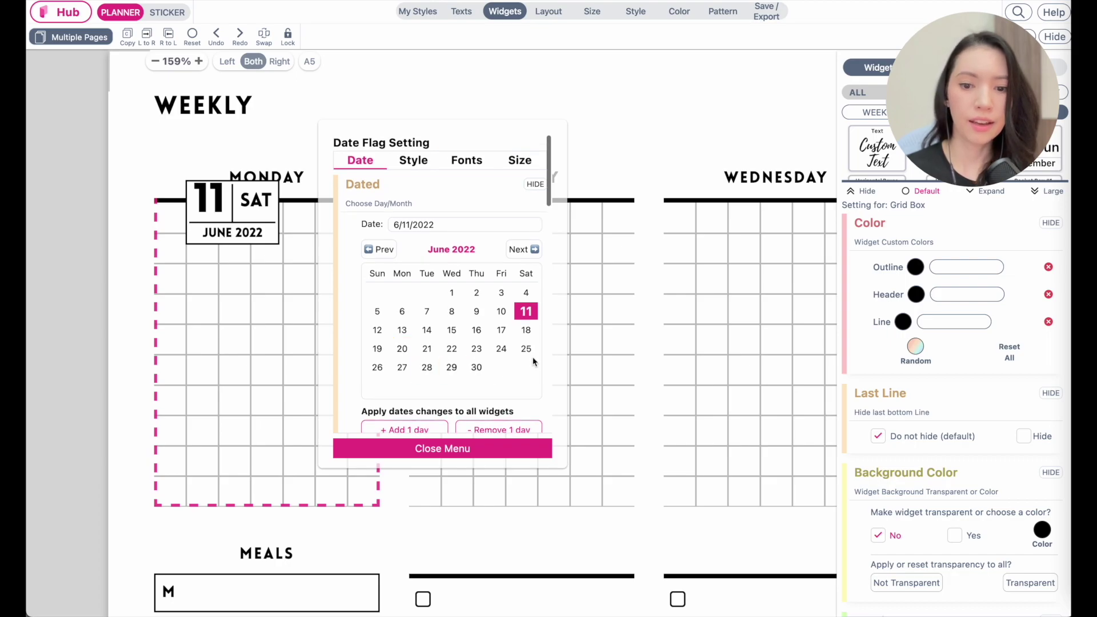
{"action": "left_click", "coordinate": [407, 336]}
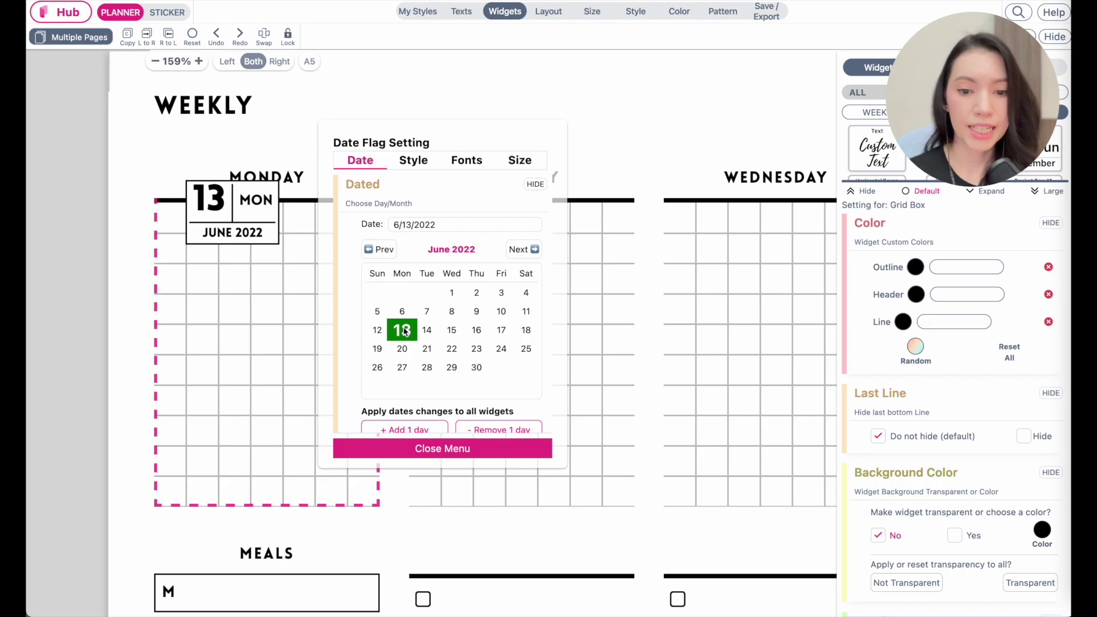
{"action": "left_click", "coordinate": [453, 330]}
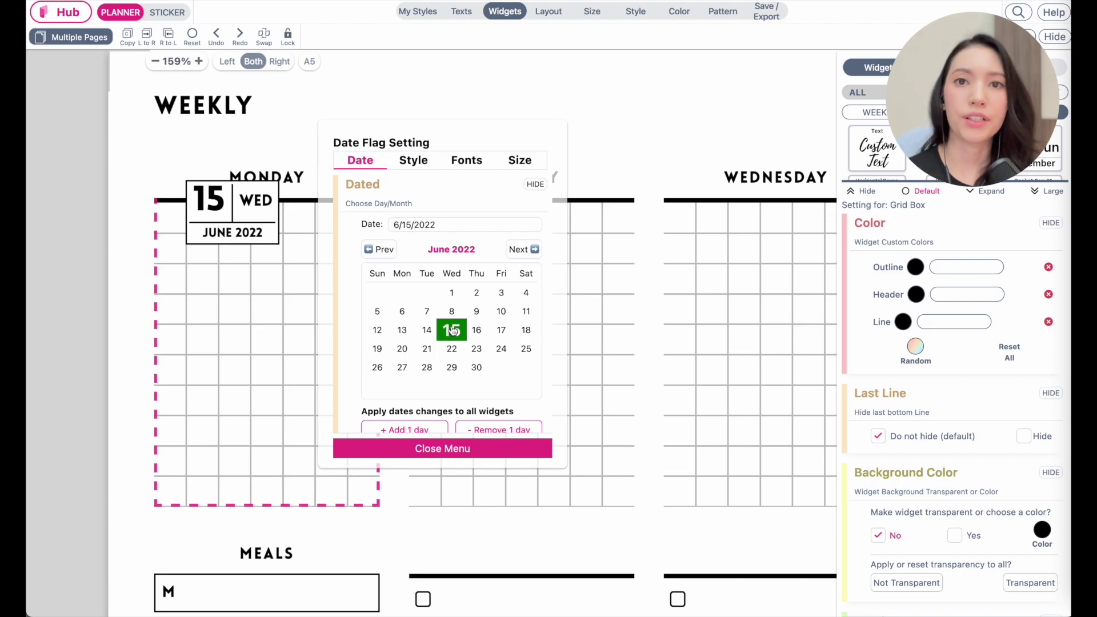
Step: Set the Monday date flag's date to June 13, 2022, and clear the header text of the Monday widget
{"action": "left_click", "coordinate": [402, 331]}
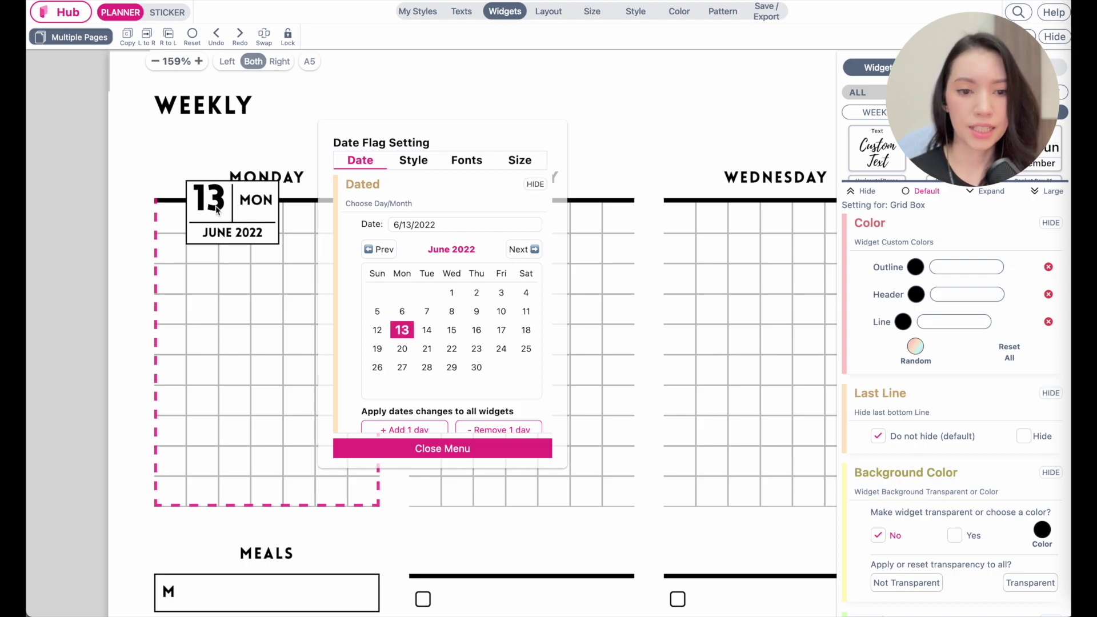
{"action": "left_click", "coordinate": [438, 449]}
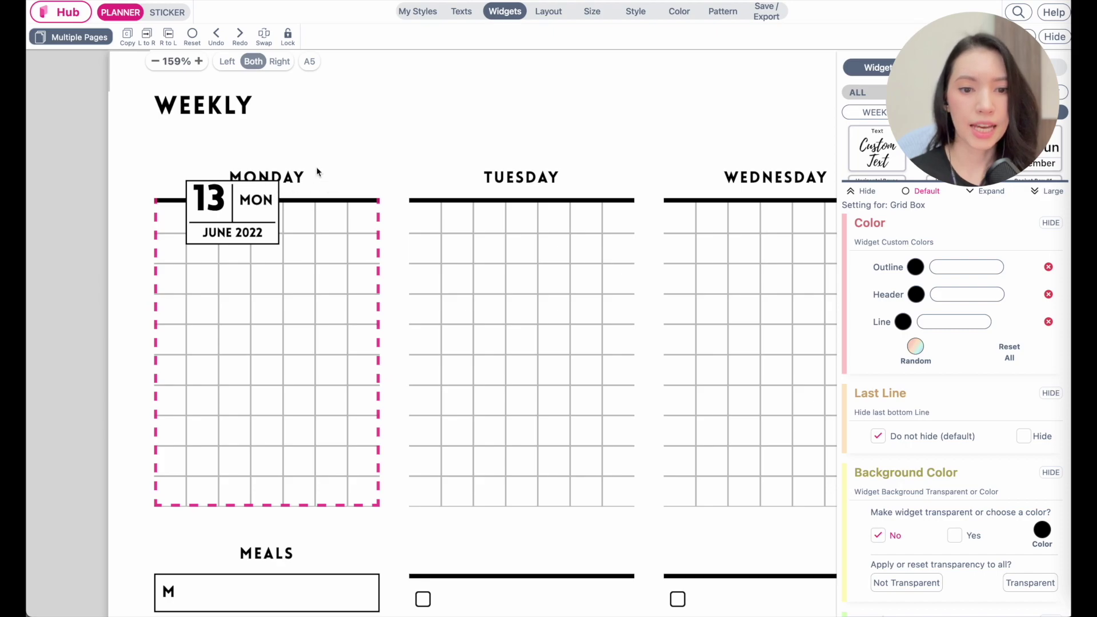
{"action": "scroll", "coordinate": [1039, 365], "scroll_direction": "down", "scroll_amount": 6}
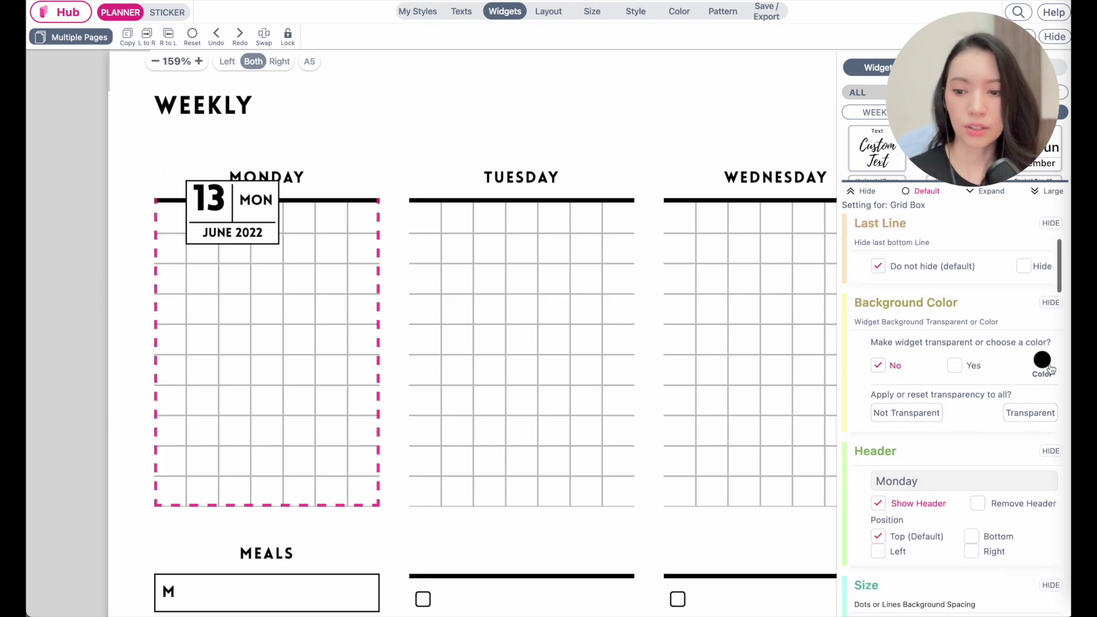
{"action": "double_click", "coordinate": [941, 307]}
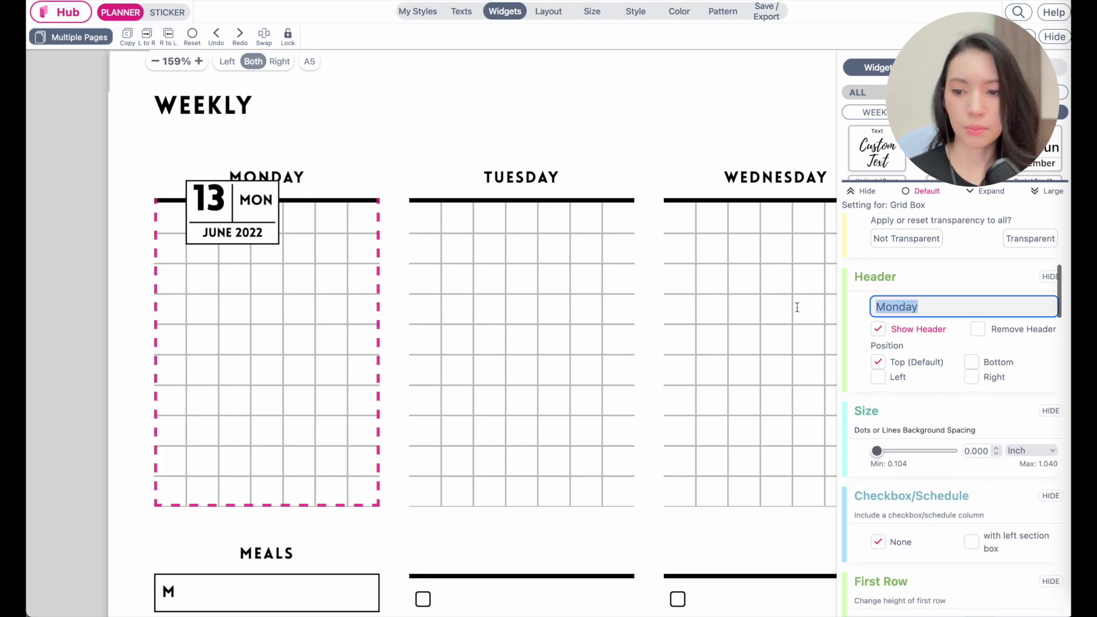
{"action": "key", "text": "BackSpace"}
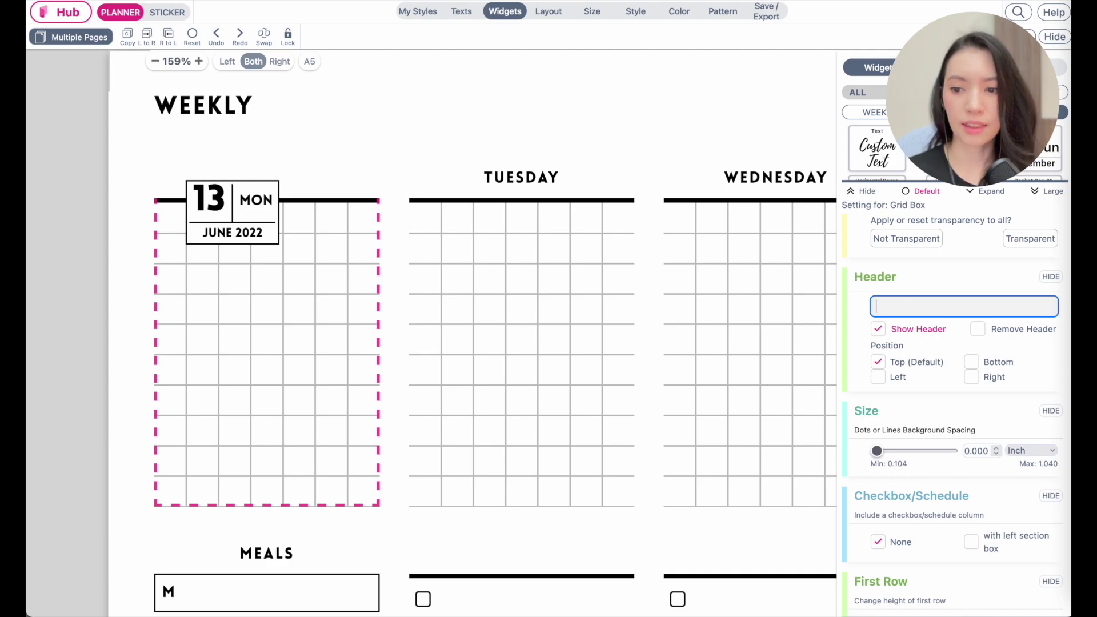
Step: Try removing the Monday widget's header entirely, and show the header again
{"action": "left_click", "coordinate": [978, 333]}
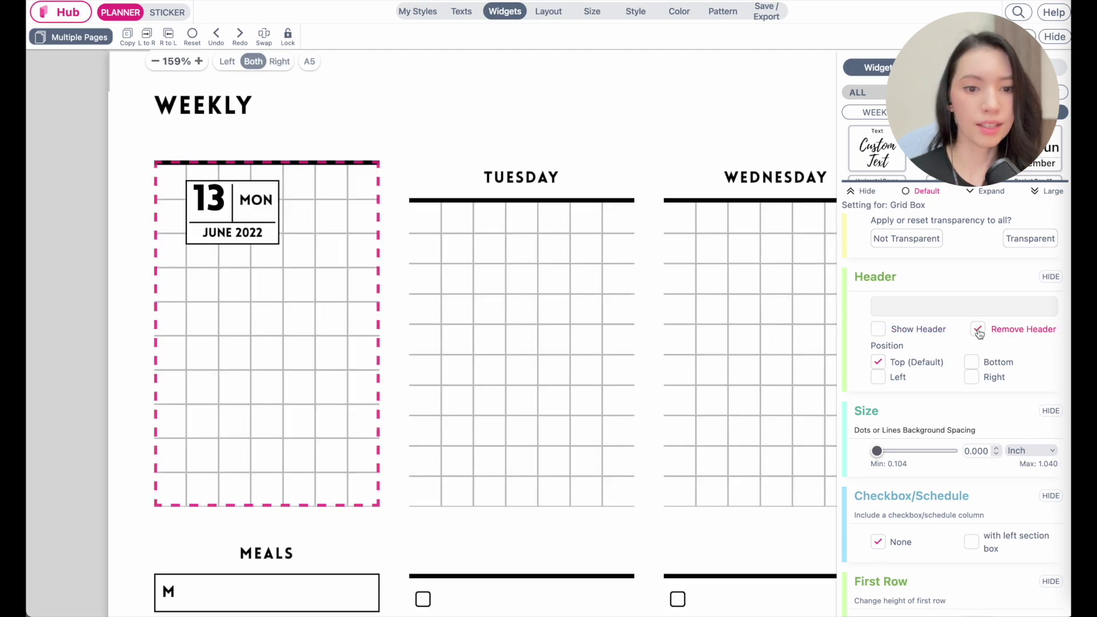
{"action": "left_click", "coordinate": [978, 334]}
{"action": "scroll", "coordinate": [491, 342], "scroll_direction": "down", "scroll_amount": 5}
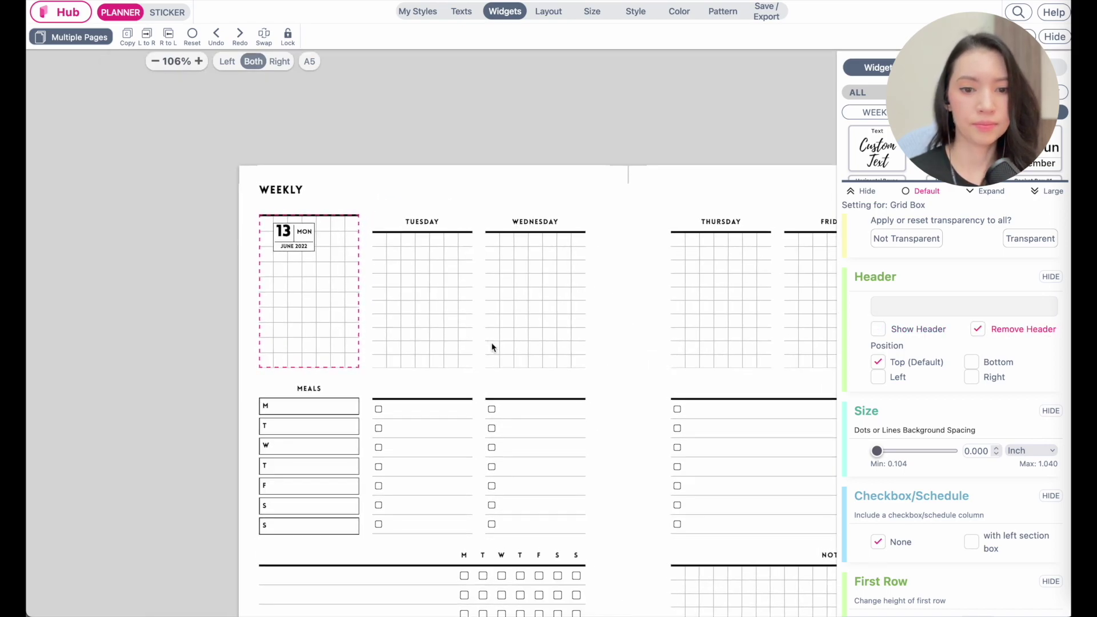
{"action": "scroll", "coordinate": [491, 341], "scroll_direction": "up", "scroll_amount": 2}
{"action": "scroll", "coordinate": [386, 339], "scroll_direction": "down", "scroll_amount": 2}
{"action": "scroll", "coordinate": [385, 340], "scroll_direction": "up", "scroll_amount": 2}
{"action": "scroll", "coordinate": [386, 340], "scroll_direction": "down", "scroll_amount": 2}
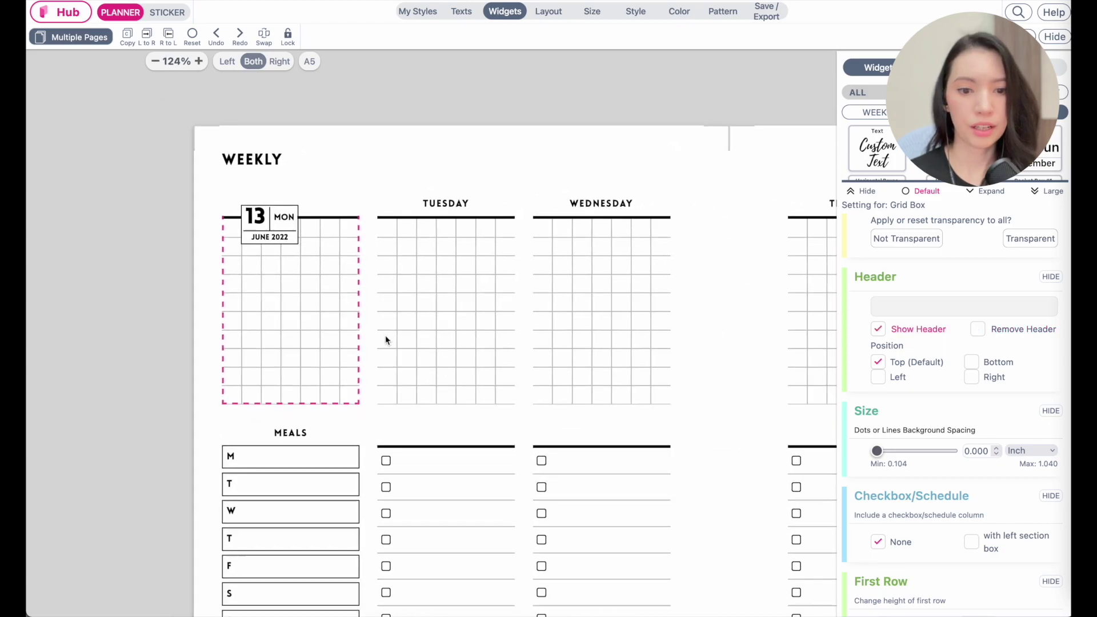
{"action": "scroll", "coordinate": [386, 340], "scroll_direction": "down", "scroll_amount": 2}
{"action": "scroll", "coordinate": [386, 340], "scroll_direction": "up", "scroll_amount": 3}
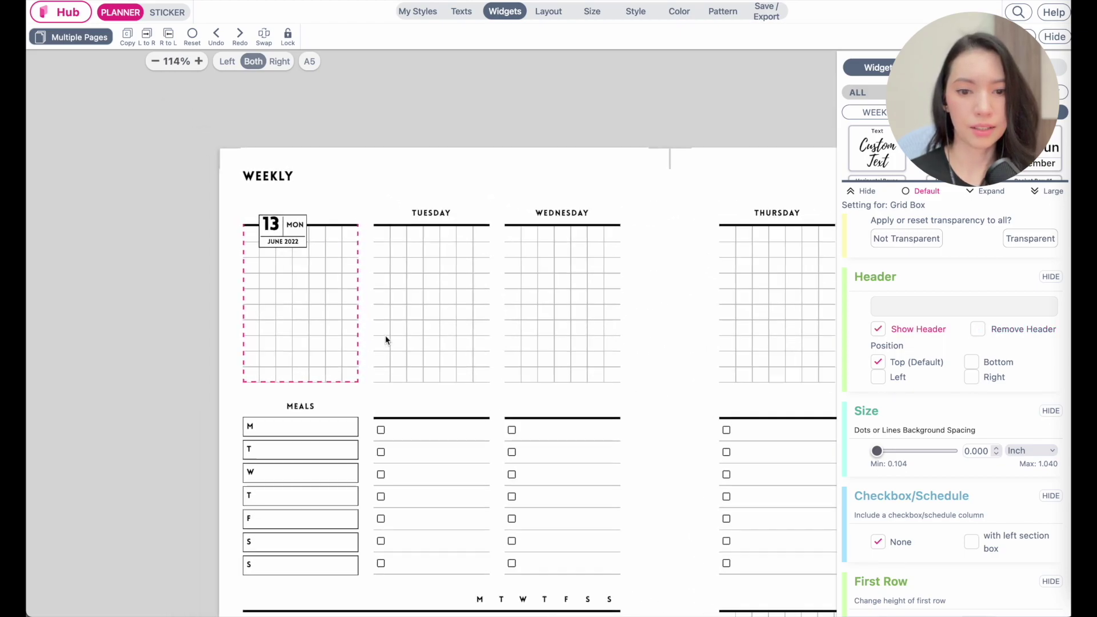
{"action": "left_click", "coordinate": [265, 241]}
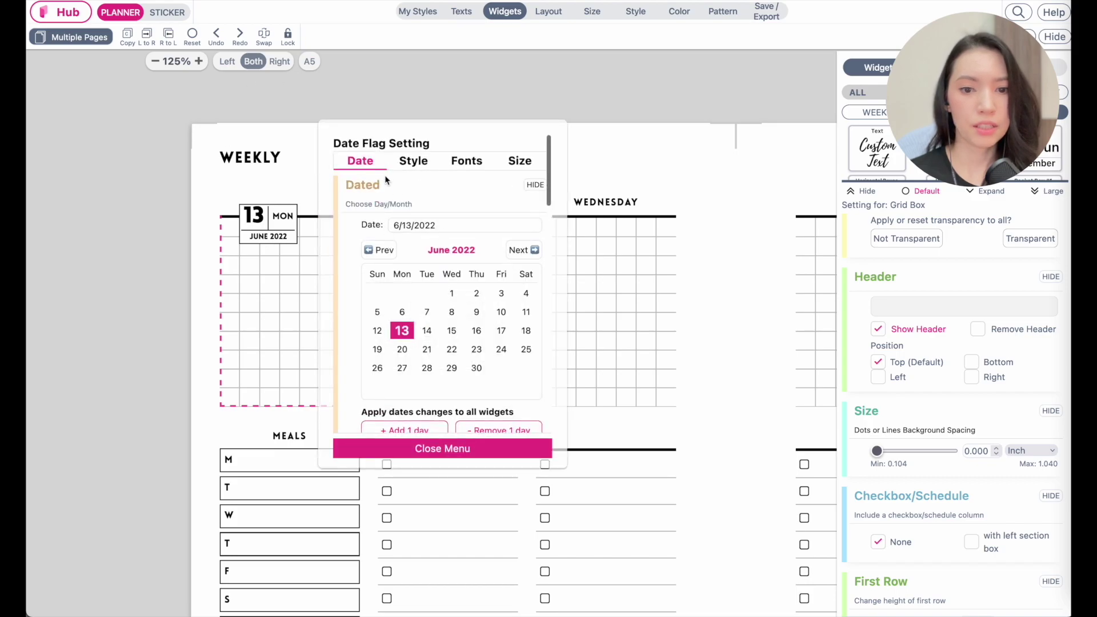
{"action": "left_click", "coordinate": [438, 451]}
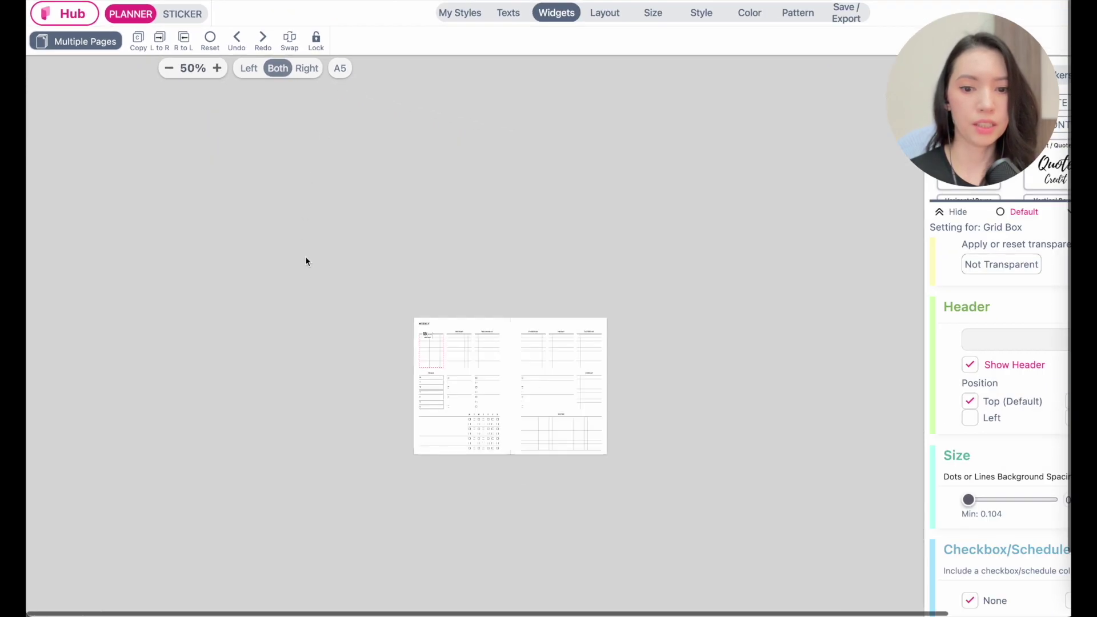
Step: Copy the Monday widget with its date flag and paste it onto the Tuesday, Wednesday and Thursday widgets
{"action": "scroll", "coordinate": [305, 256], "scroll_direction": "up", "scroll_amount": 5}
{"action": "left_click", "coordinate": [137, 40]}
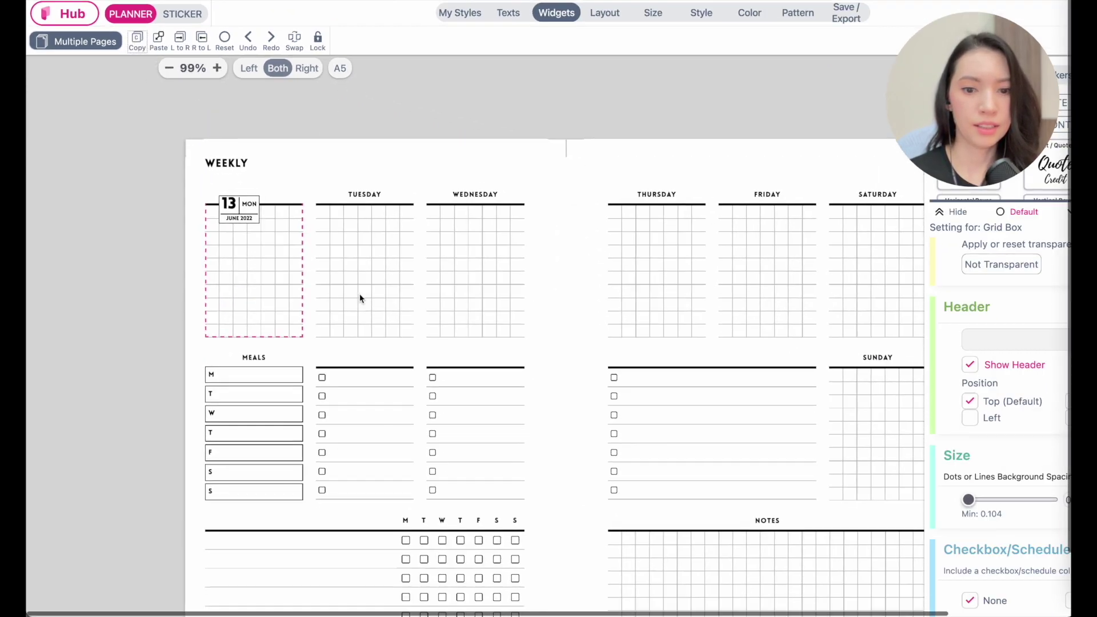
{"action": "left_click", "coordinate": [354, 201]}
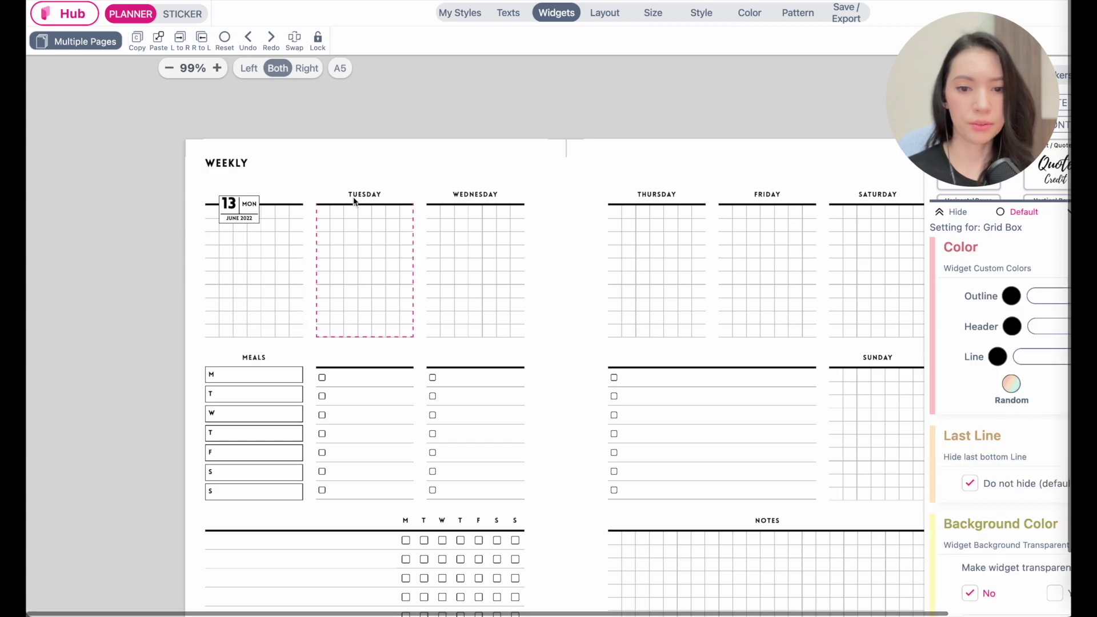
{"action": "left_click", "coordinate": [158, 40]}
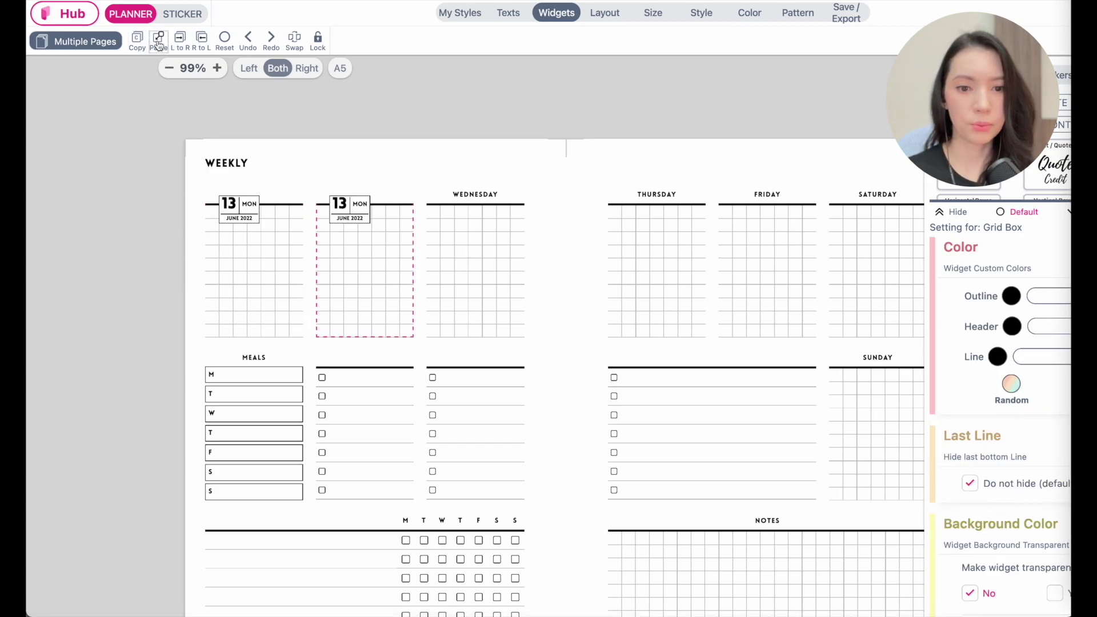
{"action": "left_click", "coordinate": [485, 206]}
{"action": "left_click", "coordinate": [159, 40]}
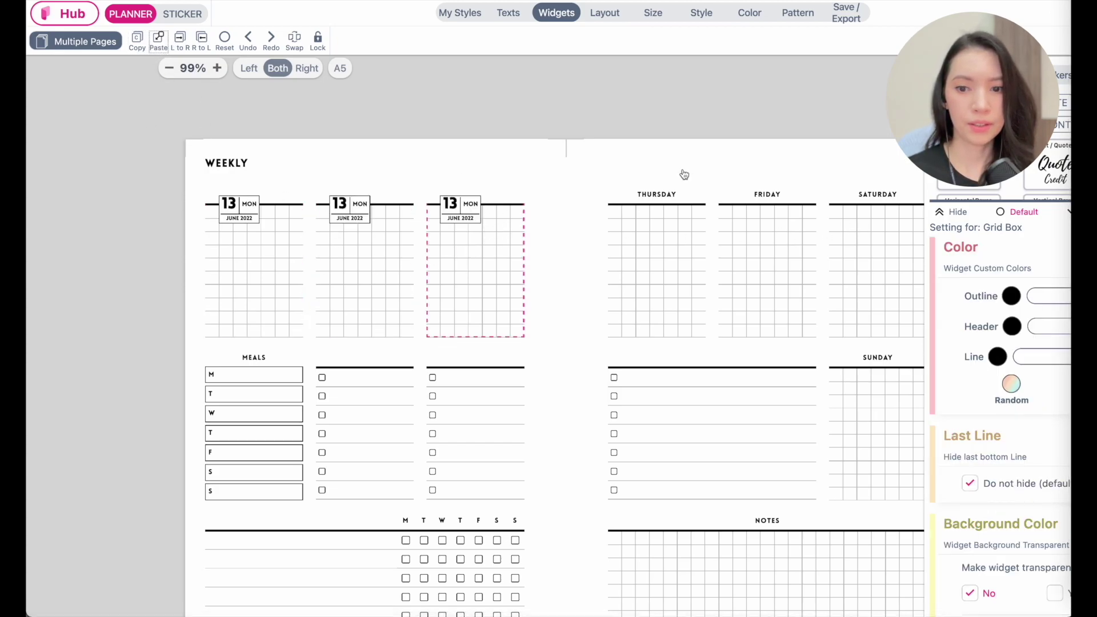
{"action": "left_click", "coordinate": [638, 231]}
{"action": "left_click", "coordinate": [159, 40]}
Step: Paste the copied Monday widget onto the Friday, Saturday and Sunday widgets
{"action": "left_click", "coordinate": [769, 206]}
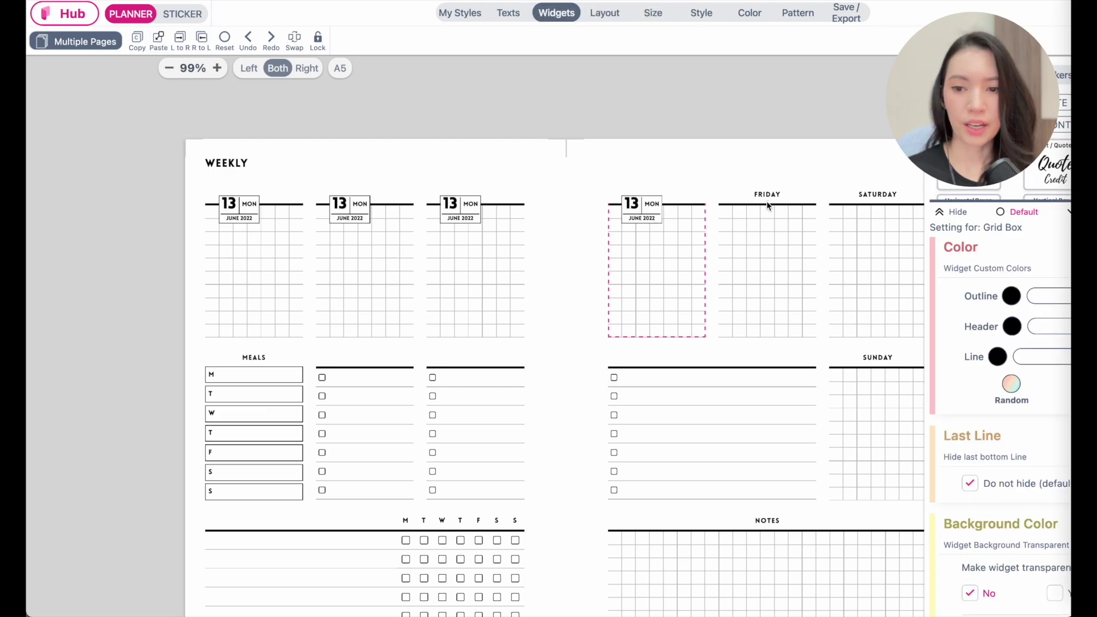
{"action": "left_click", "coordinate": [158, 40]}
{"action": "left_click", "coordinate": [871, 206]}
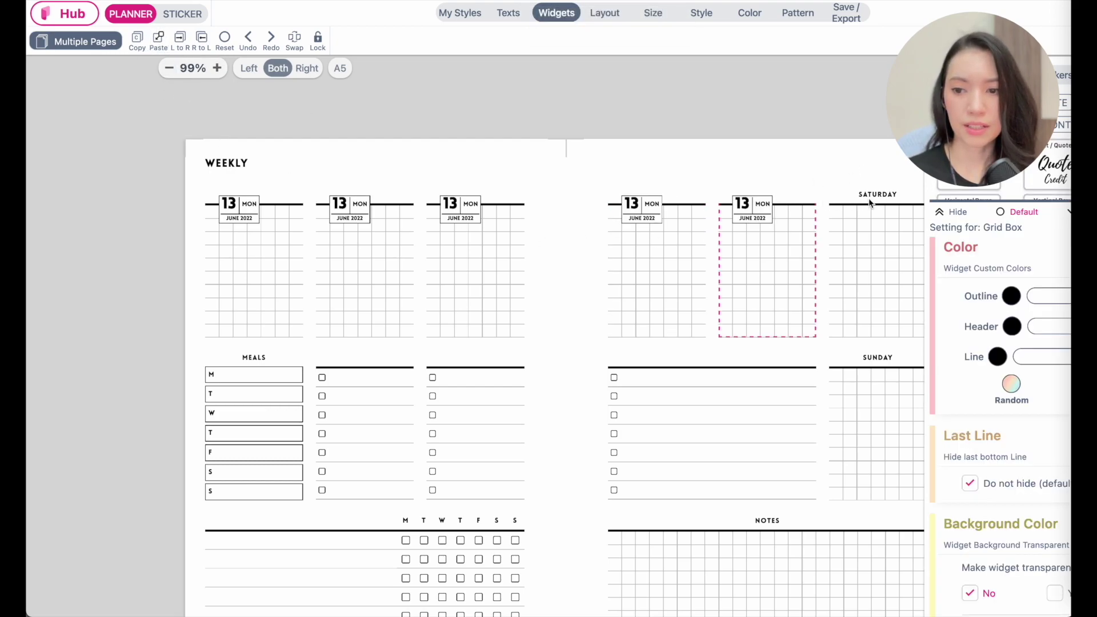
{"action": "left_click", "coordinate": [159, 40]}
{"action": "left_click", "coordinate": [885, 369]}
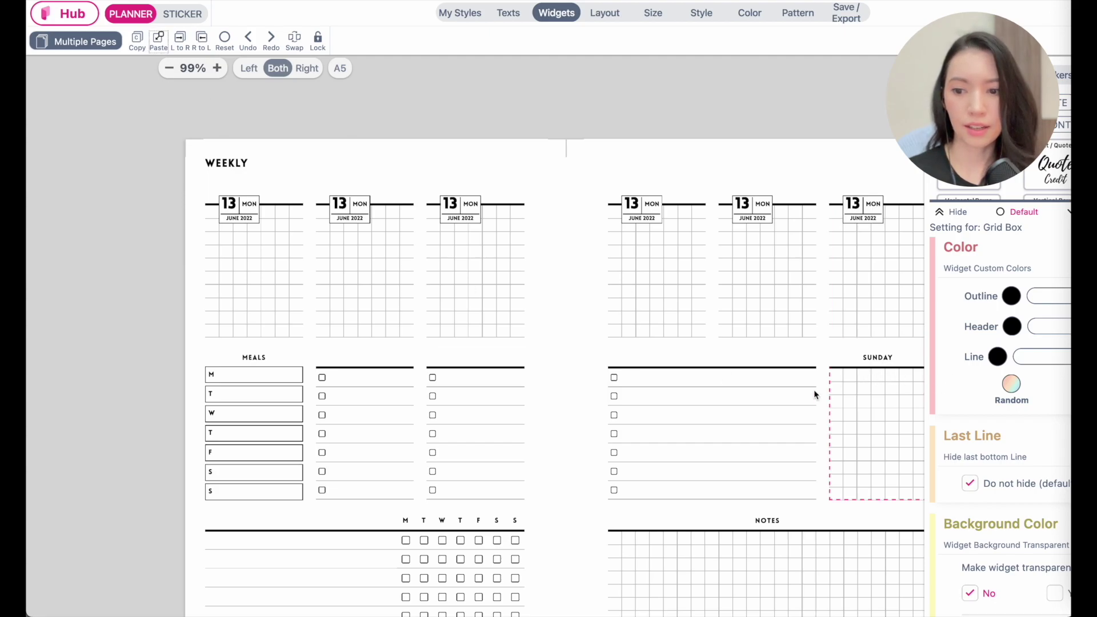
{"action": "left_click", "coordinate": [158, 40]}
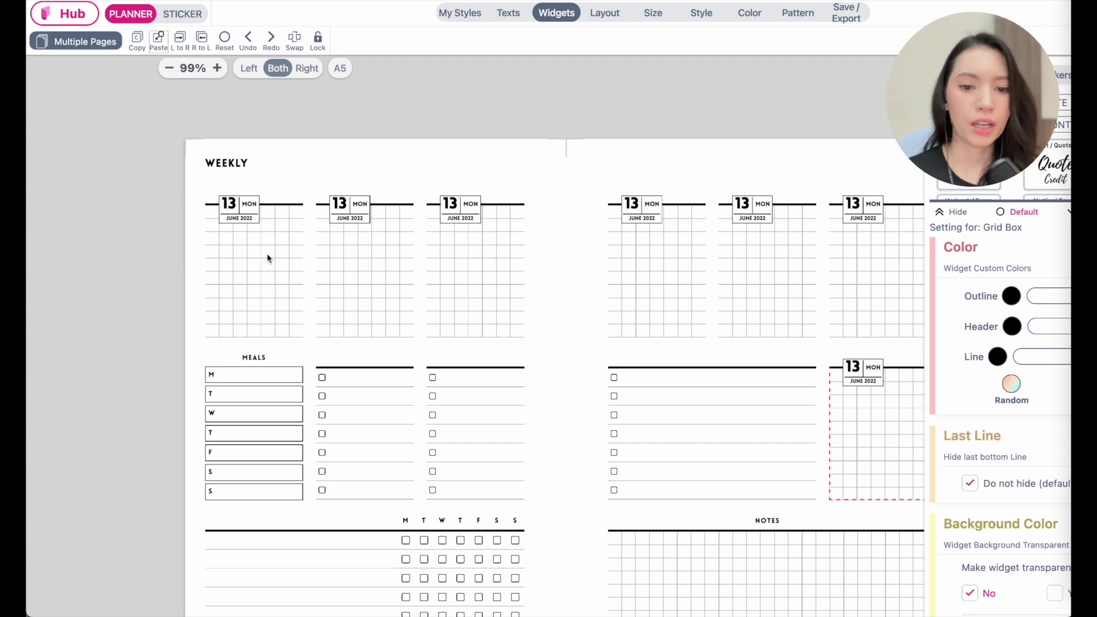
Step: Set the date flag of the Tuesday widget to June 14, 2022, and of the Wednesday widget to June 15, 2022
{"action": "scroll", "coordinate": [363, 238], "scroll_direction": "up", "scroll_amount": 3}
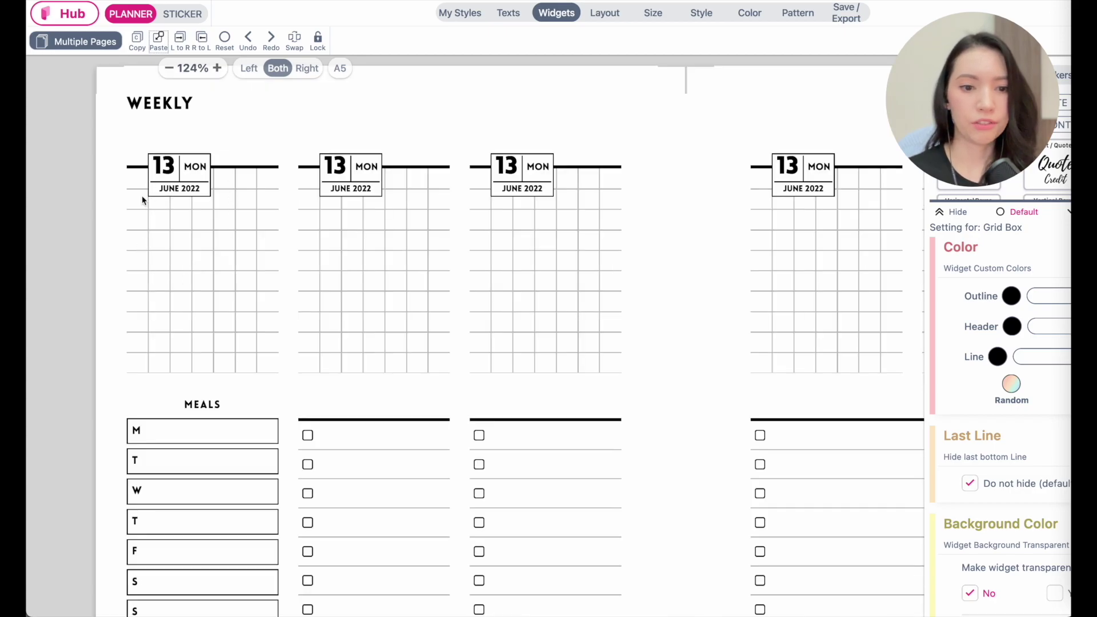
{"action": "double_click", "coordinate": [353, 169]}
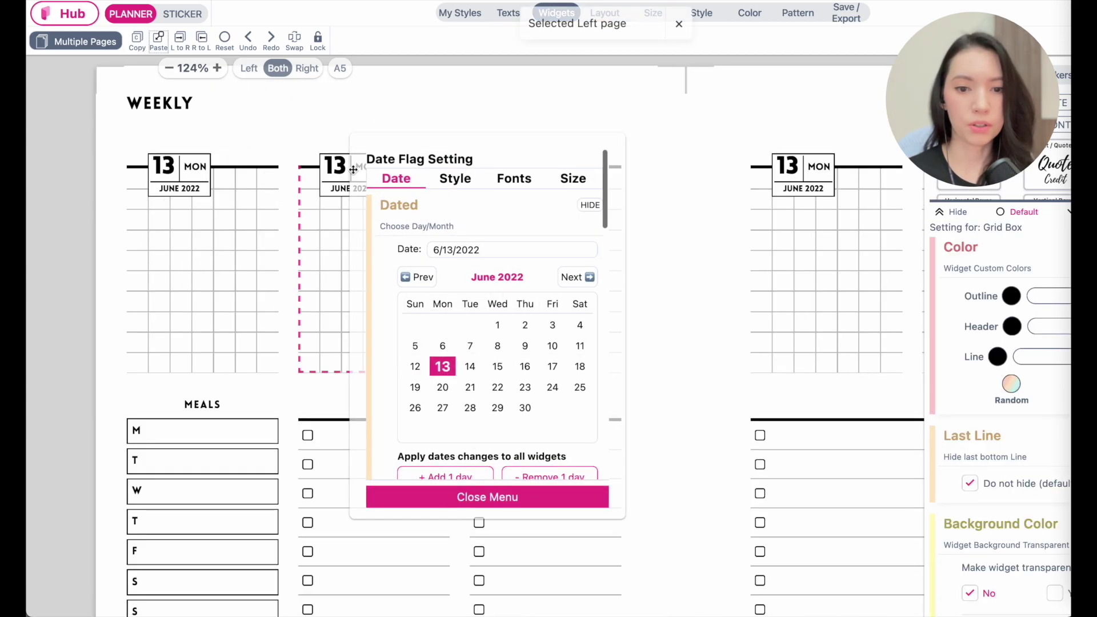
{"action": "left_click", "coordinate": [472, 369]}
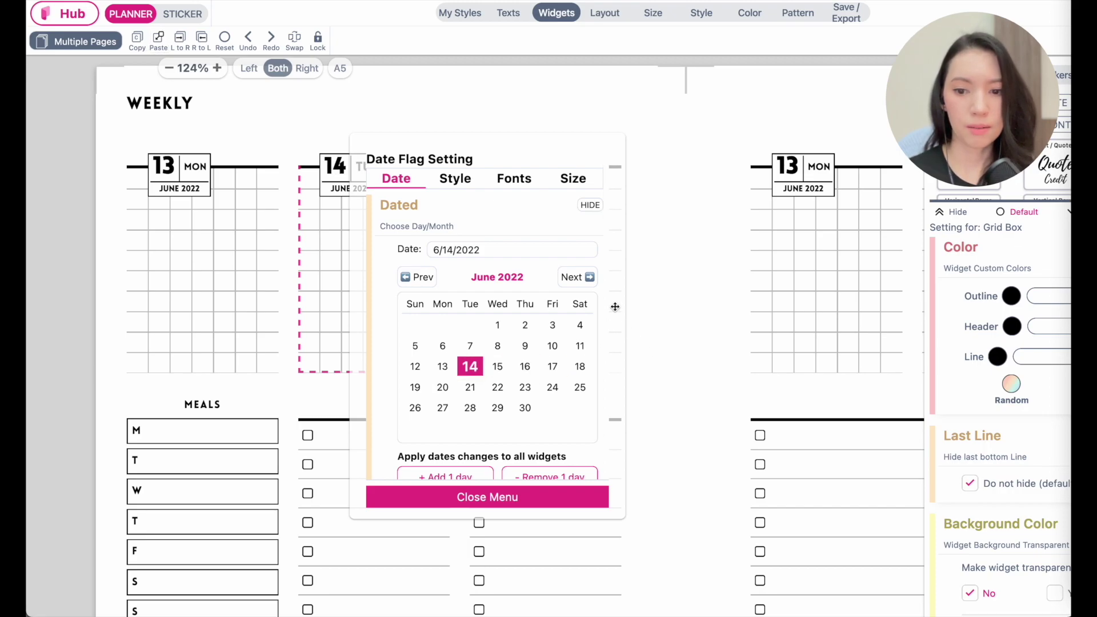
{"action": "left_click_drag", "start_coordinate": [612, 306], "coordinate": [605, 407]}
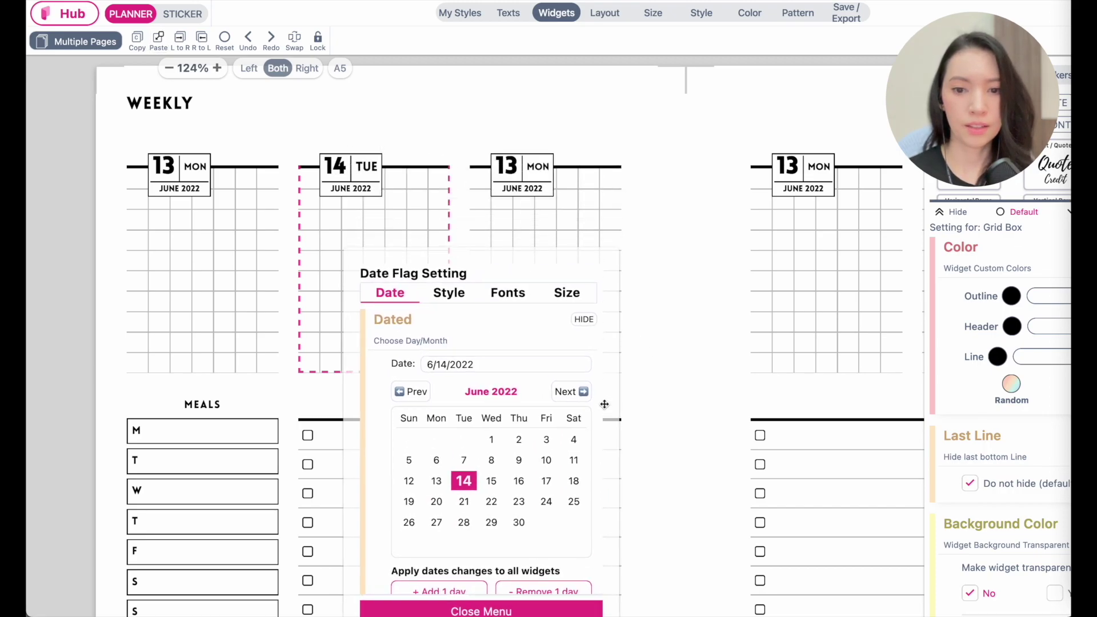
{"action": "left_click", "coordinate": [508, 172]}
{"action": "left_click", "coordinate": [492, 480]}
Step: Set the date flag of the Thursday widget to June 16, 2022, and of the Friday widget to June 17, 2022
{"action": "scroll", "coordinate": [745, 283], "scroll_direction": "right", "scroll_amount": 2}
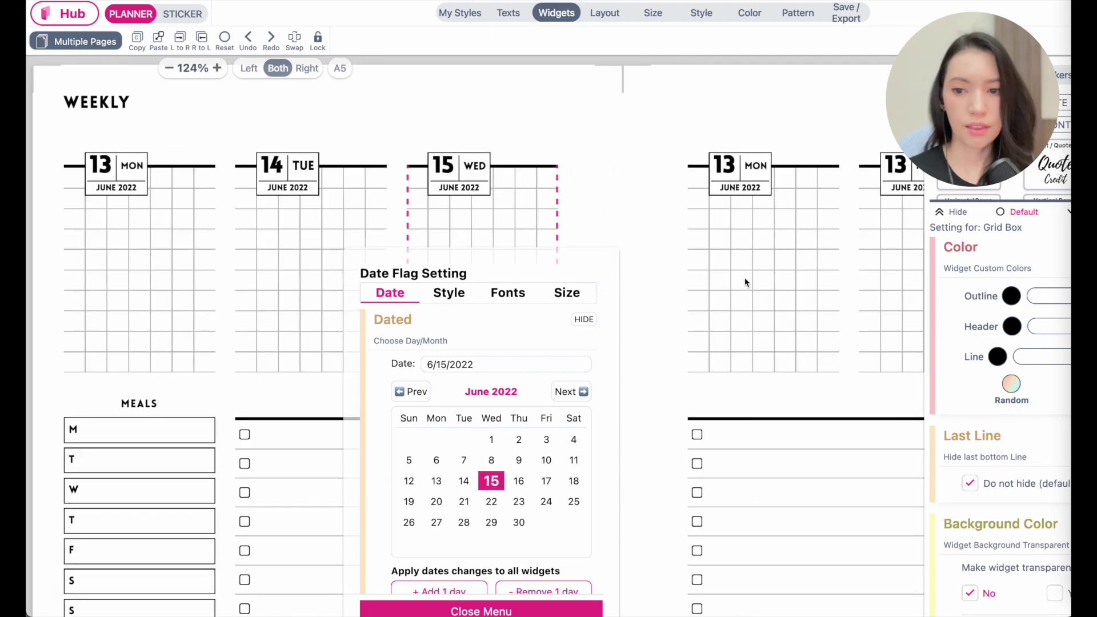
{"action": "scroll", "coordinate": [745, 282], "scroll_direction": "right", "scroll_amount": 3}
{"action": "left_click", "coordinate": [559, 180]}
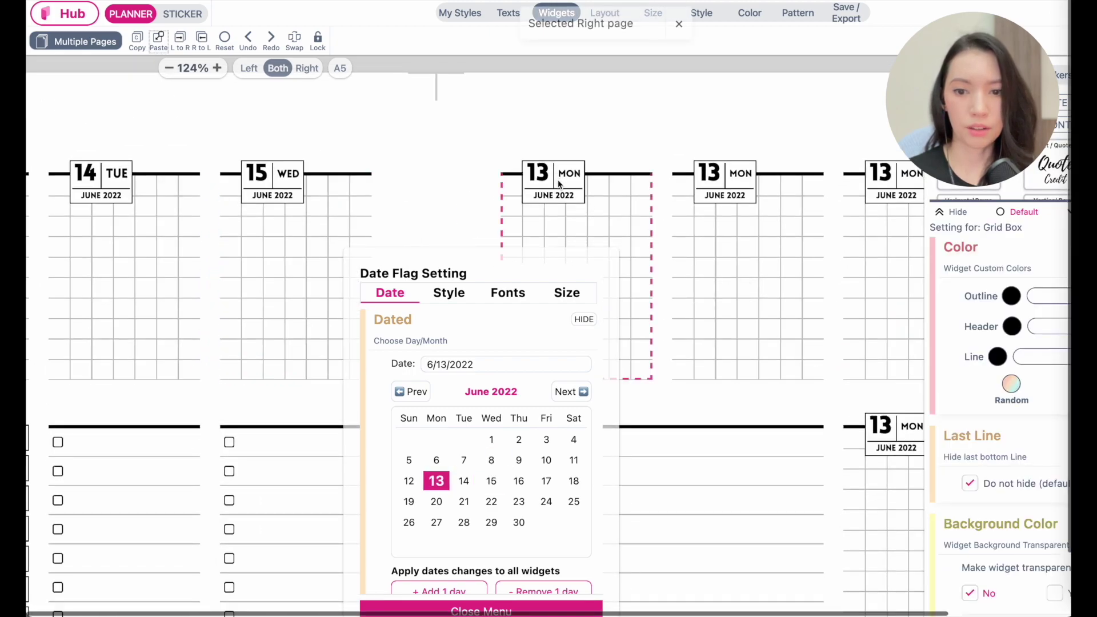
{"action": "left_click", "coordinate": [518, 481]}
{"action": "left_click", "coordinate": [689, 217]}
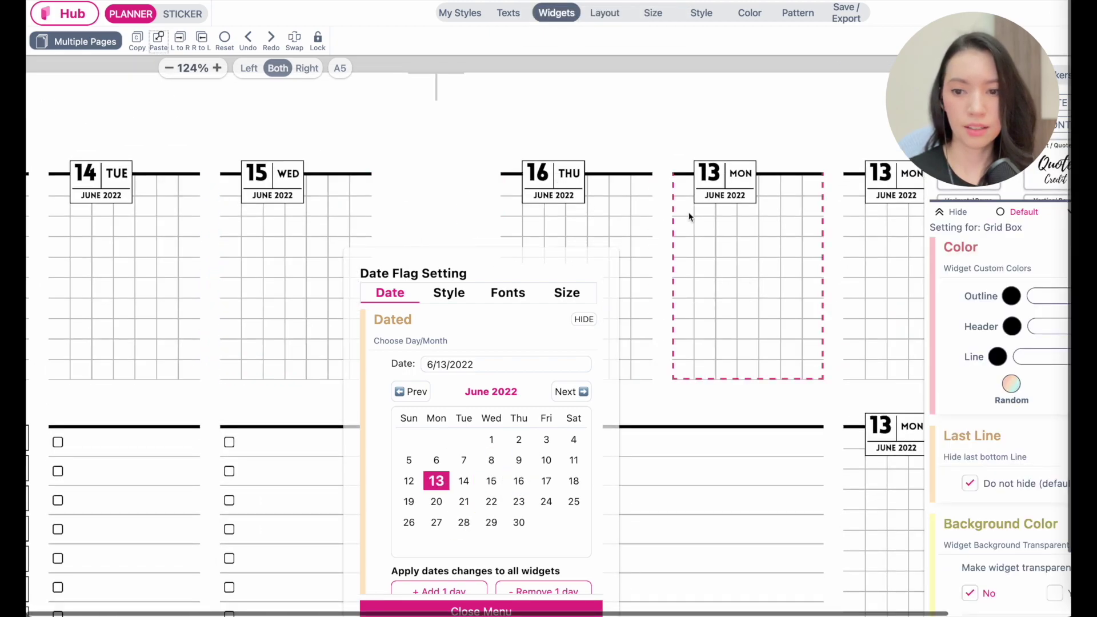
{"action": "left_click", "coordinate": [547, 483]}
Step: Set the Saturday widget's date flag to June 18, 2022, and the Sunday widget's to June 19, 2022, and deselect the widgets
{"action": "left_click", "coordinate": [860, 201]}
{"action": "left_click", "coordinate": [573, 481]}
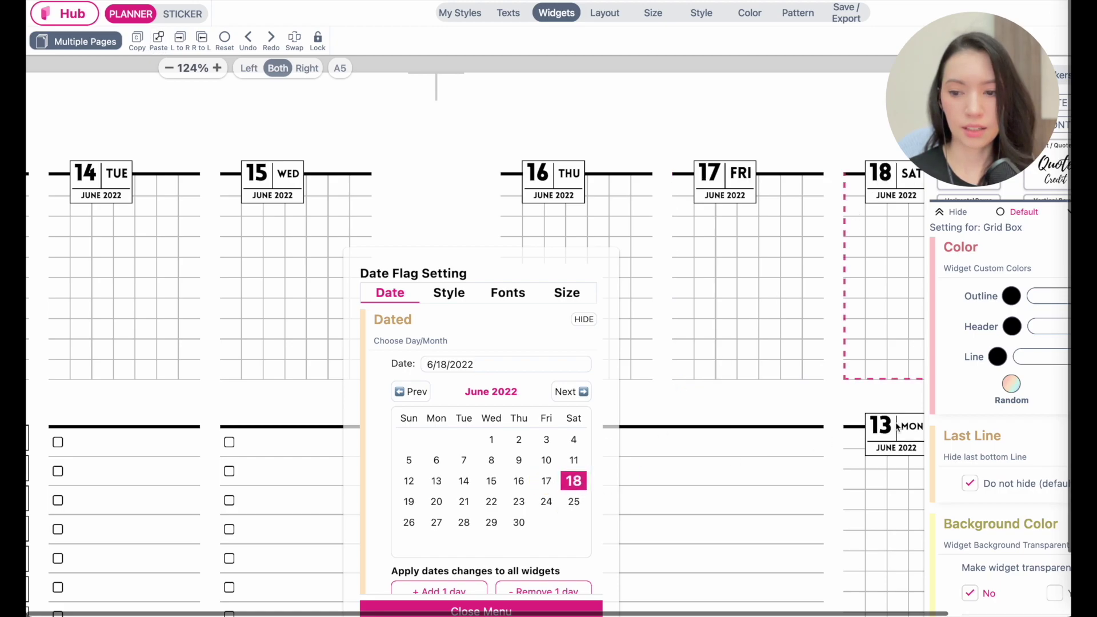
{"action": "left_click", "coordinate": [896, 427]}
{"action": "left_click", "coordinate": [408, 501]}
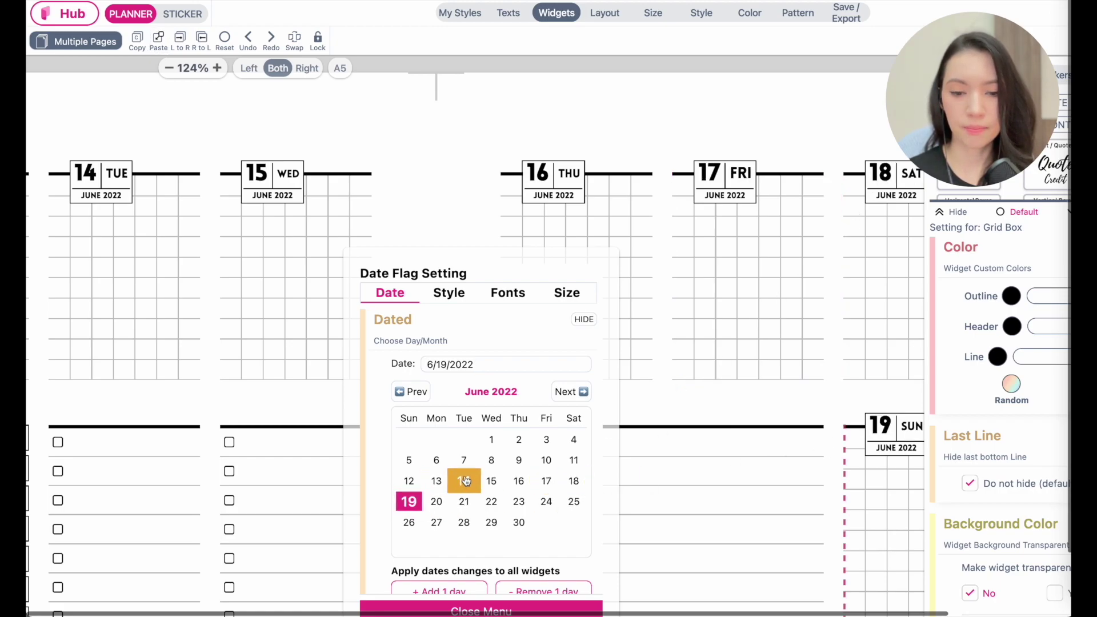
{"action": "scroll", "coordinate": [597, 402], "scroll_direction": "down", "scroll_amount": 5}
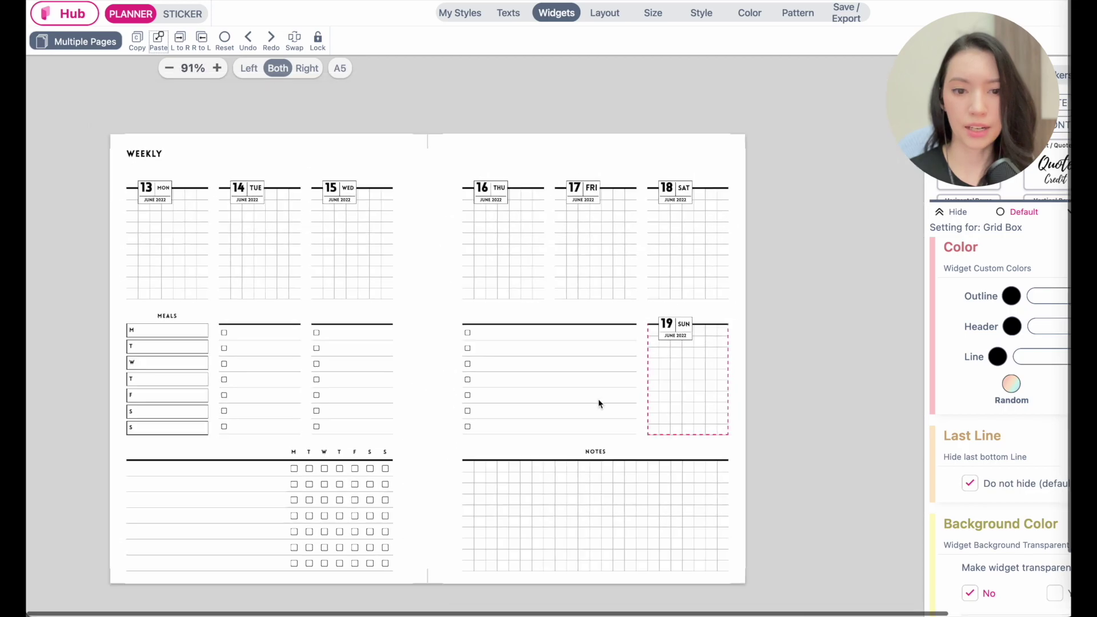
{"action": "scroll", "coordinate": [598, 403], "scroll_direction": "down", "scroll_amount": 1}
{"action": "left_click", "coordinate": [128, 301]}
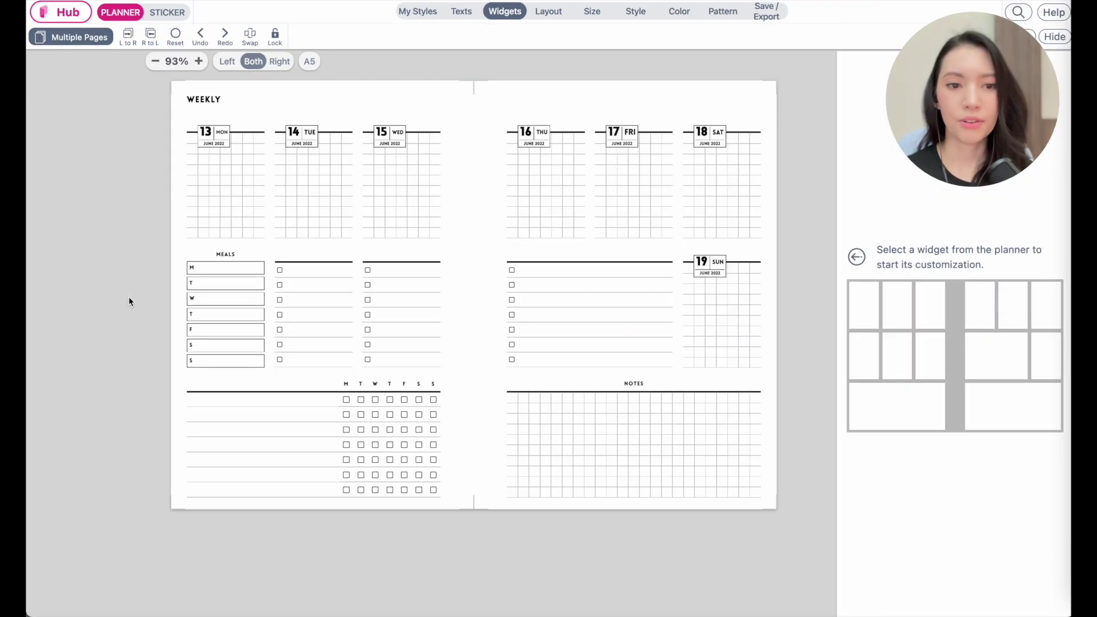
Step: Show the planner's multiple pages, add a new page and reselect the dated weekly page
{"action": "left_click", "coordinate": [90, 39]}
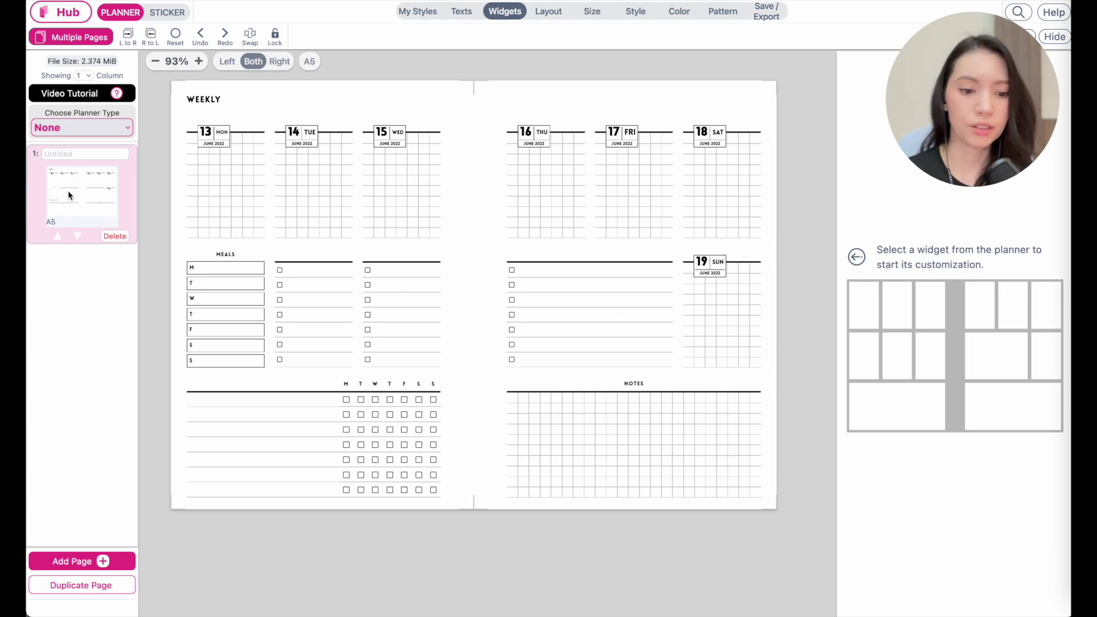
{"action": "left_click", "coordinate": [96, 562]}
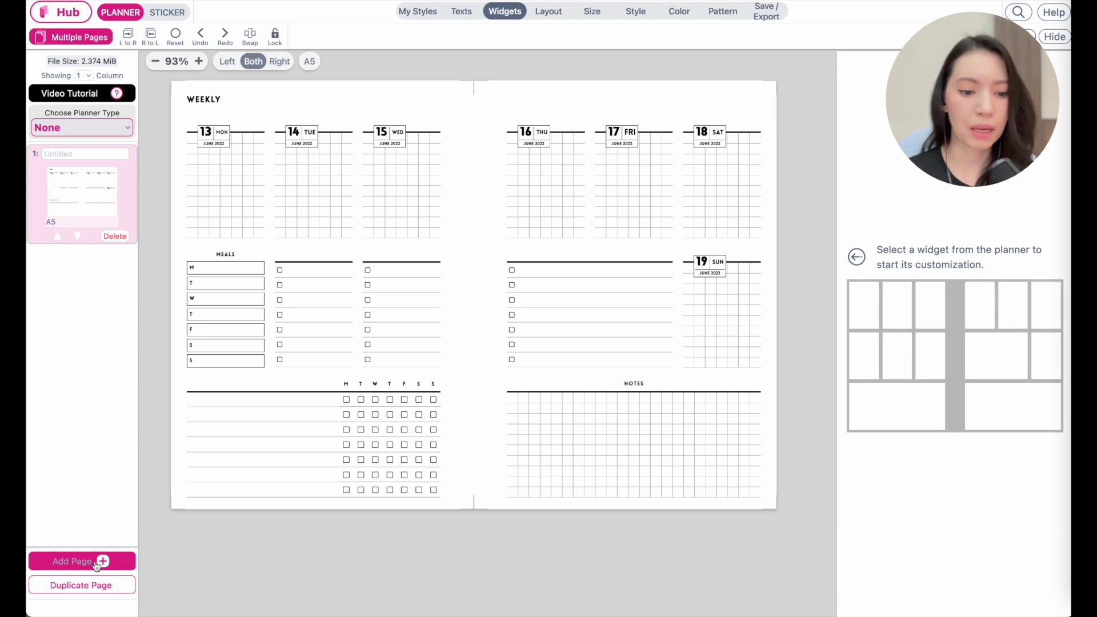
{"action": "left_click", "coordinate": [90, 213]}
{"action": "left_click", "coordinate": [74, 307]}
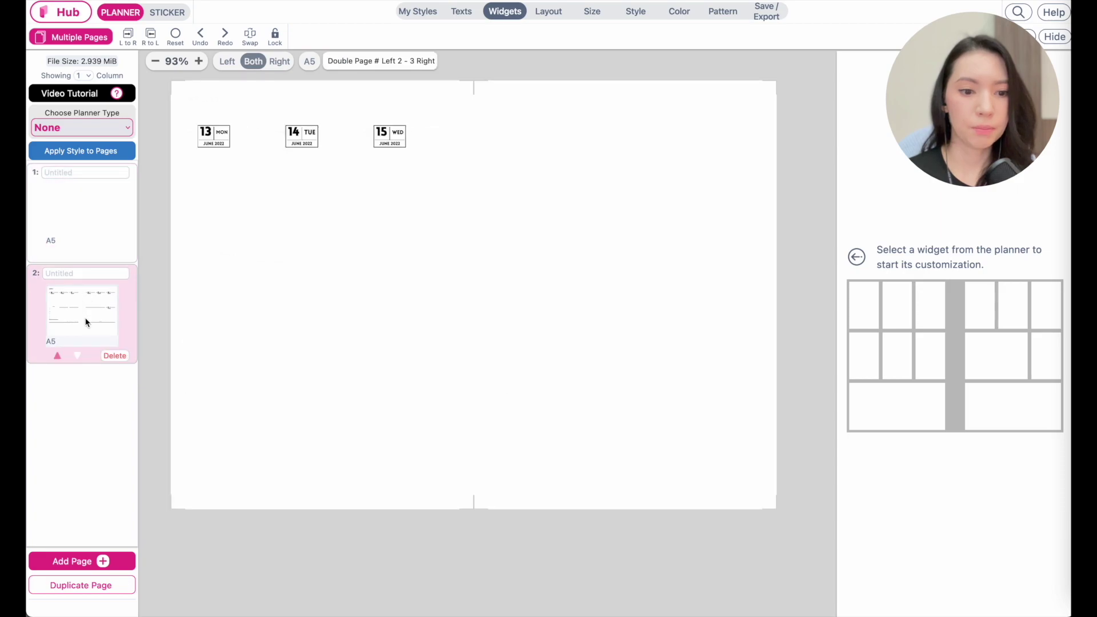
Step: Select the new blank page and move it below the dated weekly page in the page order
{"action": "left_click", "coordinate": [88, 197]}
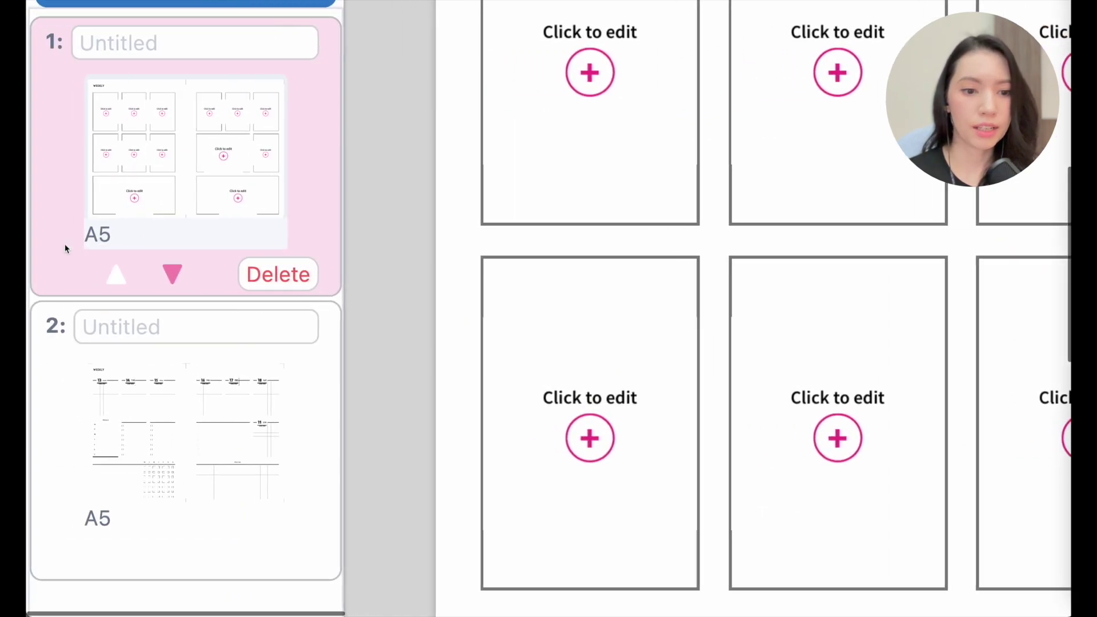
{"action": "left_click", "coordinate": [78, 255]}
{"action": "scroll", "coordinate": [143, 508], "scroll_direction": "down", "scroll_amount": 2}
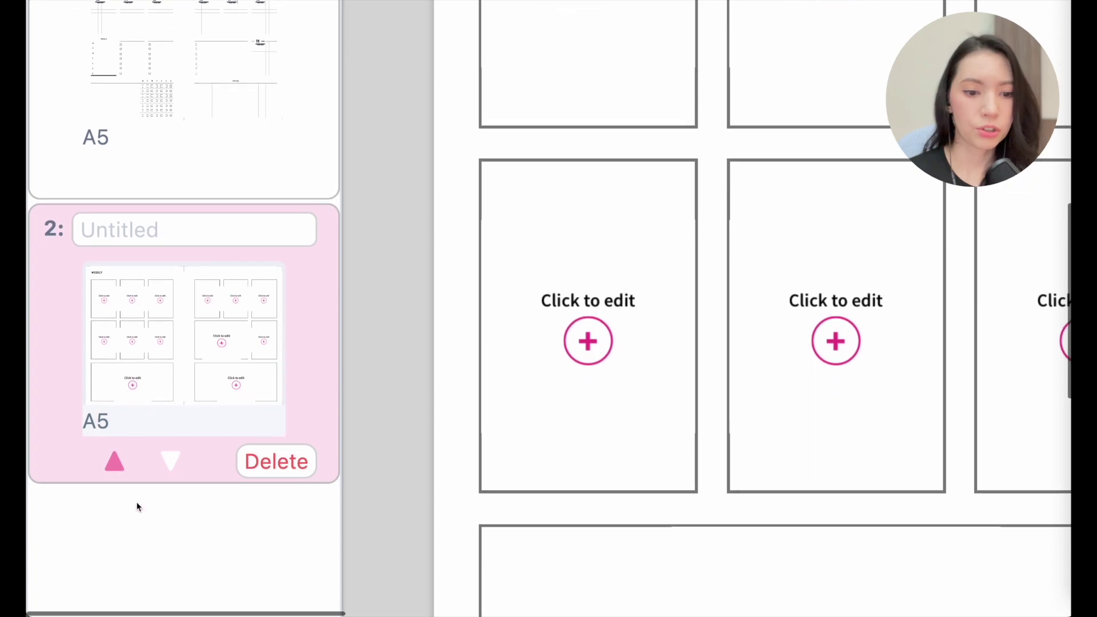
Step: Move the blank page above the dated weekly page so it comes first in the page order
{"action": "left_click", "coordinate": [115, 460]}
{"action": "scroll", "coordinate": [133, 183], "scroll_direction": "up", "scroll_amount": 3}
{"action": "scroll", "coordinate": [132, 185], "scroll_direction": "up", "scroll_amount": 1}
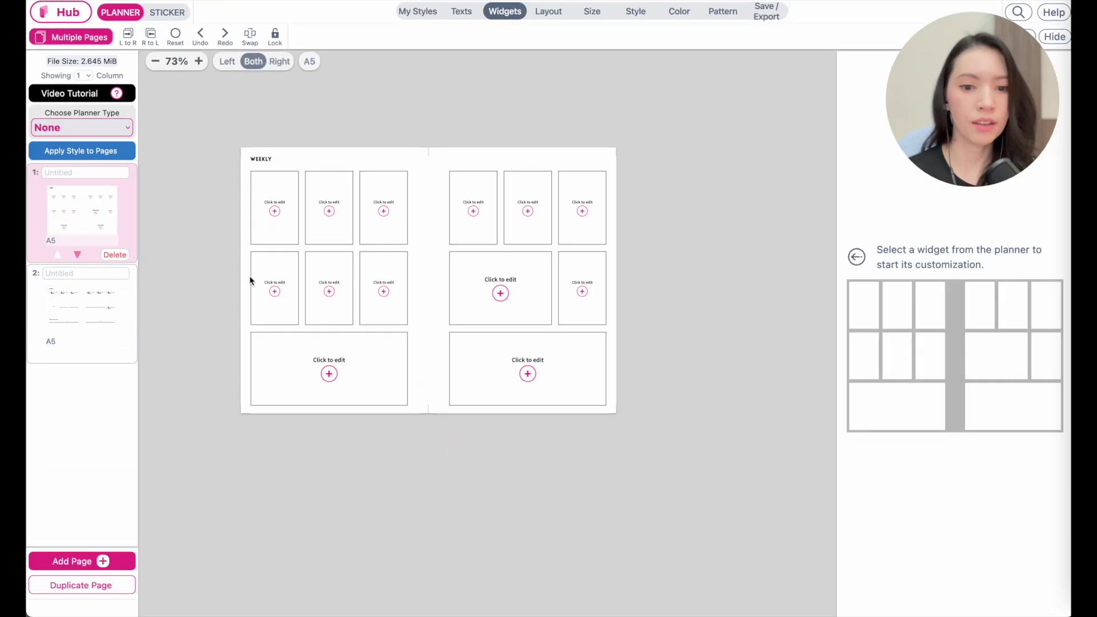
{"action": "scroll", "coordinate": [568, 362], "scroll_direction": "up", "scroll_amount": 3}
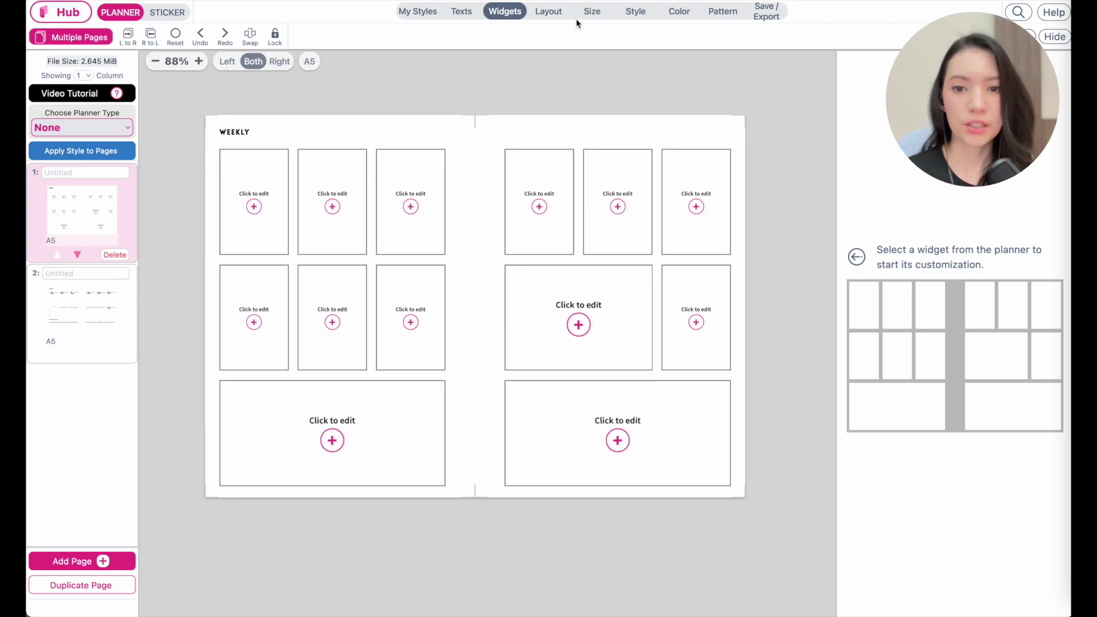
Step: Adjust the first page's layout by removing the three top-row widget cells A, B and C from the right side of the spread
{"action": "left_click", "coordinate": [548, 13]}
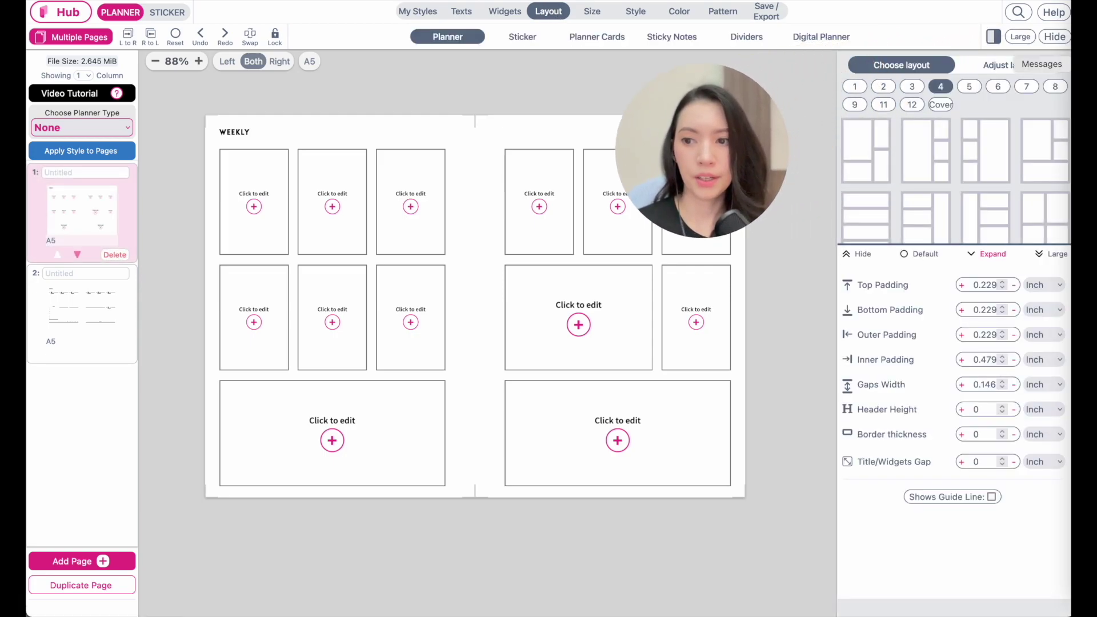
{"action": "left_click", "coordinate": [1010, 65]}
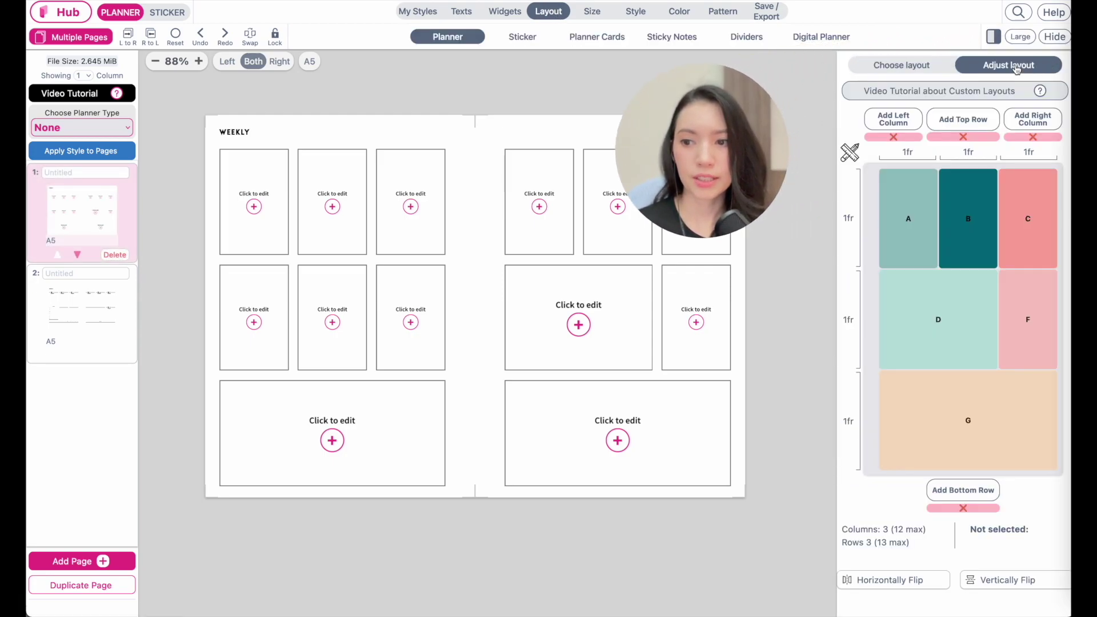
{"action": "left_click", "coordinate": [914, 226]}
{"action": "left_click", "coordinate": [910, 220]}
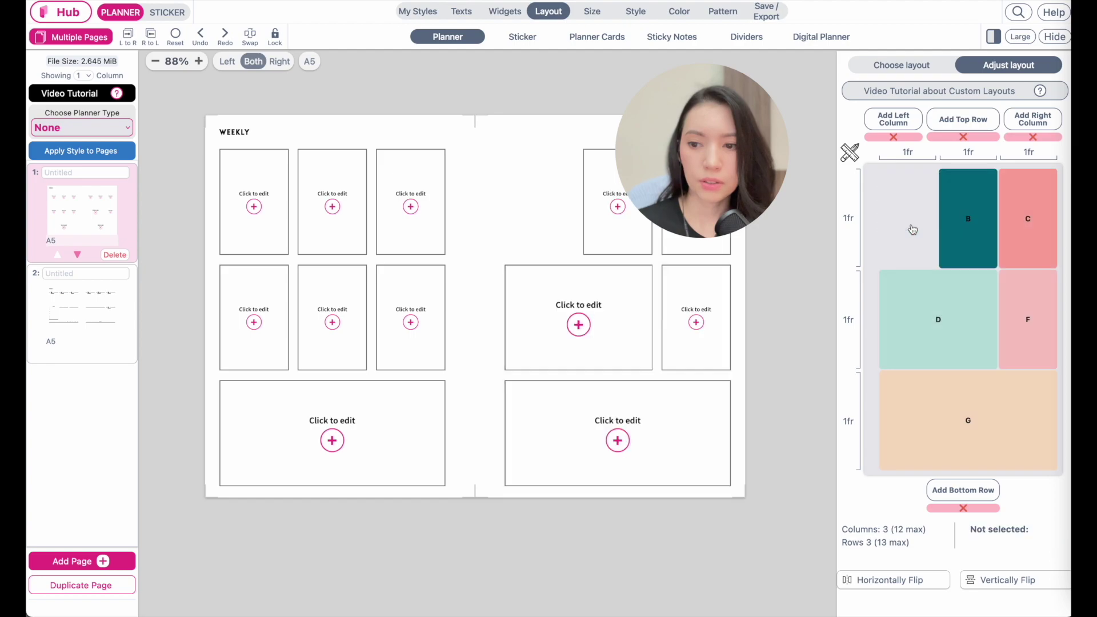
{"action": "left_click", "coordinate": [968, 220]}
{"action": "left_click", "coordinate": [968, 220]}
{"action": "left_click", "coordinate": [1027, 220]}
{"action": "left_click", "coordinate": [1028, 220]}
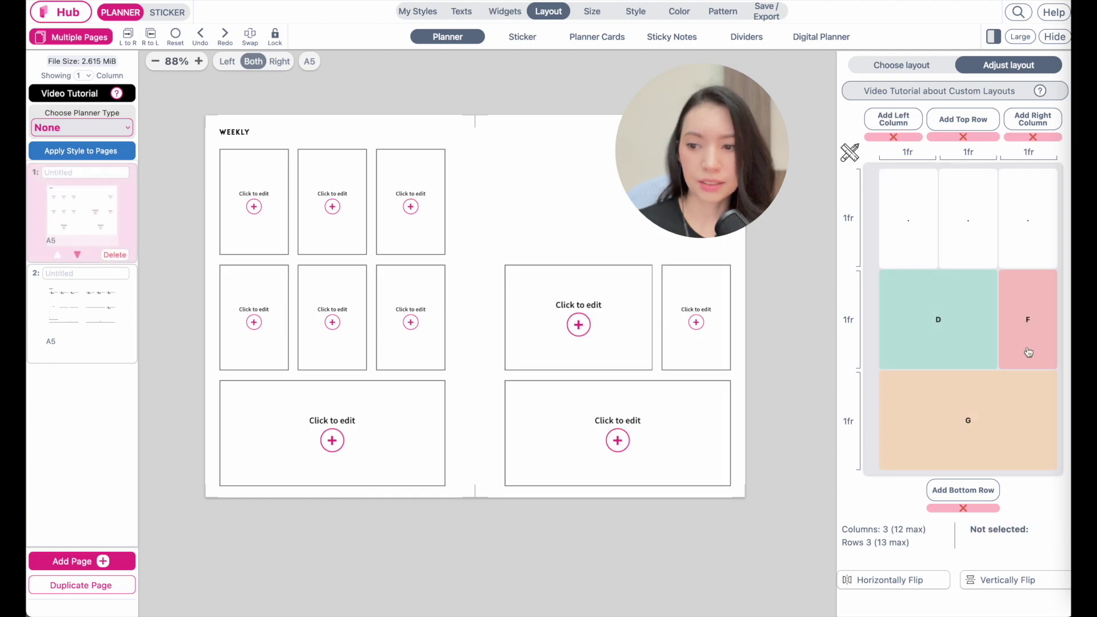
Step: Remove the remaining layout cells F, D and G from the right side and copy the emptied right side over to the left
{"action": "left_click", "coordinate": [1028, 350]}
{"action": "left_click", "coordinate": [1027, 319]}
{"action": "left_click", "coordinate": [937, 319]}
{"action": "left_click", "coordinate": [938, 319]}
{"action": "left_click", "coordinate": [979, 435]}
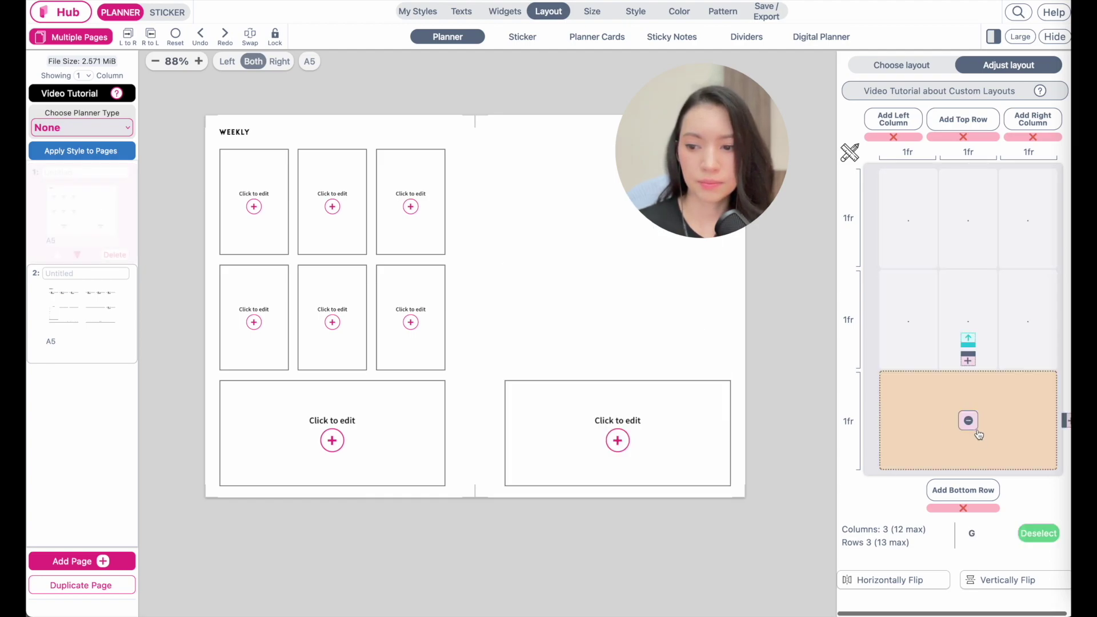
{"action": "left_click", "coordinate": [977, 433]}
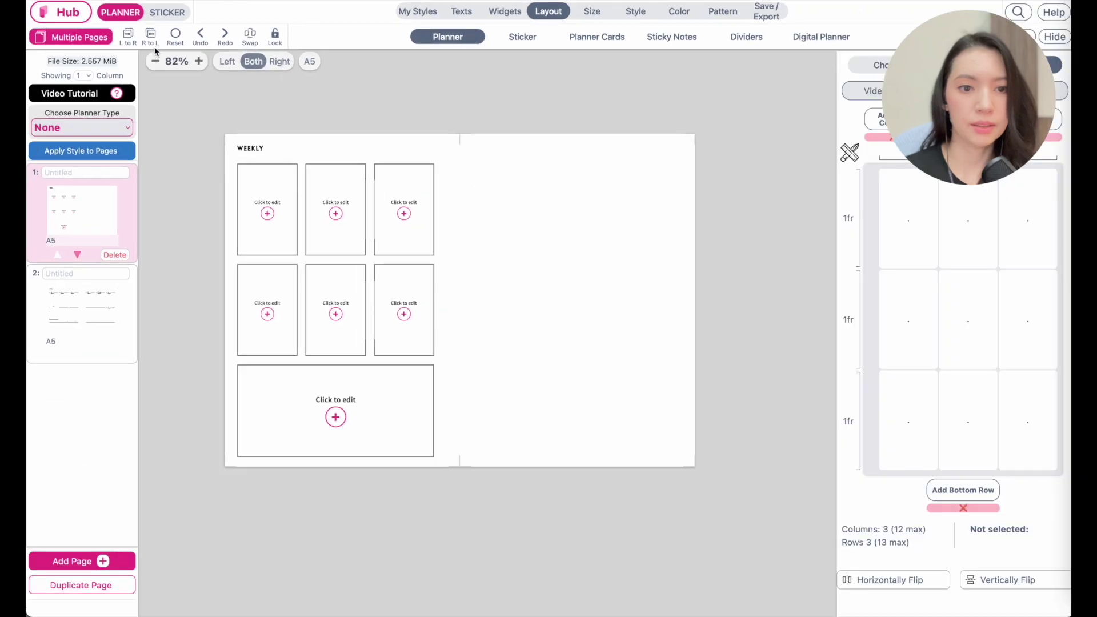
{"action": "left_click", "coordinate": [147, 60]}
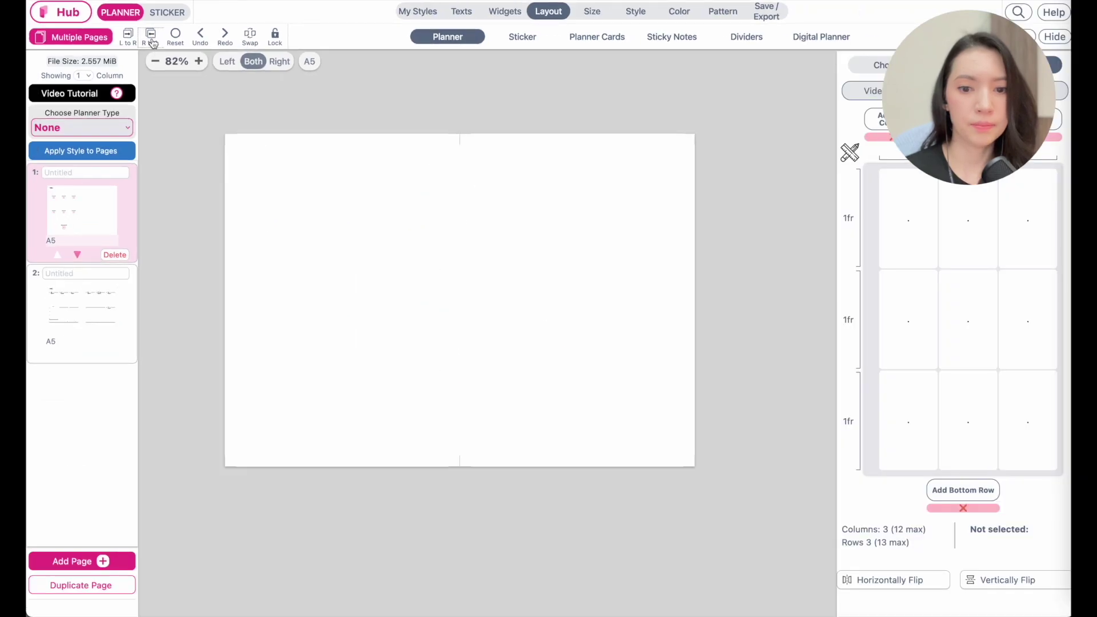
{"action": "scroll", "coordinate": [311, 232], "scroll_direction": "up", "scroll_amount": 3}
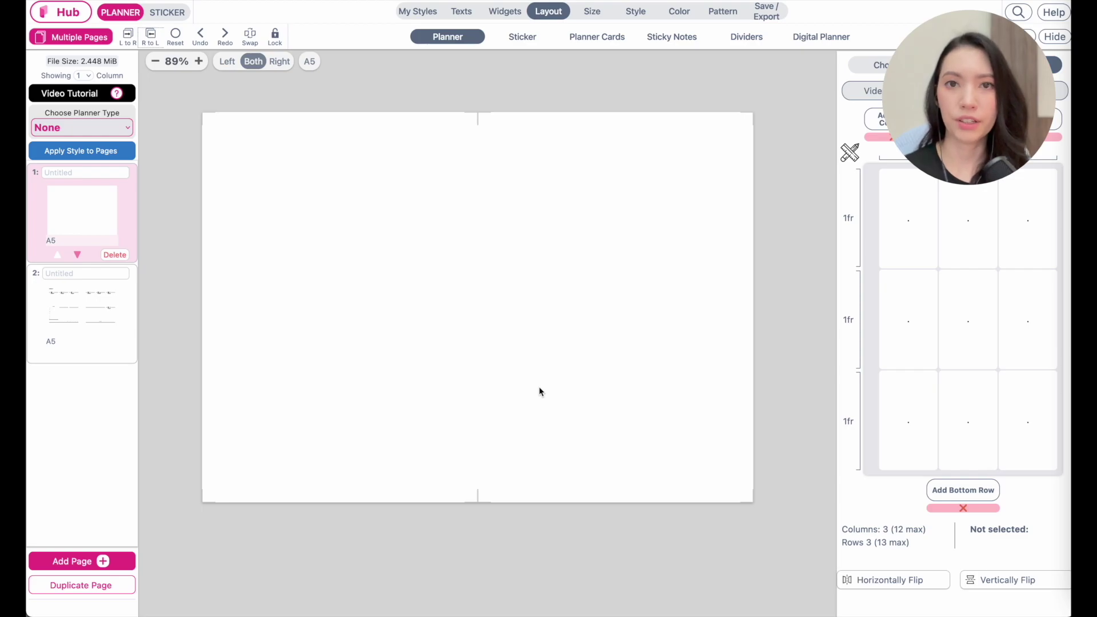
Step: Fill the first page's background with the red flower and black leaf pattern from group 2, using the Full style
{"action": "left_click", "coordinate": [722, 12]}
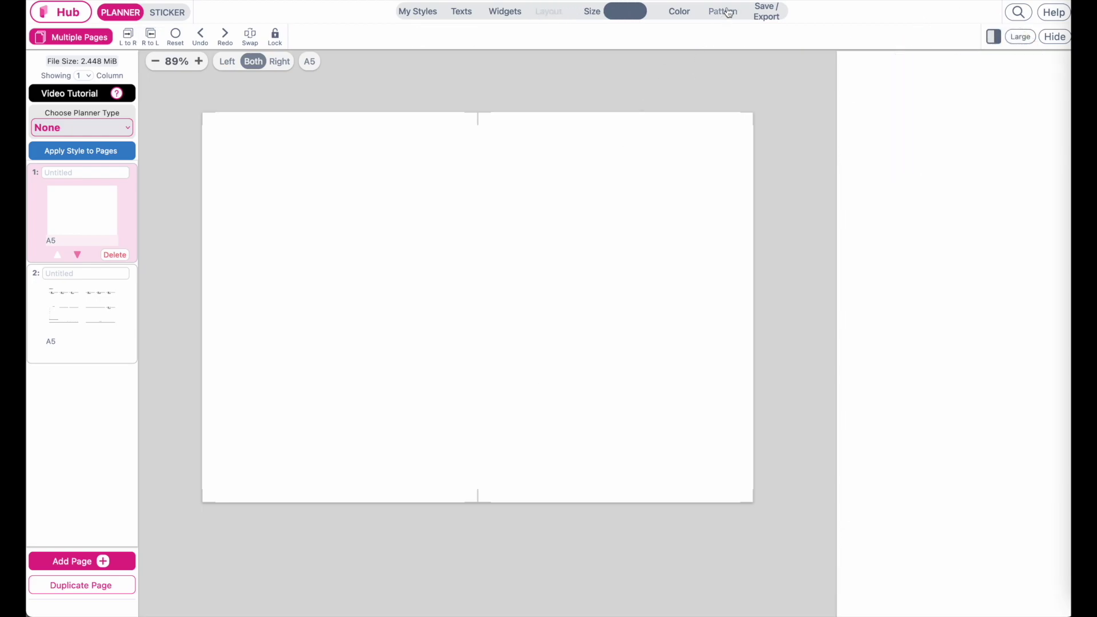
{"action": "left_click", "coordinate": [871, 189]}
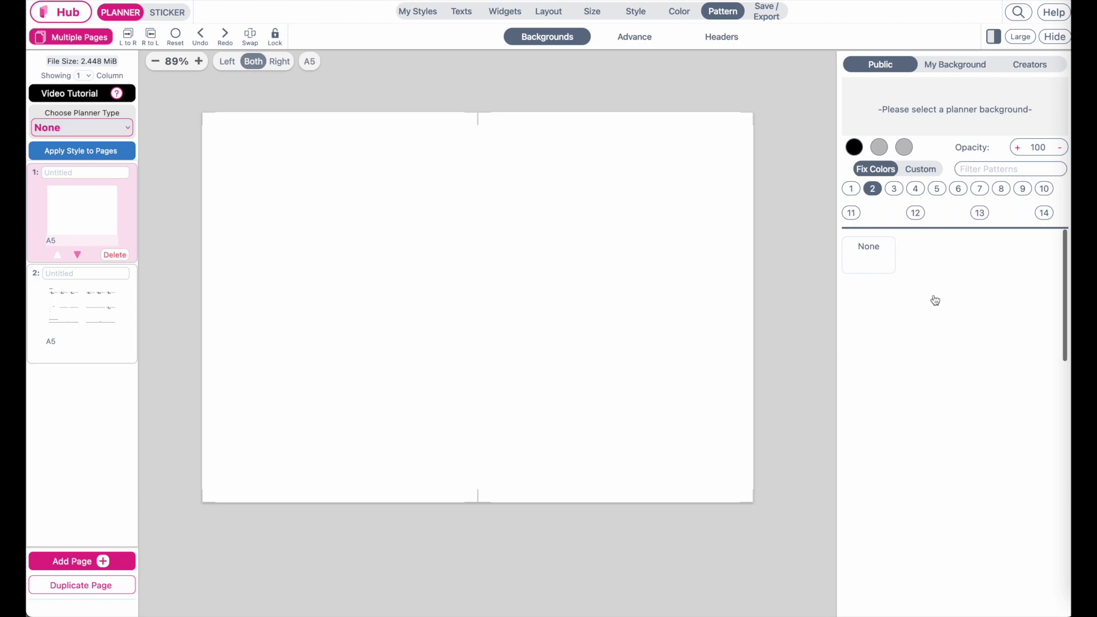
{"action": "left_click", "coordinate": [920, 350]}
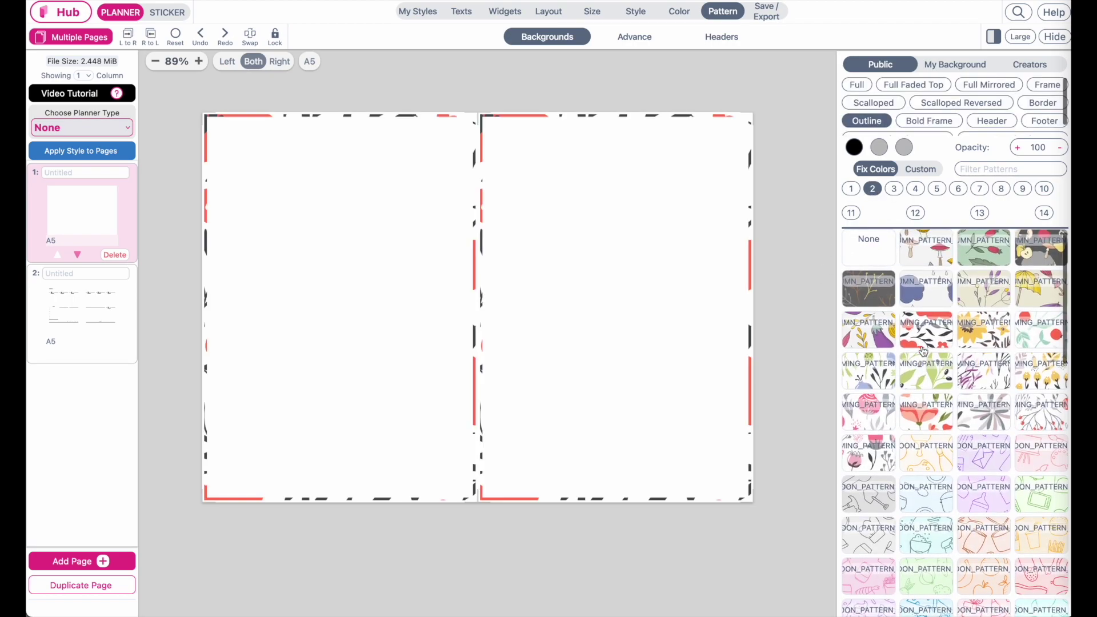
{"action": "scroll", "coordinate": [903, 480], "scroll_direction": "down", "scroll_amount": 1}
{"action": "scroll", "coordinate": [903, 481], "scroll_direction": "up", "scroll_amount": 1}
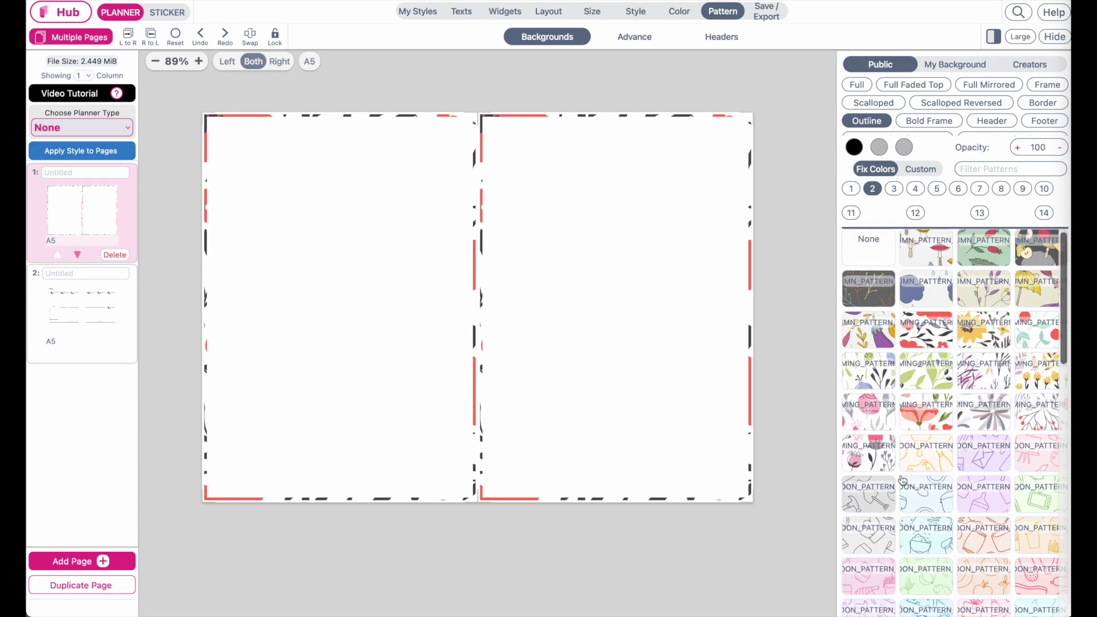
{"action": "left_click", "coordinate": [864, 88]}
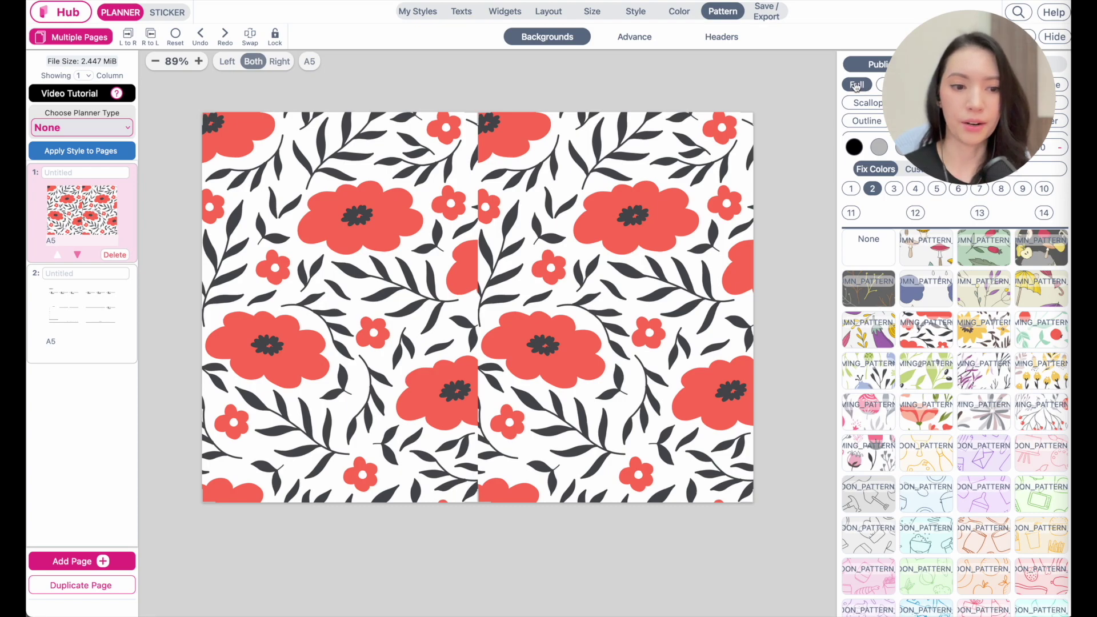
Step: Duplicate the dated weekly page and select the copy at position 3
{"action": "left_click", "coordinate": [67, 322]}
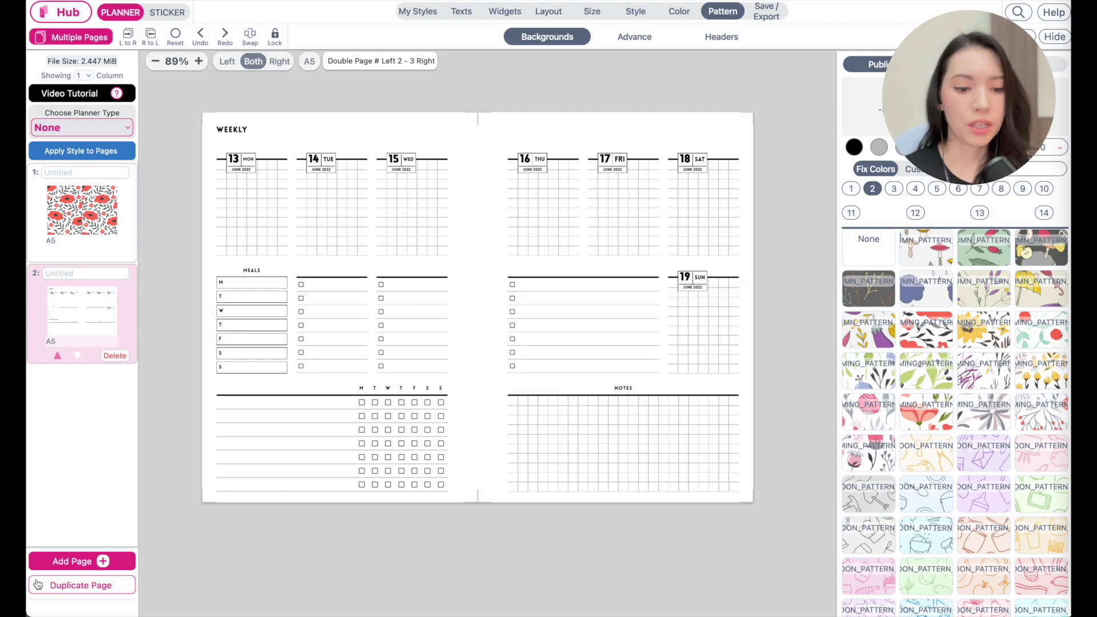
{"action": "left_click", "coordinate": [77, 592]}
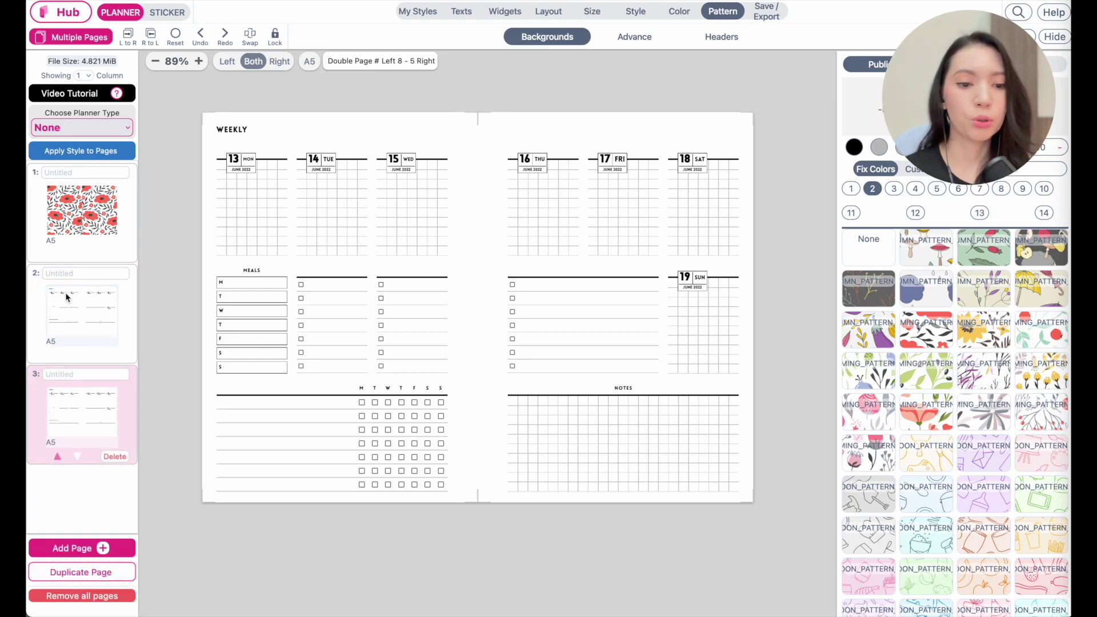
{"action": "left_click", "coordinate": [72, 320]}
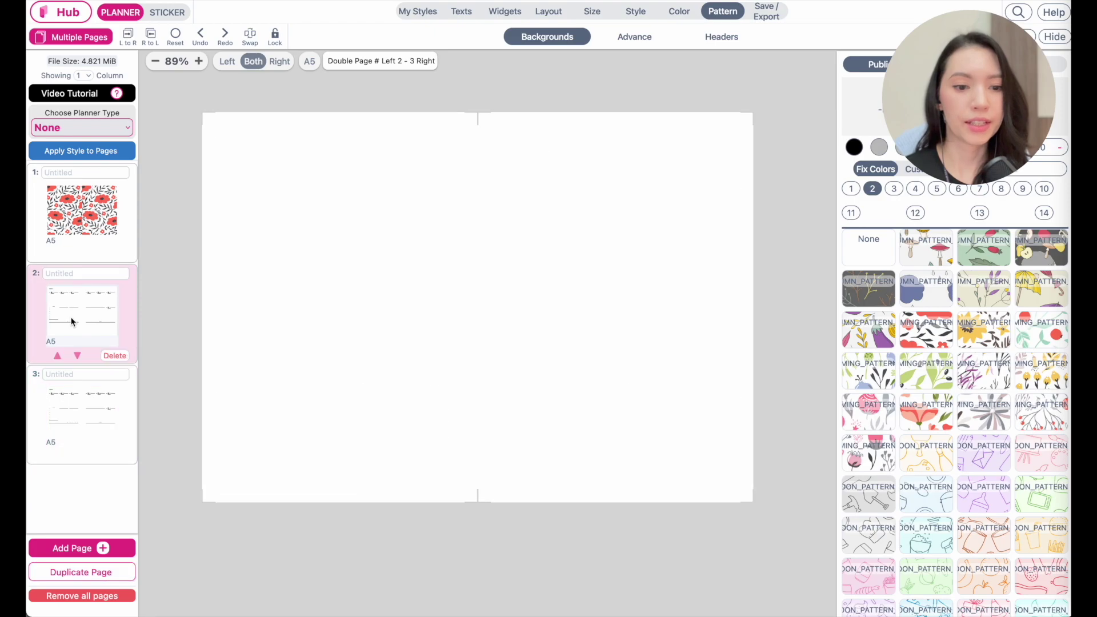
{"action": "left_click", "coordinate": [62, 405]}
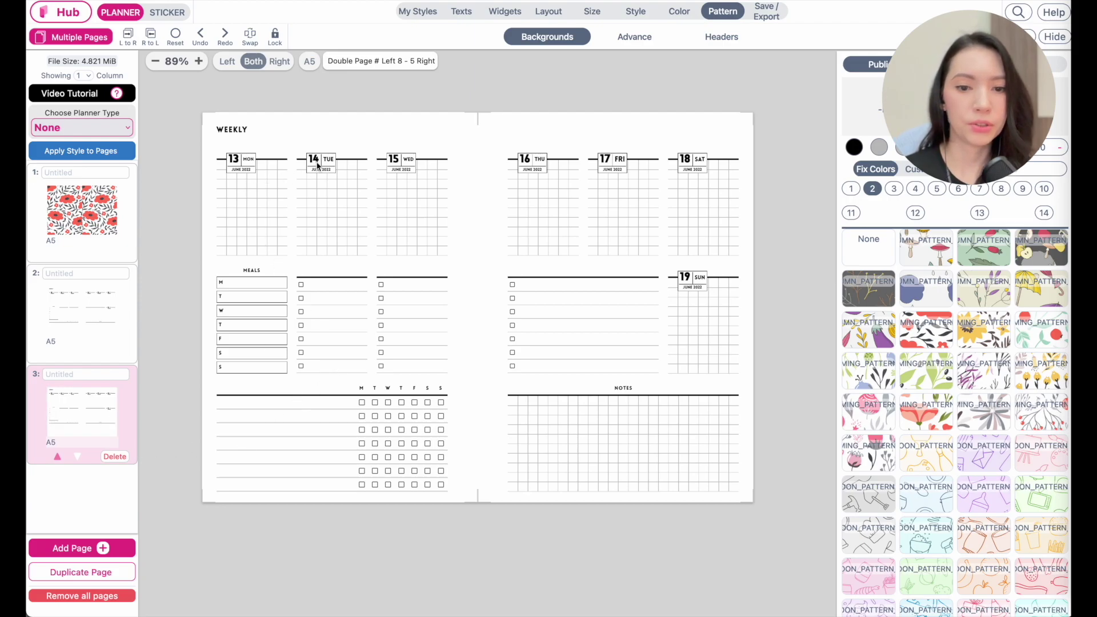
Step: Move the dates of all widgets on the third page forward by 7 days through the Monday date flag's settings
{"action": "scroll", "coordinate": [317, 166], "scroll_direction": "up", "scroll_amount": 3}
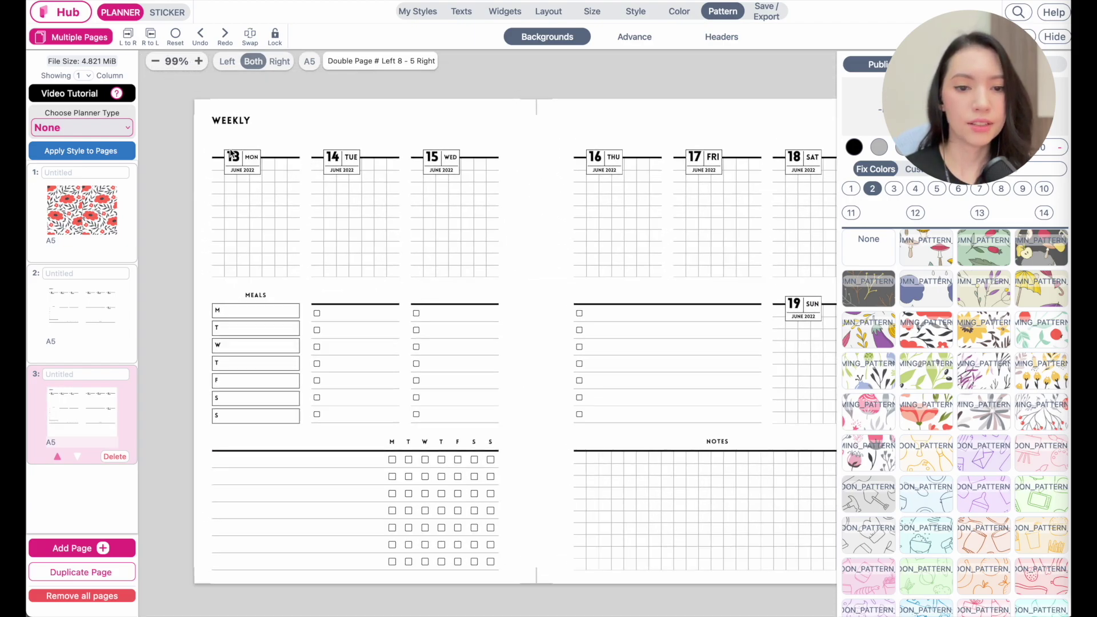
{"action": "left_click", "coordinate": [233, 156]}
{"action": "left_click_drag", "start_coordinate": [337, 300], "coordinate": [308, 188]}
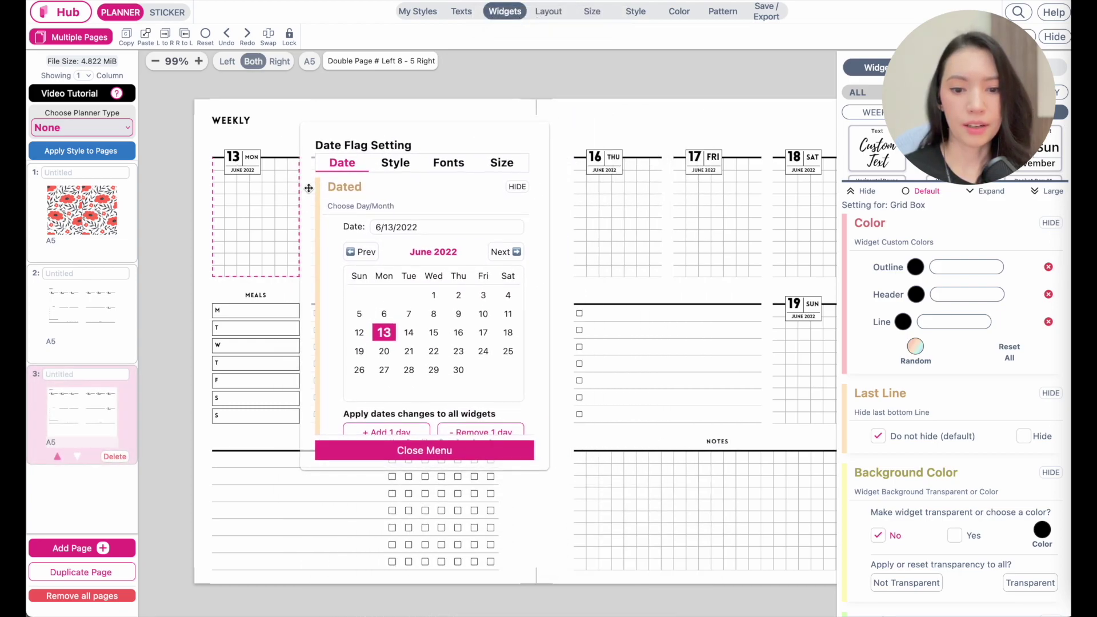
{"action": "scroll", "coordinate": [392, 325], "scroll_direction": "down", "scroll_amount": 2}
{"action": "scroll", "coordinate": [392, 324], "scroll_direction": "down", "scroll_amount": 1}
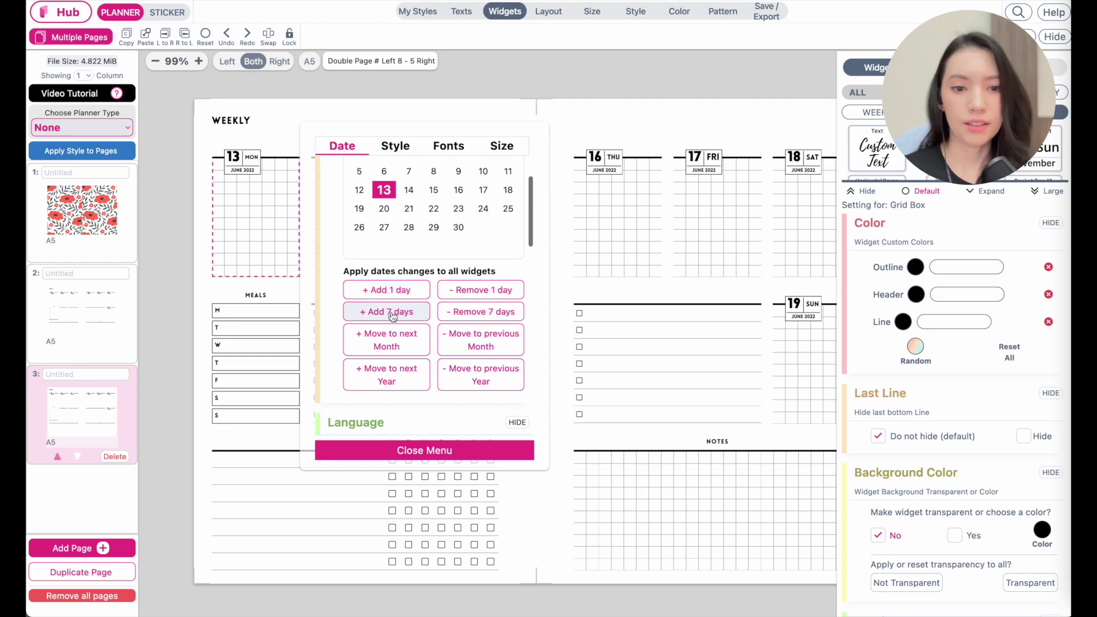
{"action": "left_click", "coordinate": [390, 313]}
{"action": "left_click", "coordinate": [398, 451]}
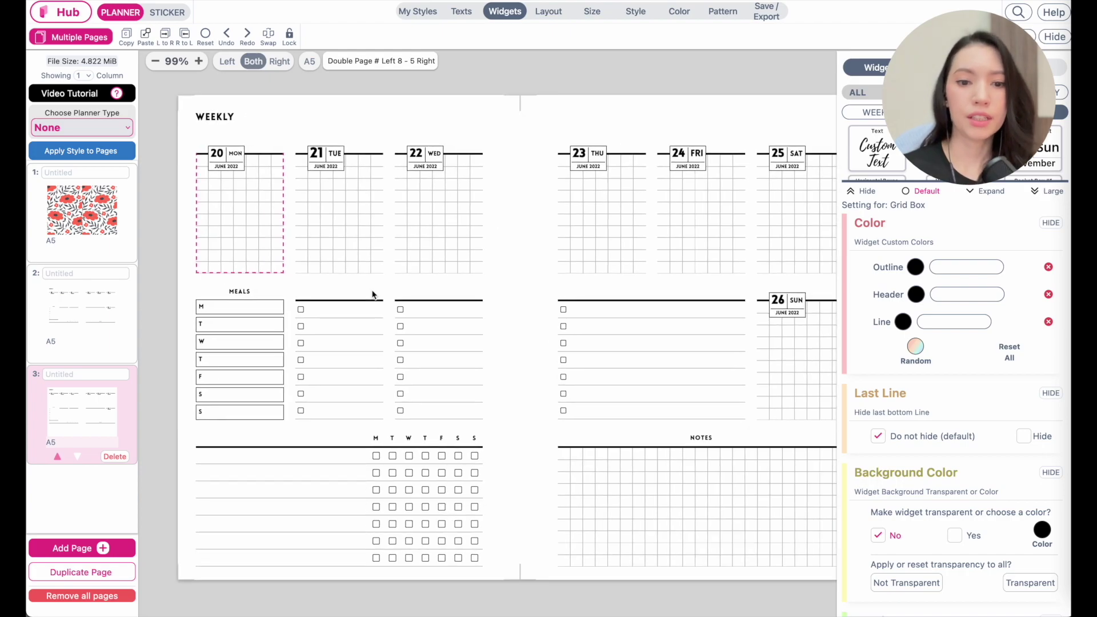
Step: Compare the two weekly pages, duplicate the third page, and add 7 days to all widget dates on the copy
{"action": "left_click", "coordinate": [86, 313]}
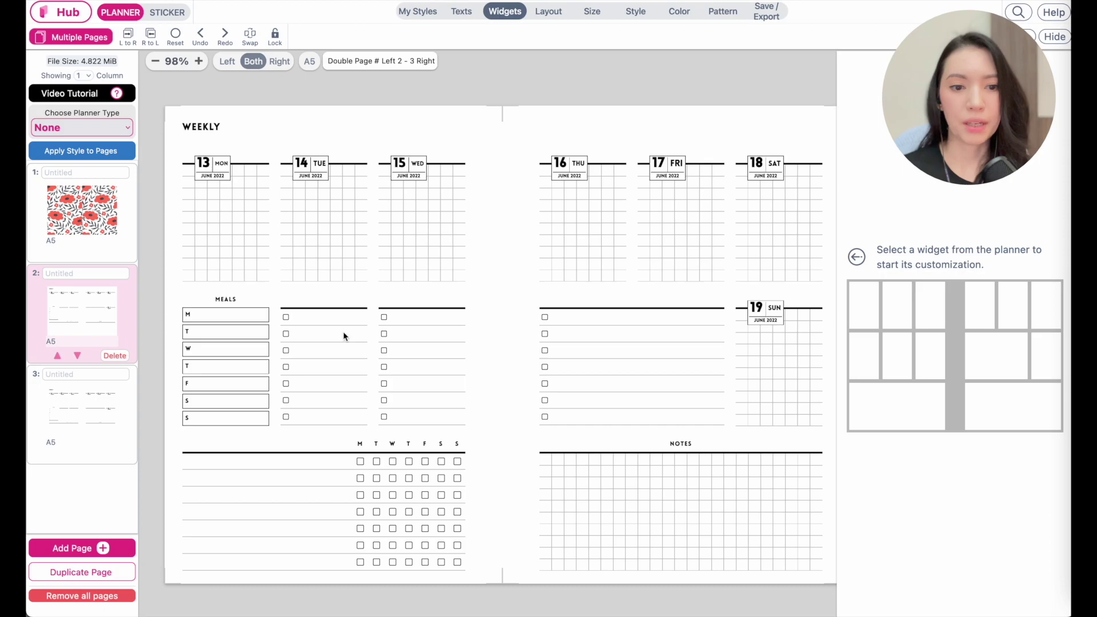
{"action": "scroll", "coordinate": [342, 331], "scroll_direction": "down", "scroll_amount": 3}
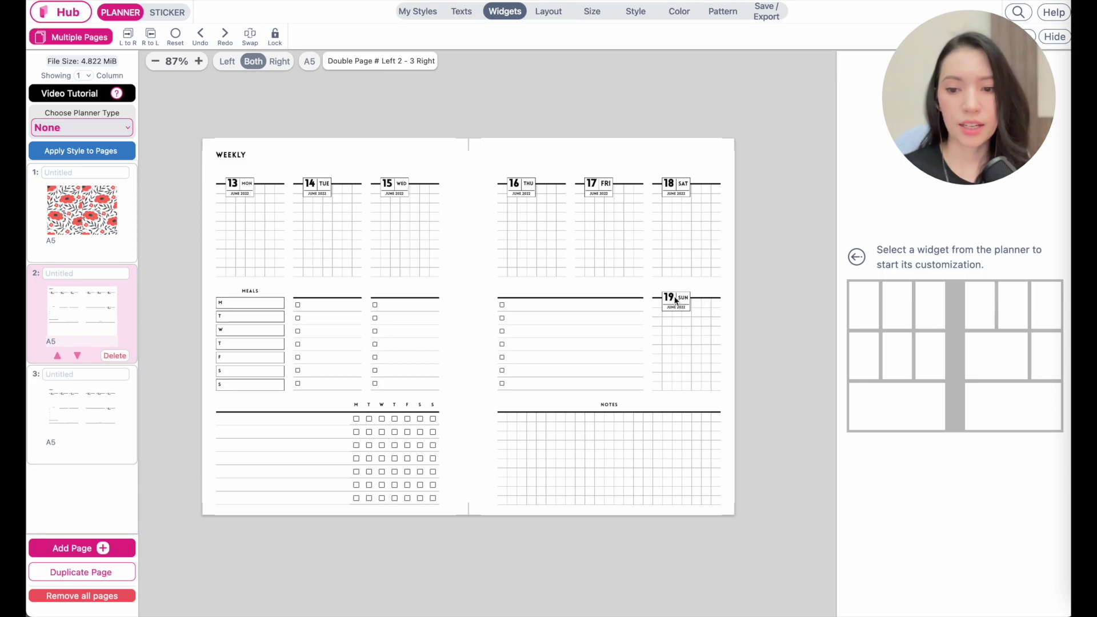
{"action": "left_click", "coordinate": [66, 392]}
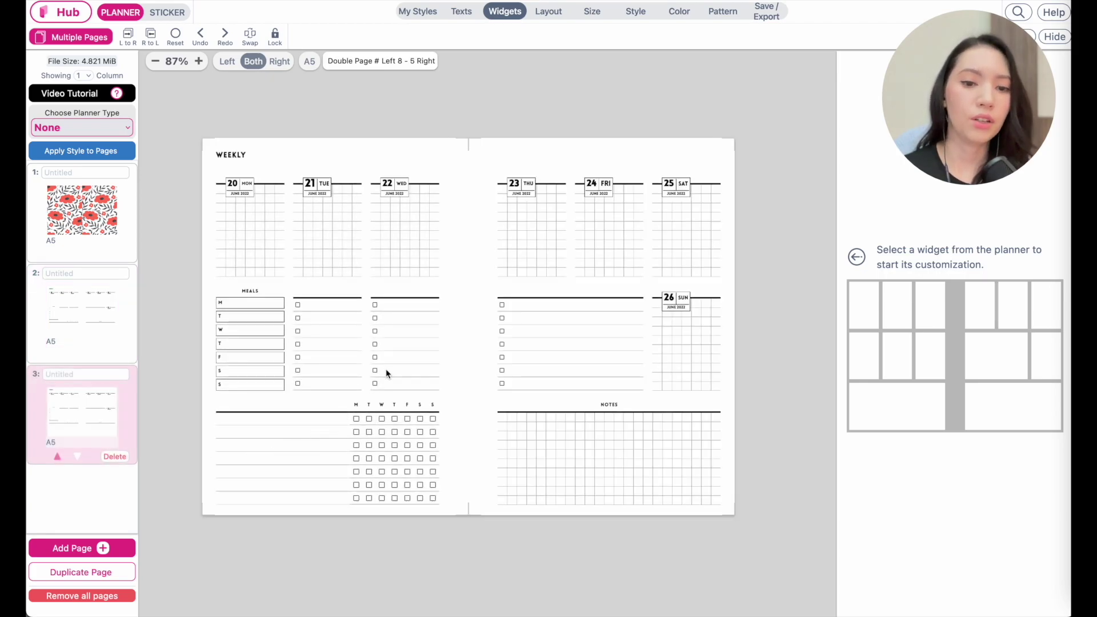
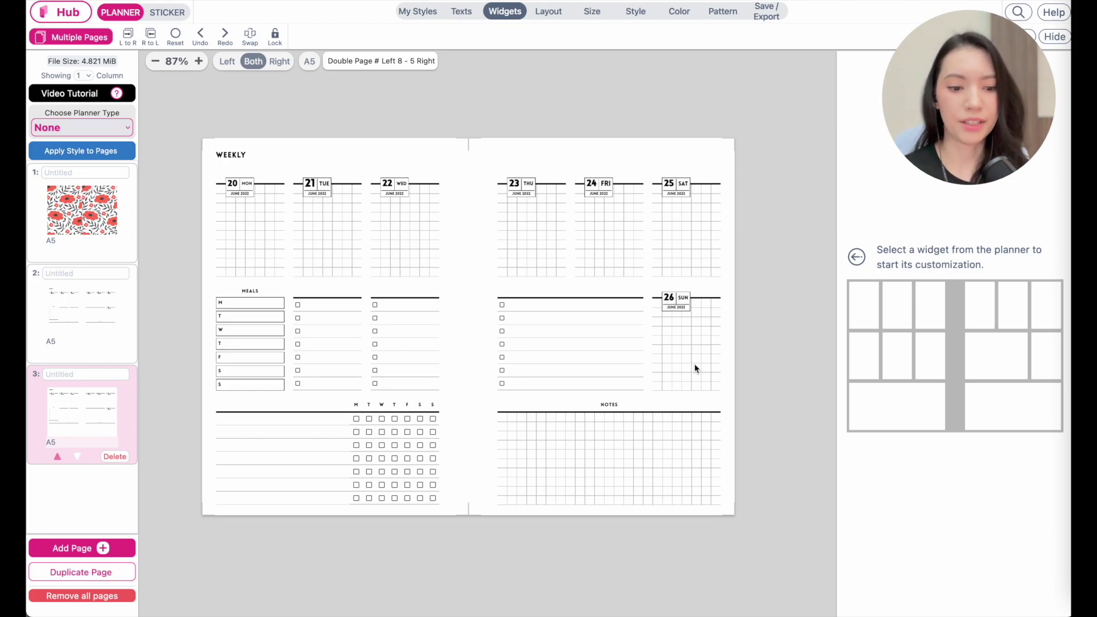
{"action": "left_click", "coordinate": [67, 574]}
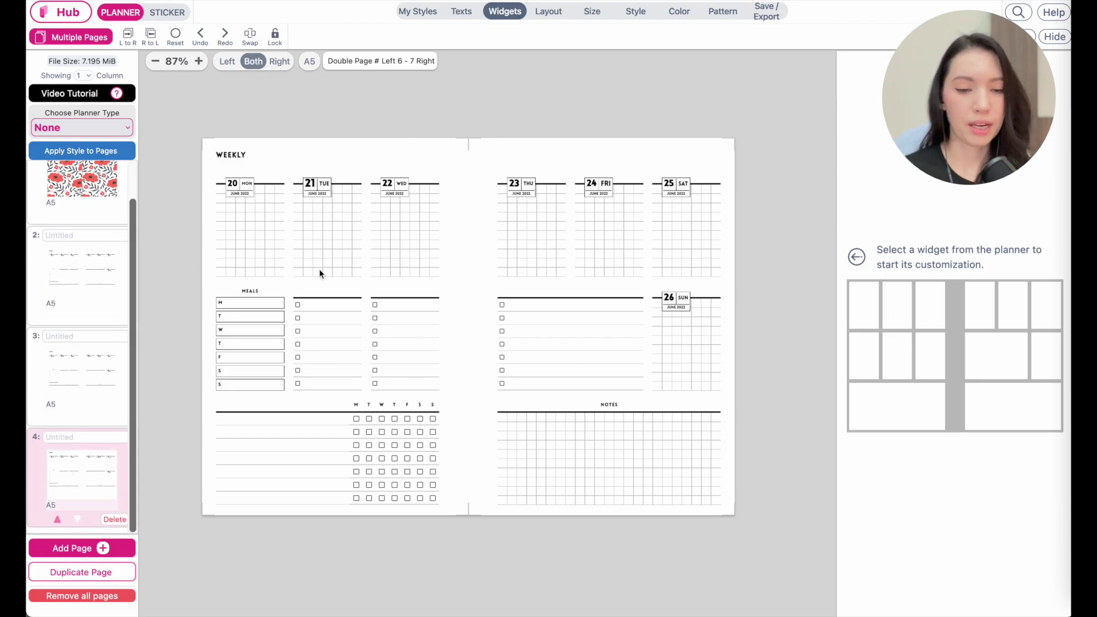
{"action": "left_click", "coordinate": [241, 195]}
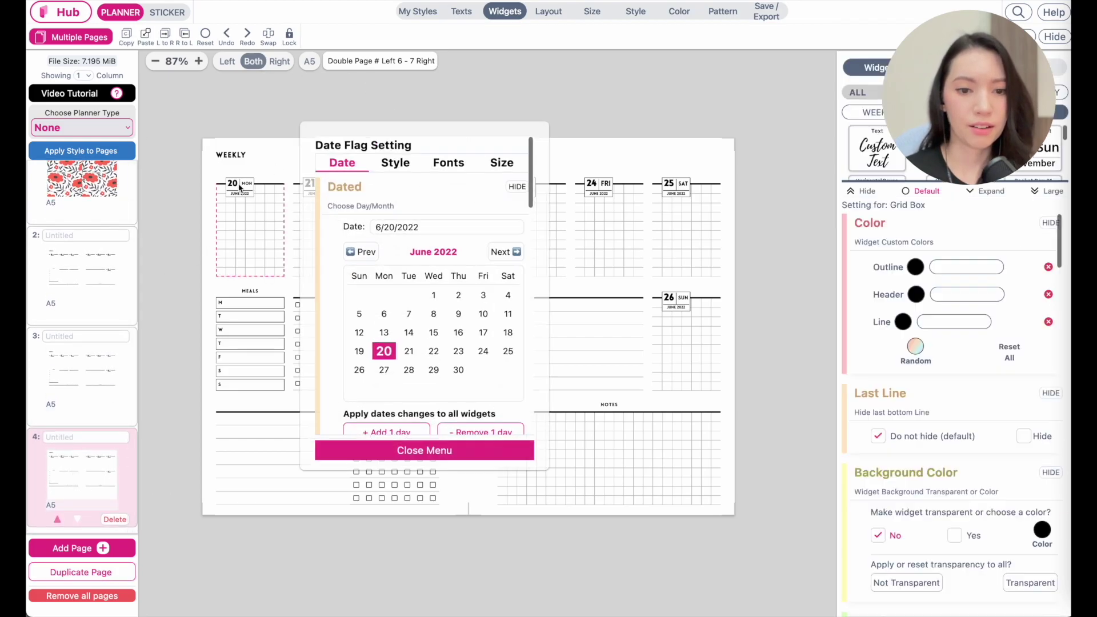
{"action": "scroll", "coordinate": [394, 340], "scroll_direction": "down", "scroll_amount": 3}
{"action": "left_click", "coordinate": [394, 340]}
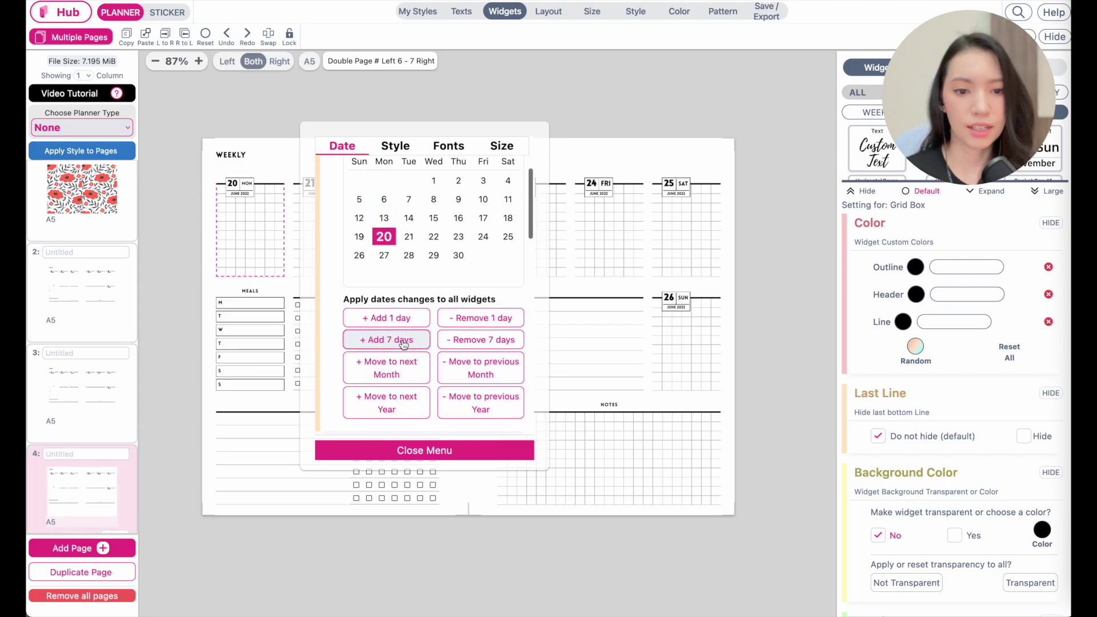
{"action": "left_click", "coordinate": [343, 450]}
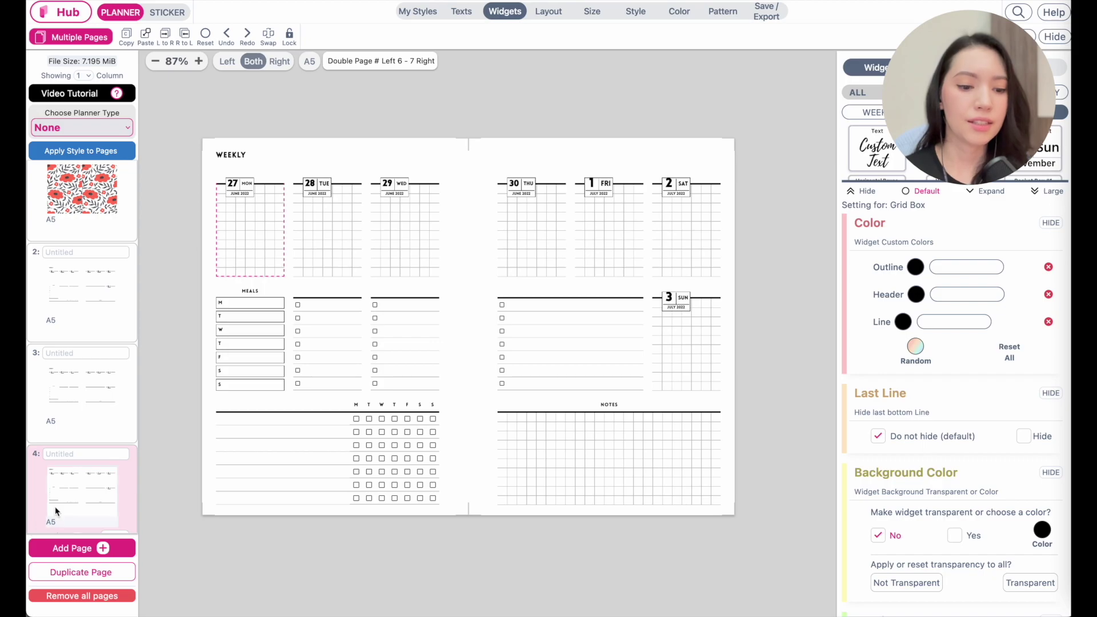
Step: Duplicate the fourth page and add 7 days to all widget dates on the new fifth page
{"action": "scroll", "coordinate": [56, 510], "scroll_direction": "down", "scroll_amount": 1}
{"action": "left_click", "coordinate": [87, 577]}
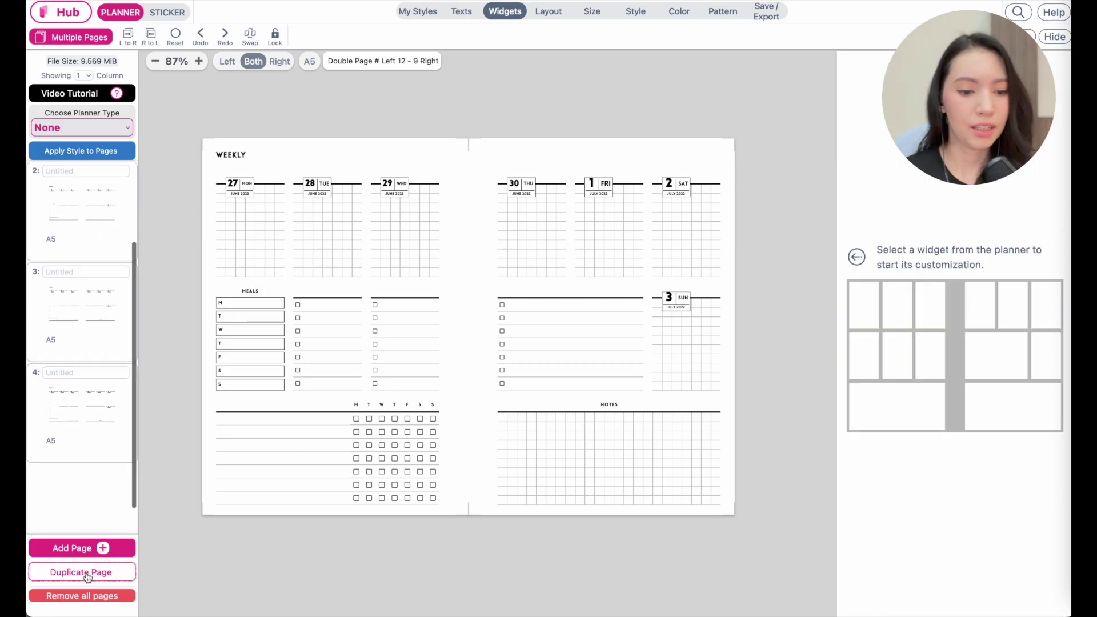
{"action": "left_click", "coordinate": [240, 188]}
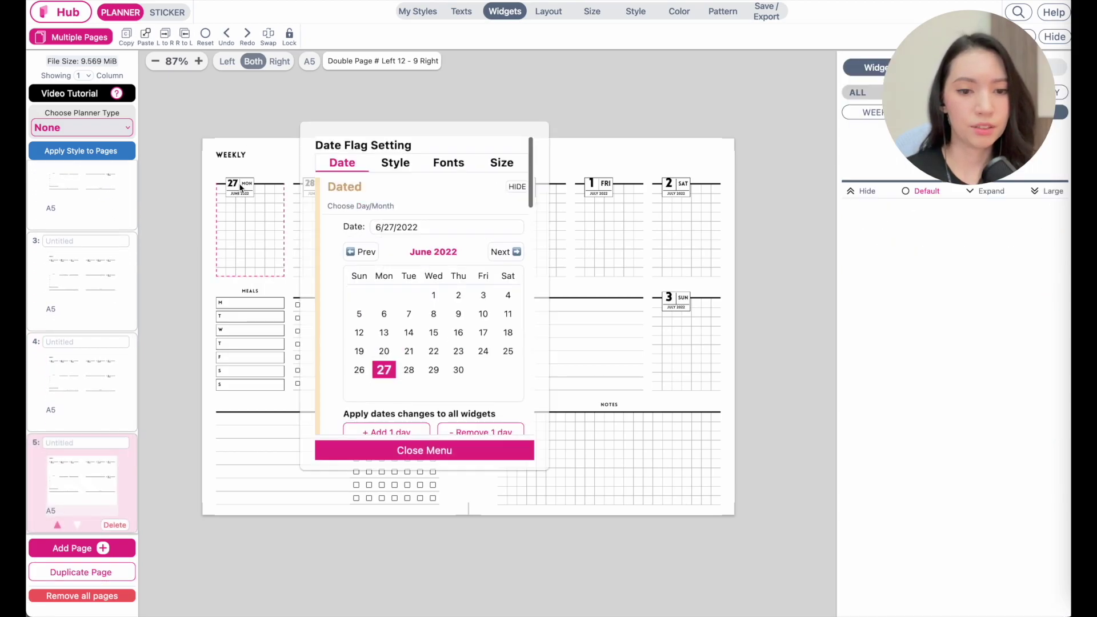
{"action": "scroll", "coordinate": [345, 348], "scroll_direction": "down", "scroll_amount": 3}
{"action": "left_click", "coordinate": [381, 349]}
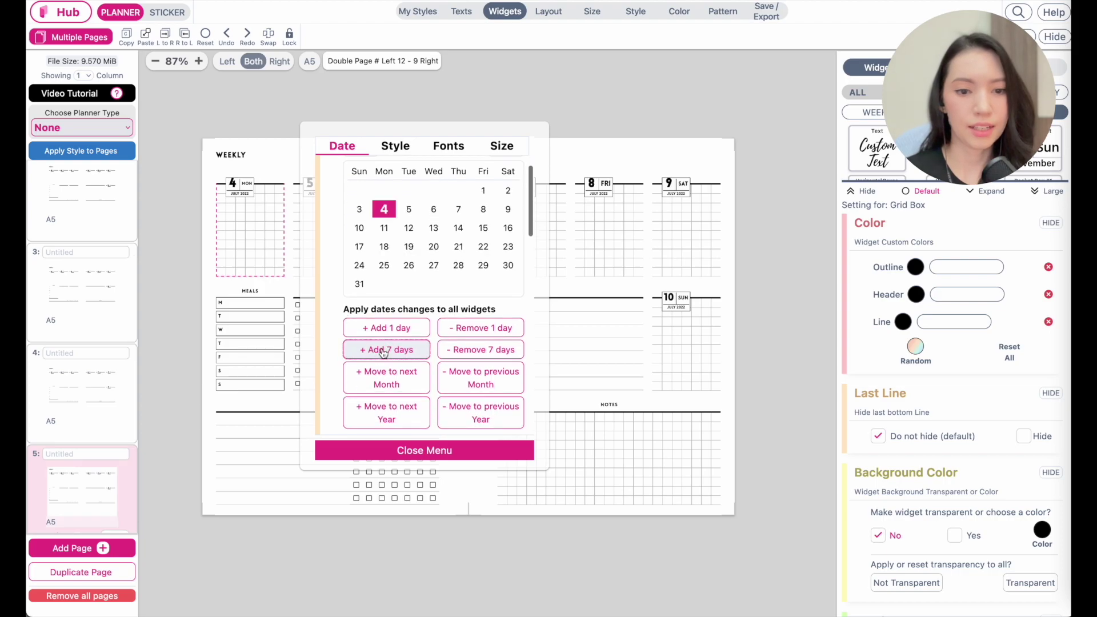
{"action": "left_click", "coordinate": [376, 452]}
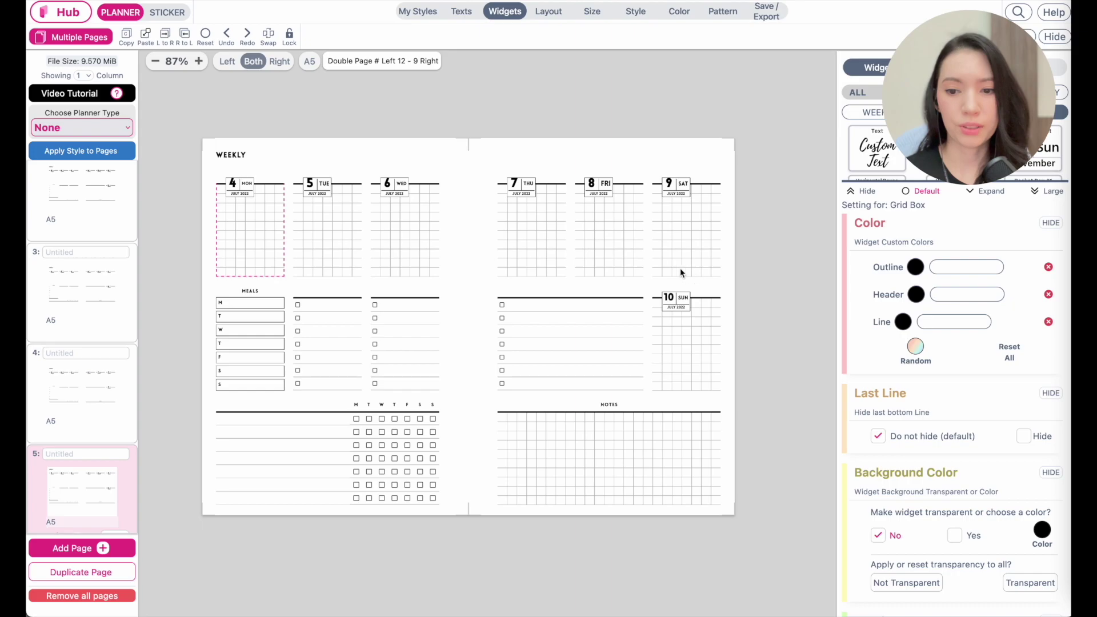
Step: Duplicate the fifth page and add 7 days to all widget dates on the new sixth page
{"action": "scroll", "coordinate": [68, 487], "scroll_direction": "down", "scroll_amount": 2}
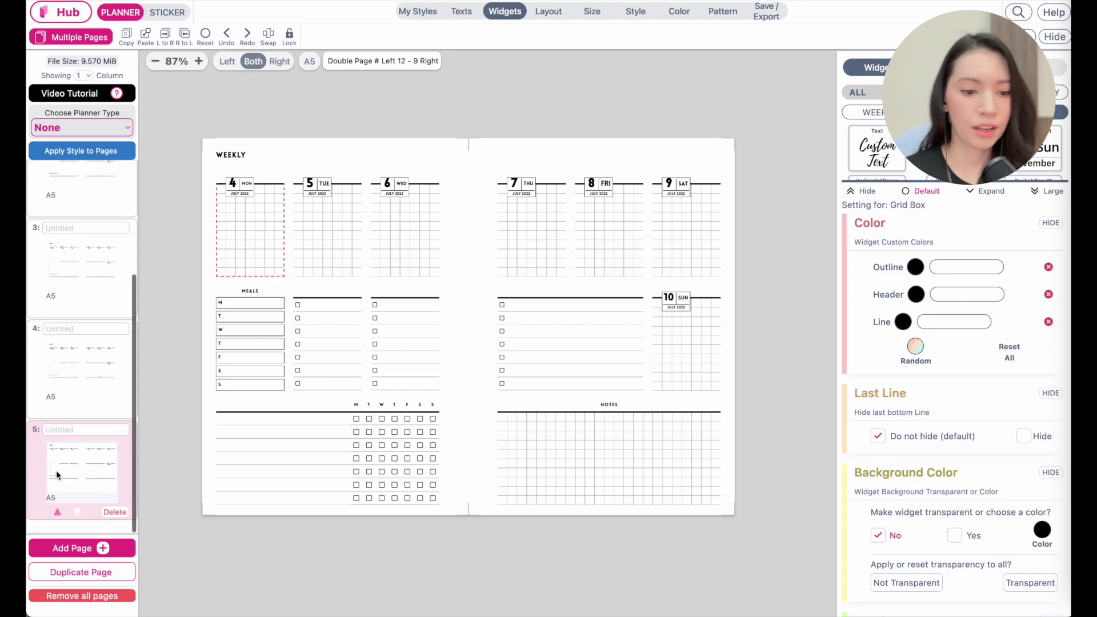
{"action": "left_click", "coordinate": [81, 572]}
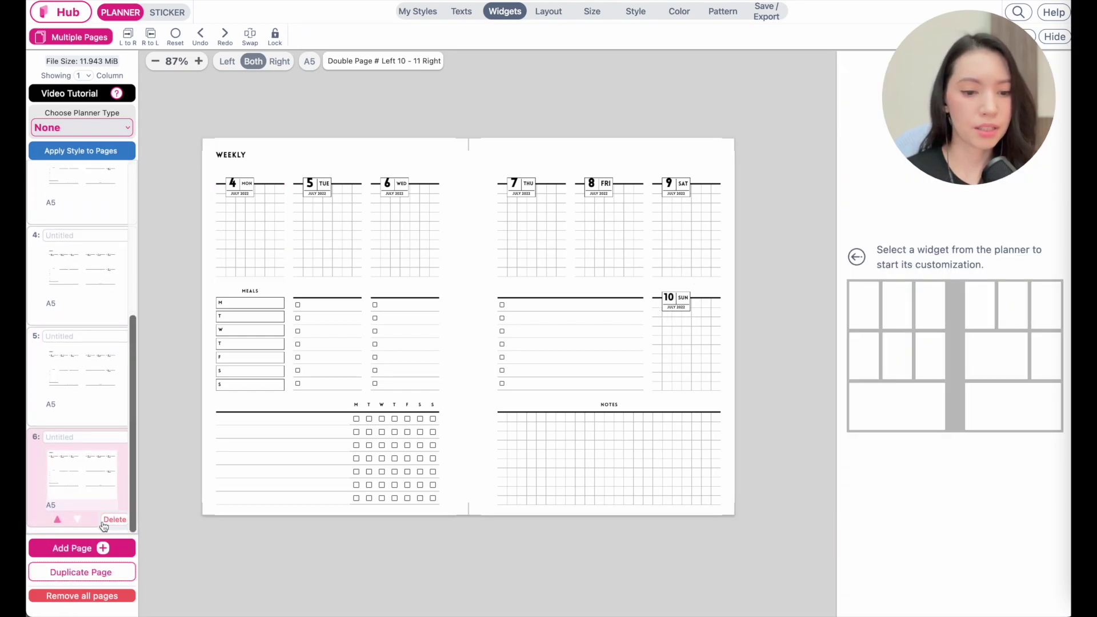
{"action": "left_click", "coordinate": [244, 185]}
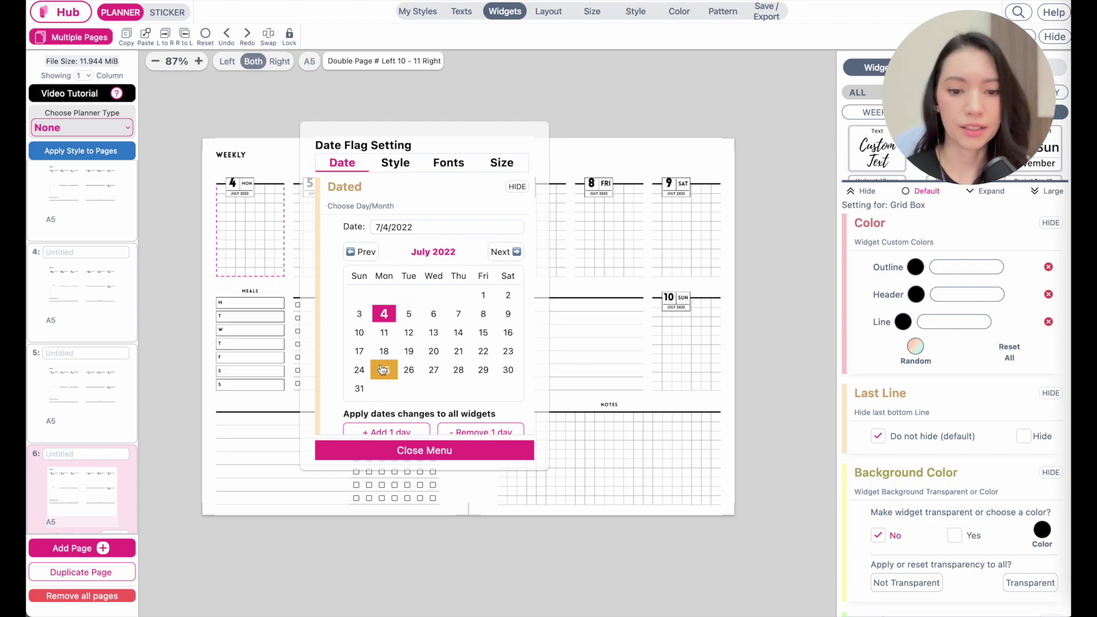
{"action": "scroll", "coordinate": [399, 318], "scroll_direction": "down", "scroll_amount": 3}
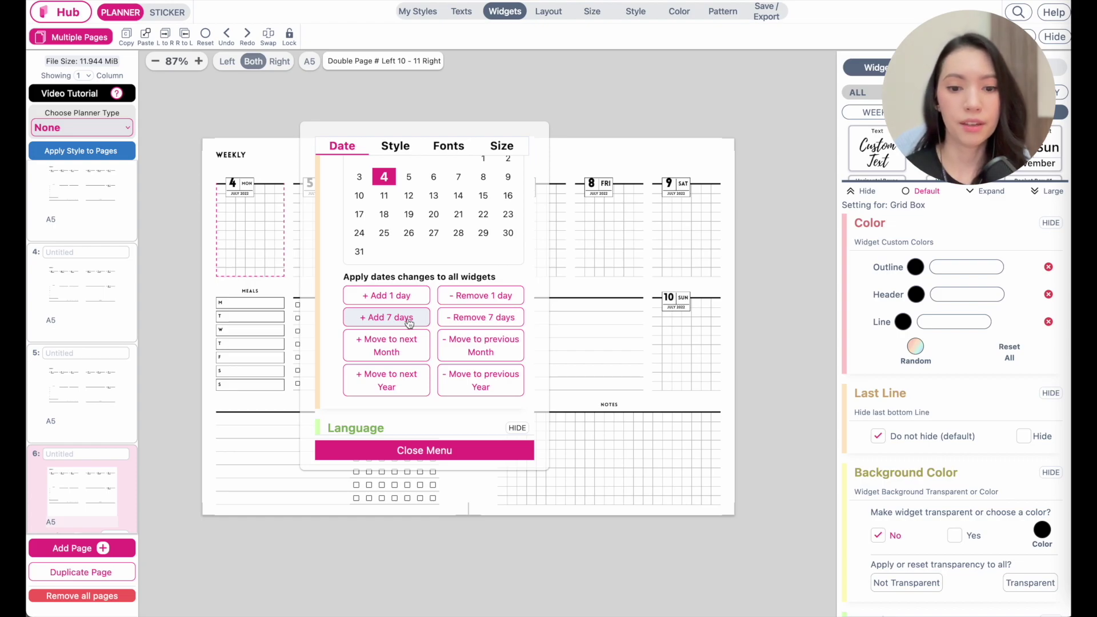
{"action": "left_click", "coordinate": [409, 318]}
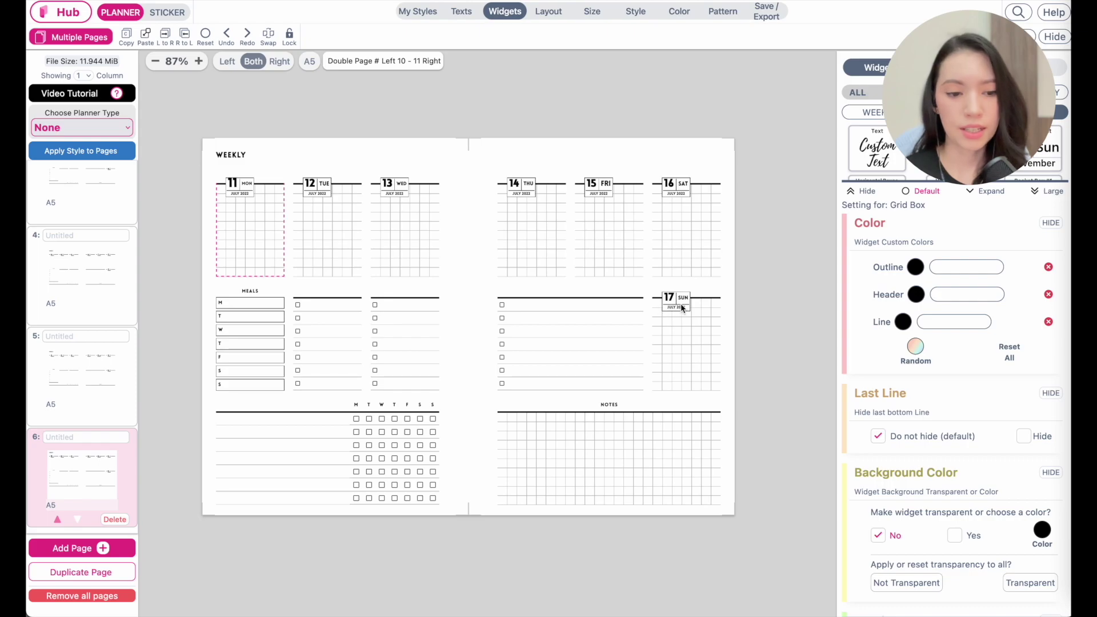
Step: Duplicate the sixth page and add 7 days to all widget dates on the new seventh page
{"action": "scroll", "coordinate": [54, 454], "scroll_direction": "down", "scroll_amount": 2}
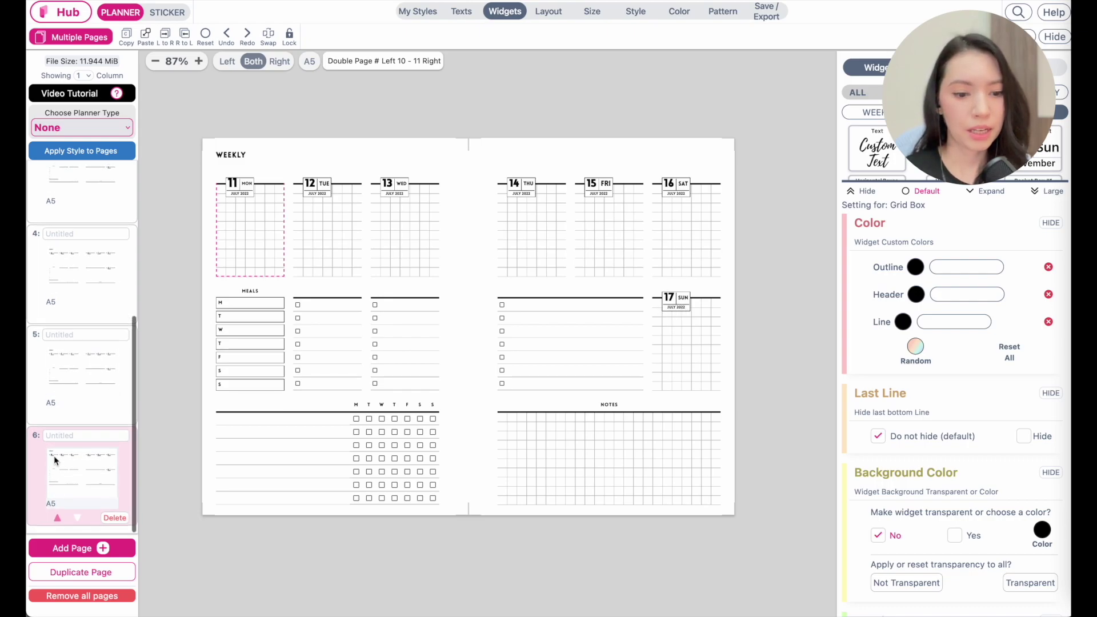
{"action": "left_click", "coordinate": [81, 572]}
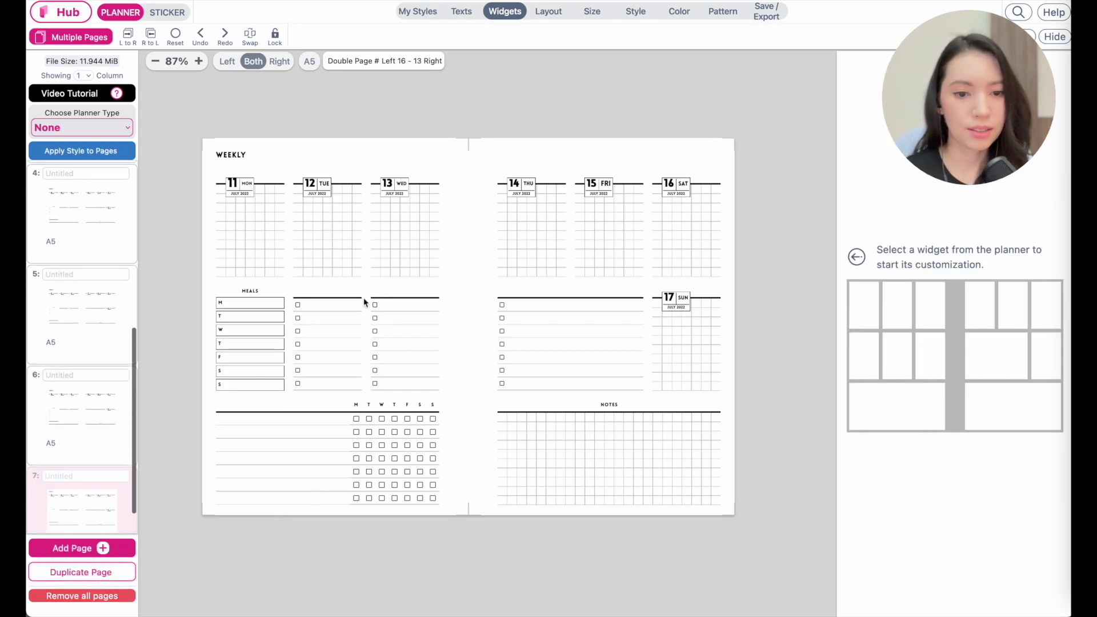
{"action": "left_click", "coordinate": [245, 196]}
{"action": "scroll", "coordinate": [400, 343], "scroll_direction": "down", "scroll_amount": 3}
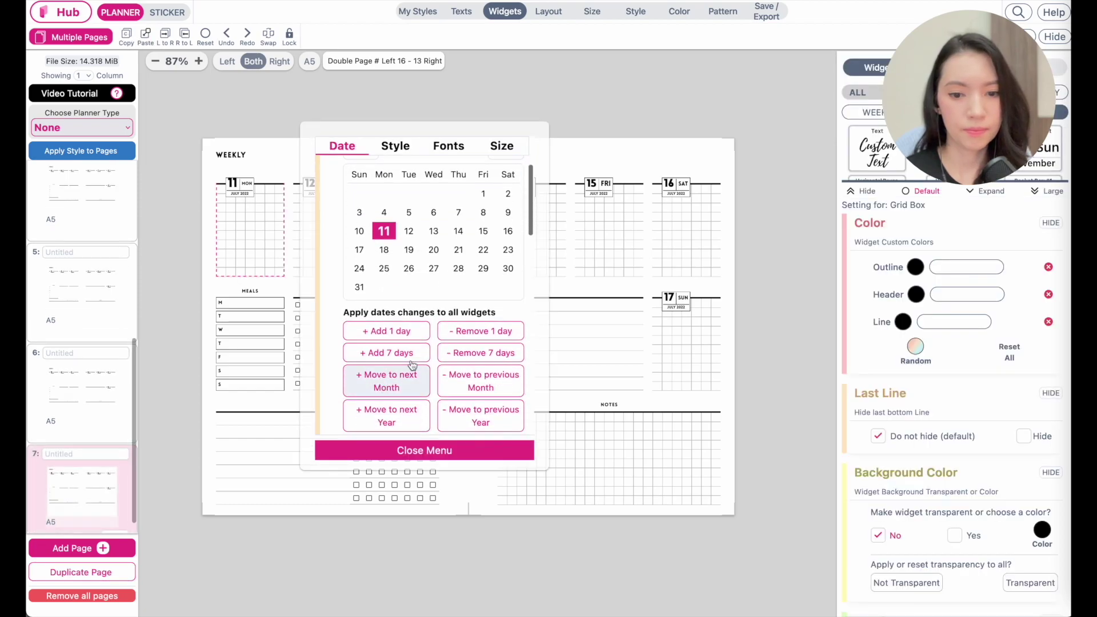
{"action": "left_click", "coordinate": [409, 354]}
{"action": "left_click", "coordinate": [360, 452]}
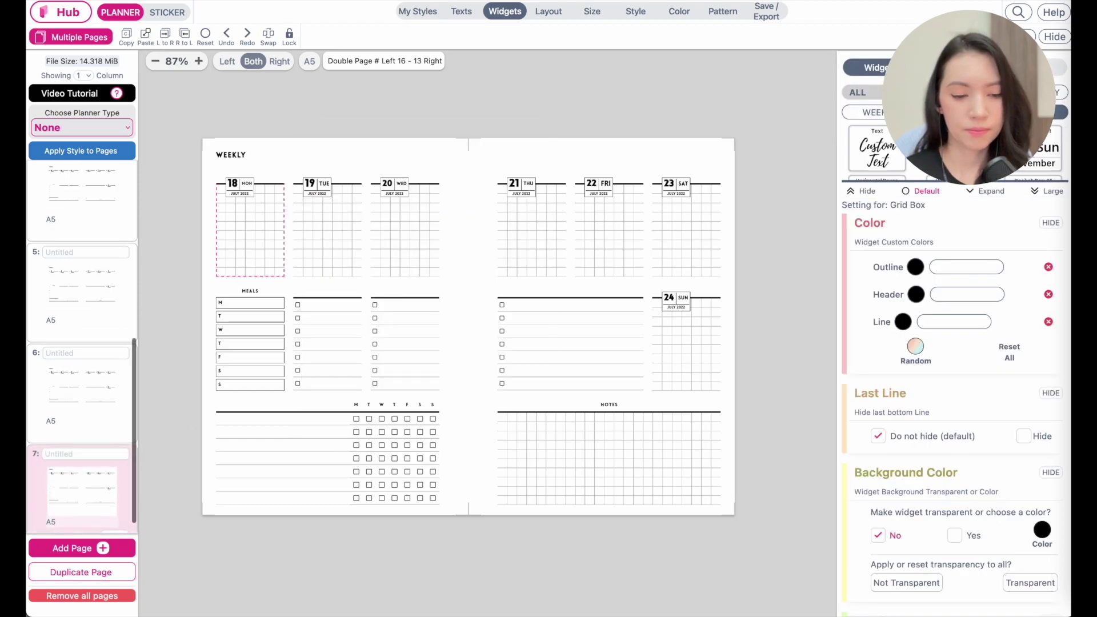
Step: Duplicate the seventh page and add 7 days to all widget dates on the new eighth page
{"action": "left_click", "coordinate": [76, 572]}
{"action": "left_click", "coordinate": [240, 192]}
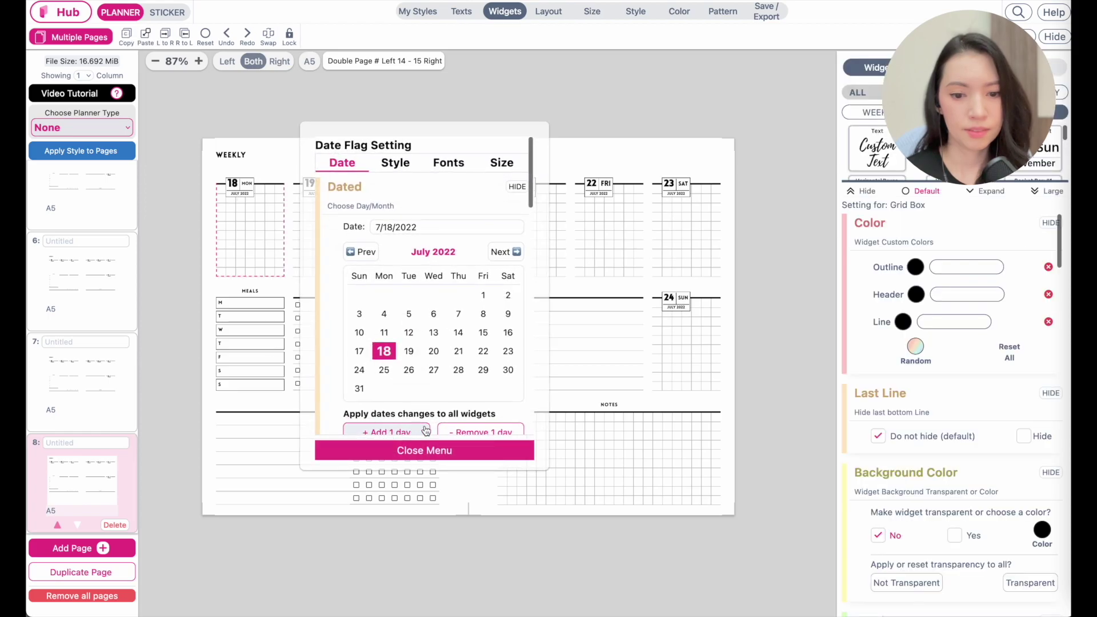
{"action": "scroll", "coordinate": [428, 412], "scroll_direction": "down", "scroll_amount": 3}
{"action": "left_click", "coordinate": [386, 362]}
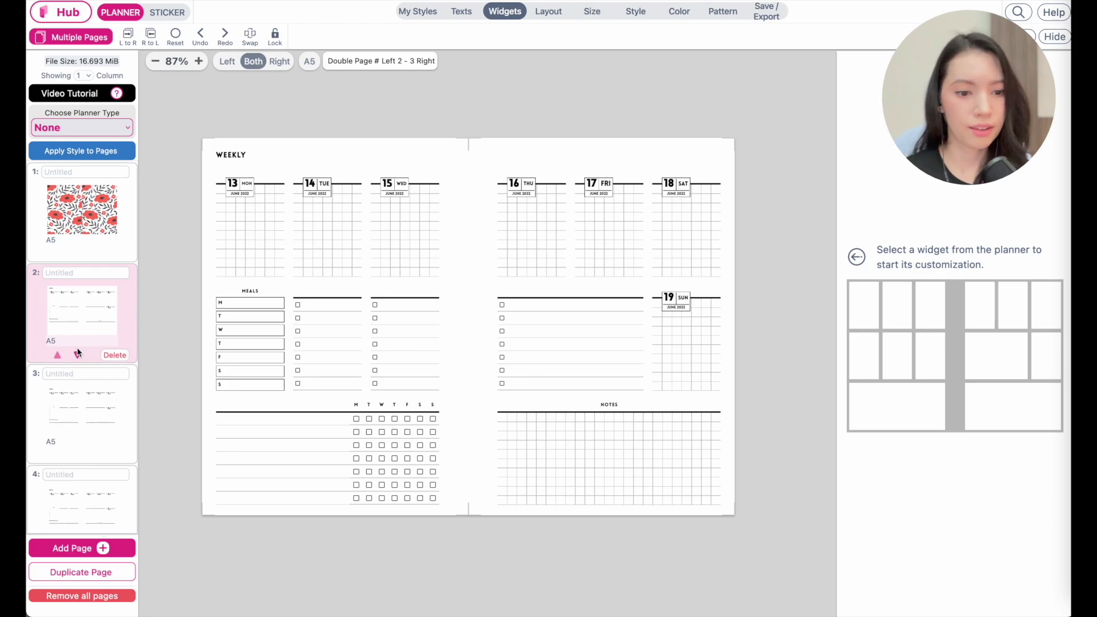
Step: Return to the eighth page and set up a PDF export of all pages for printing on A4 paper
{"action": "scroll", "coordinate": [38, 425], "scroll_direction": "down", "scroll_amount": 7}
{"action": "left_click", "coordinate": [58, 486]}
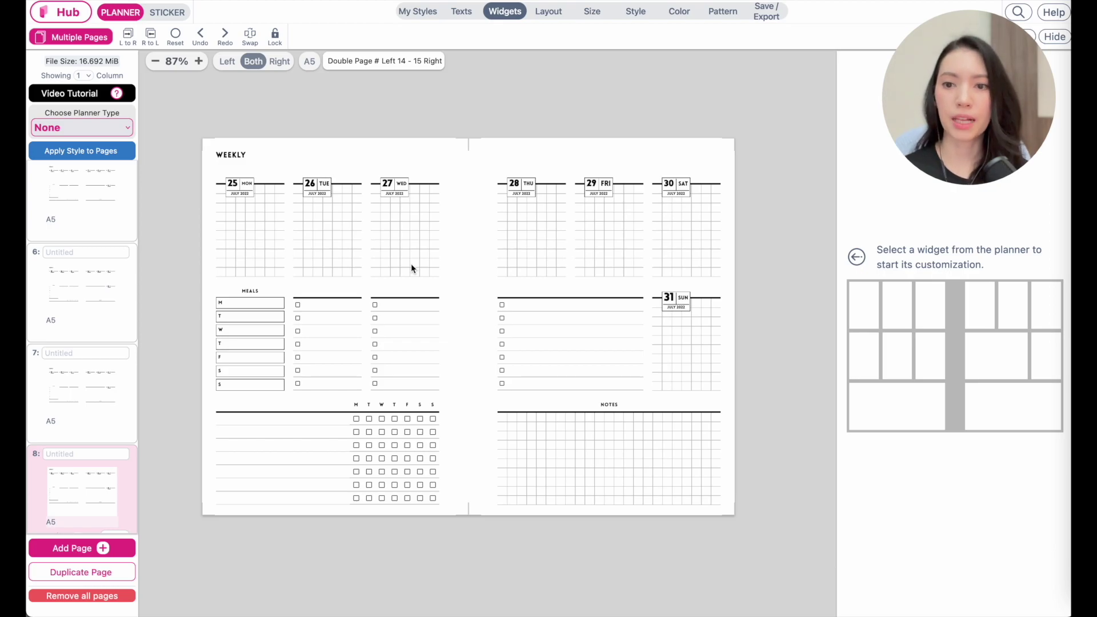
{"action": "left_click", "coordinate": [766, 12]}
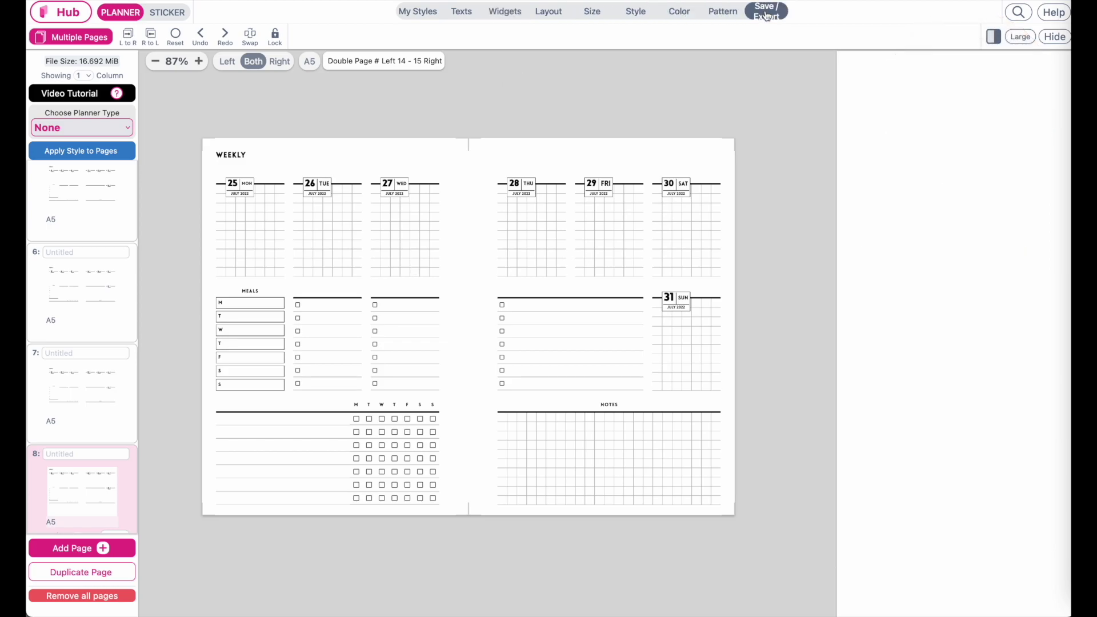
{"action": "left_click", "coordinate": [1043, 96]}
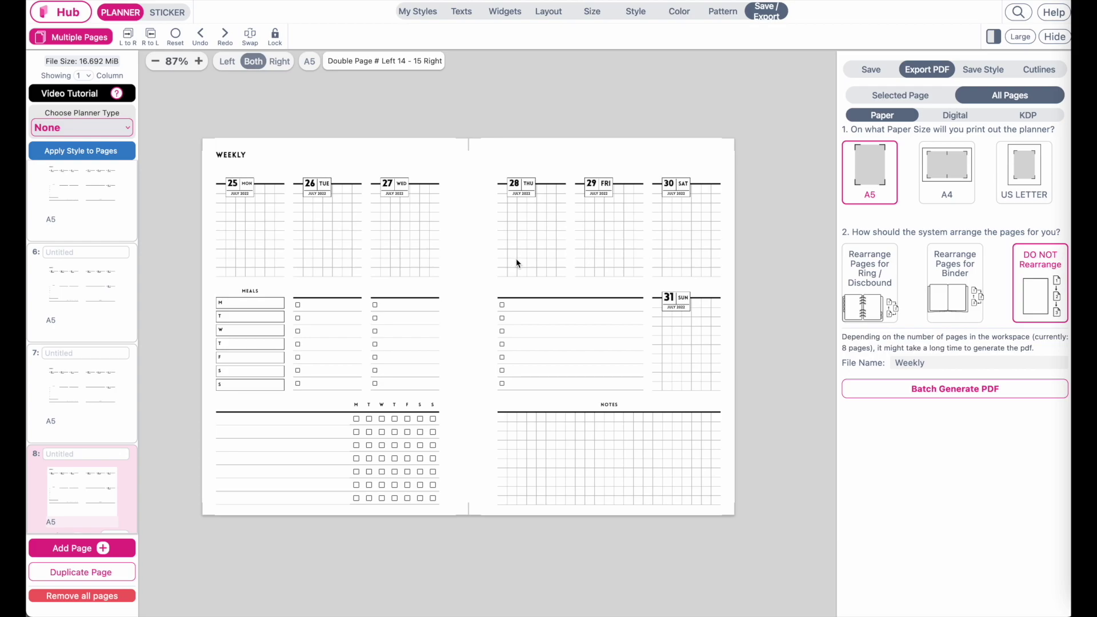
{"action": "left_click", "coordinate": [949, 165]}
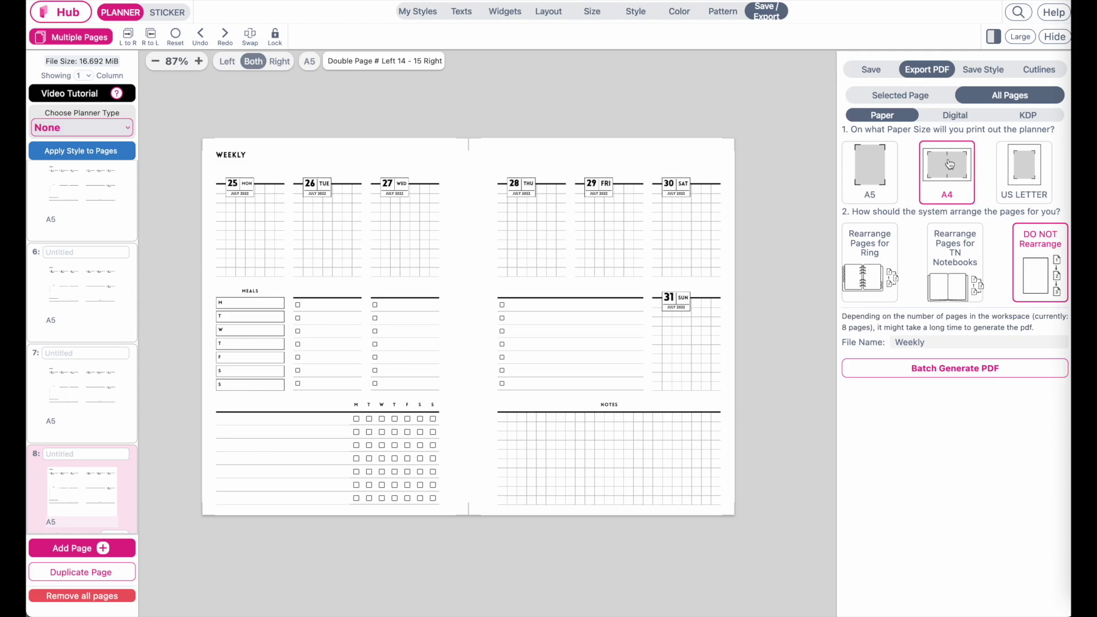
{"action": "left_click", "coordinate": [1042, 173]}
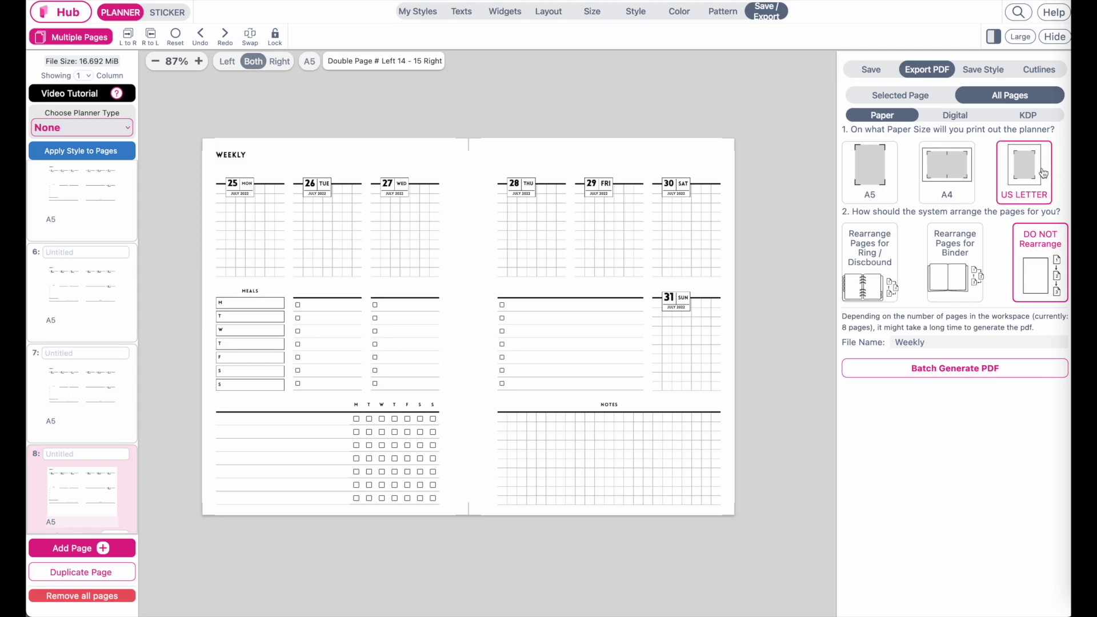
{"action": "left_click", "coordinate": [957, 186]}
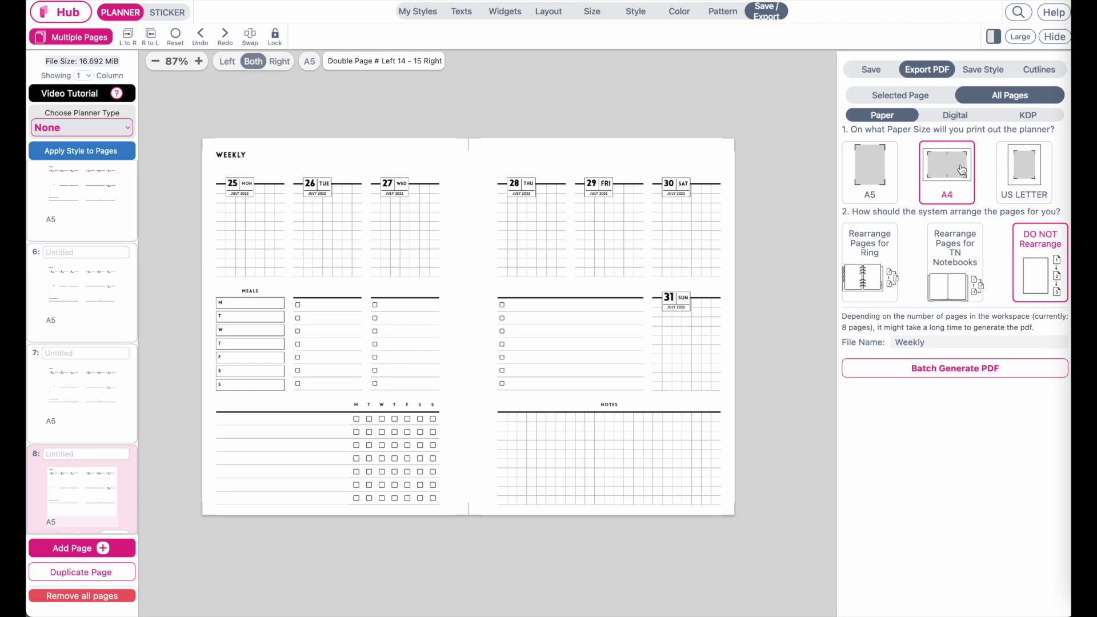
Step: Set the page arrangement to Rearrange Pages for Ring, and batch generate and open the PDF
{"action": "left_click", "coordinate": [876, 253]}
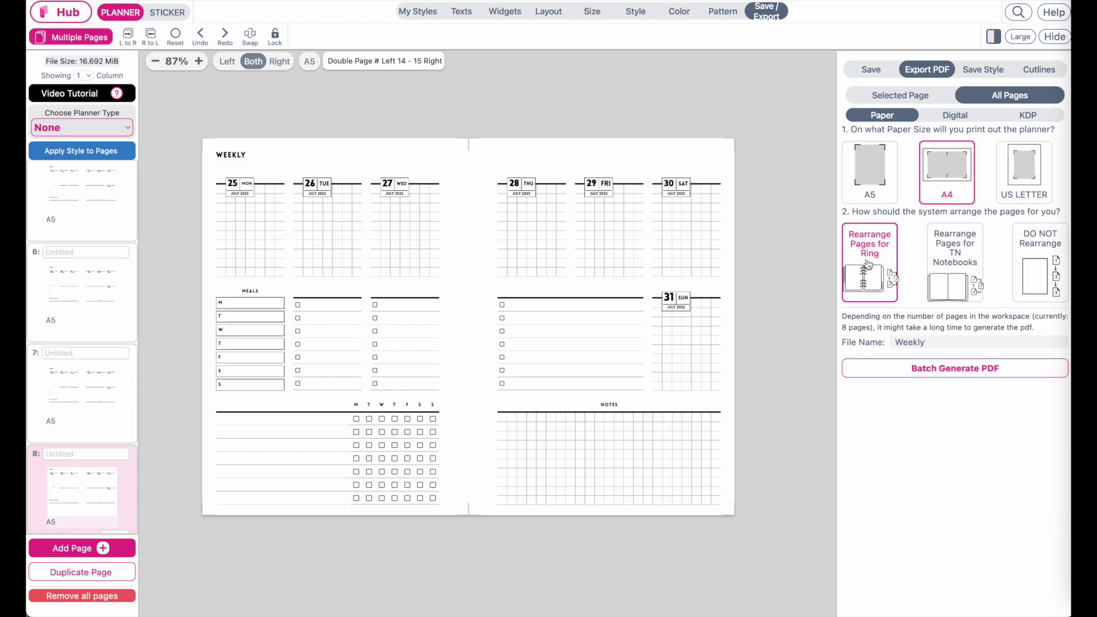
{"action": "left_click", "coordinate": [966, 269]}
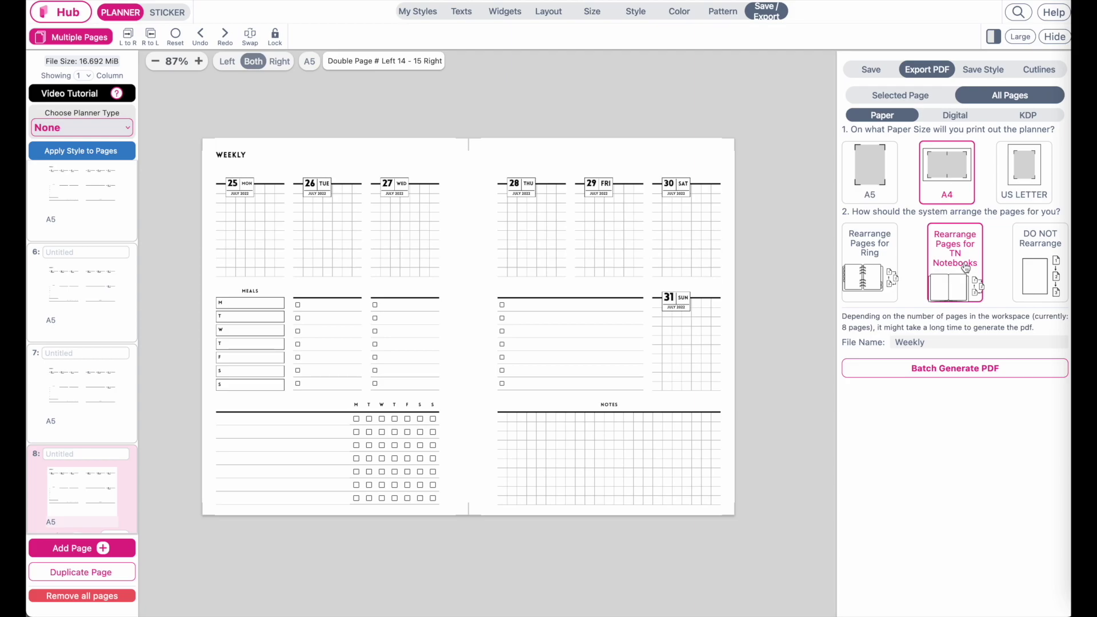
{"action": "left_click", "coordinate": [877, 264]}
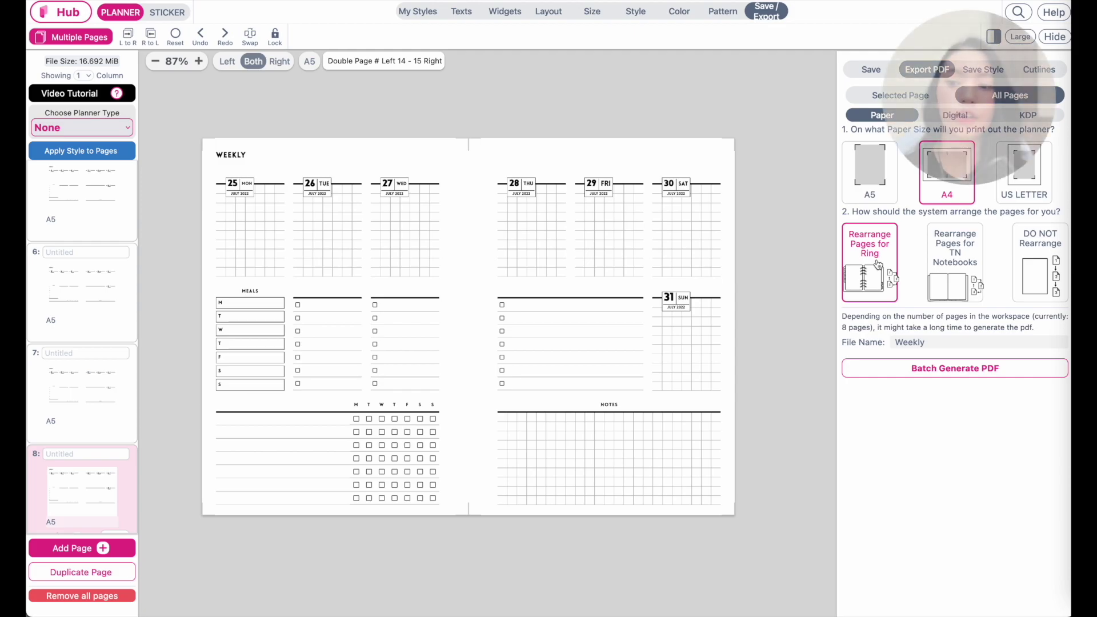
{"action": "left_click", "coordinate": [1042, 265]}
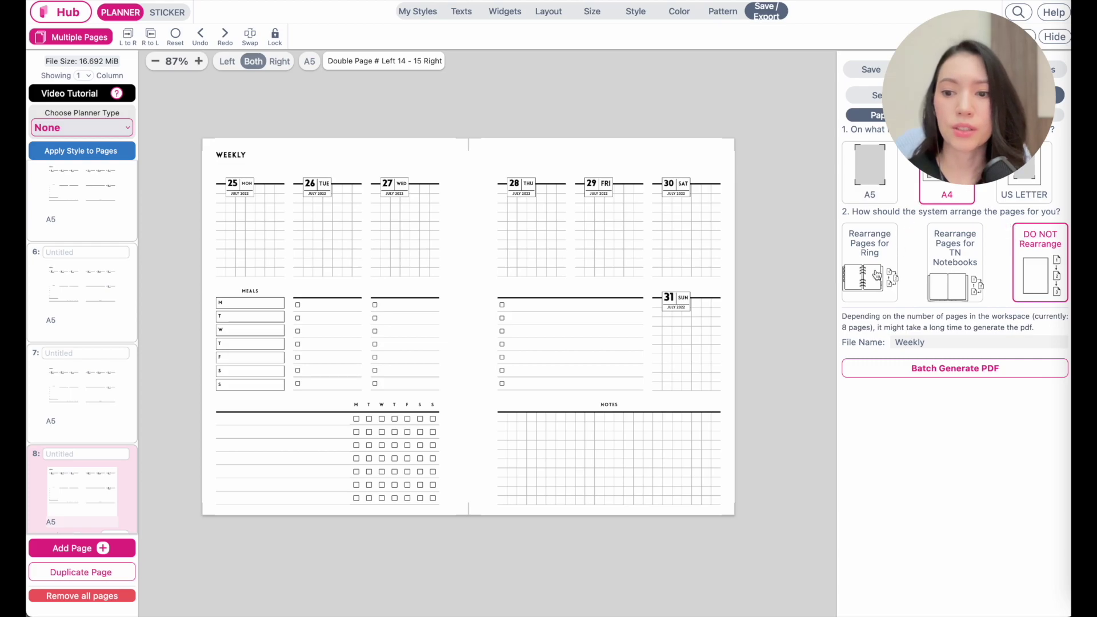
{"action": "left_click", "coordinate": [876, 275]}
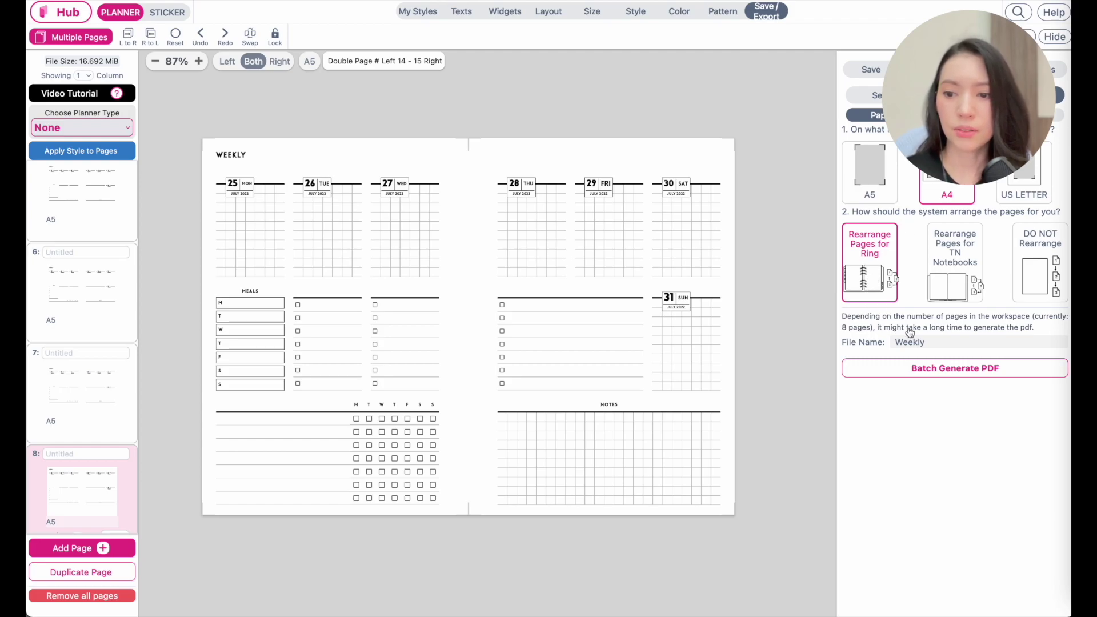
{"action": "left_click", "coordinate": [983, 372]}
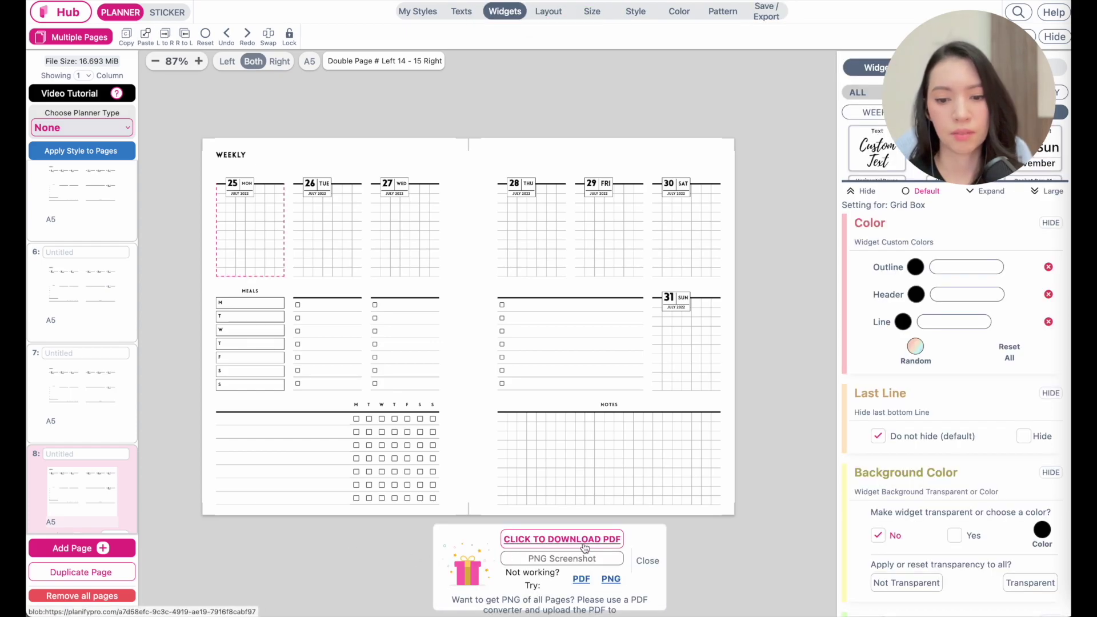
{"action": "left_click", "coordinate": [585, 547]}
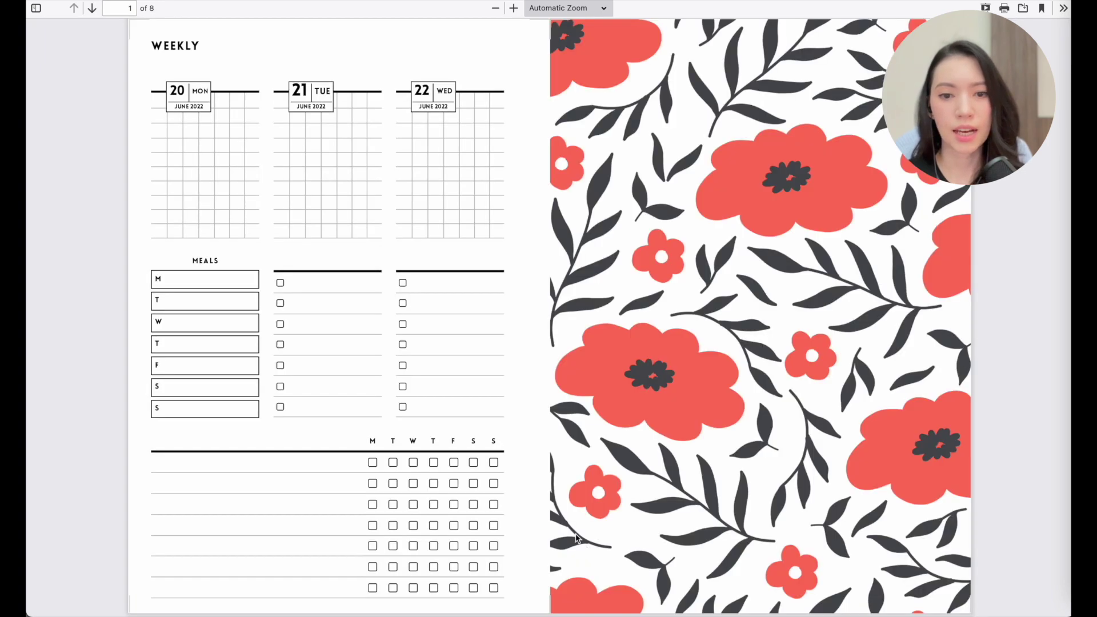
Step: Examine the exported PDF's pages to check how the weekly dates and patterned pages are ordered for double-sided printing
{"action": "key", "text": "ctrl+minus"}
{"action": "scroll", "coordinate": [575, 537], "scroll_direction": "down", "scroll_amount": 3}
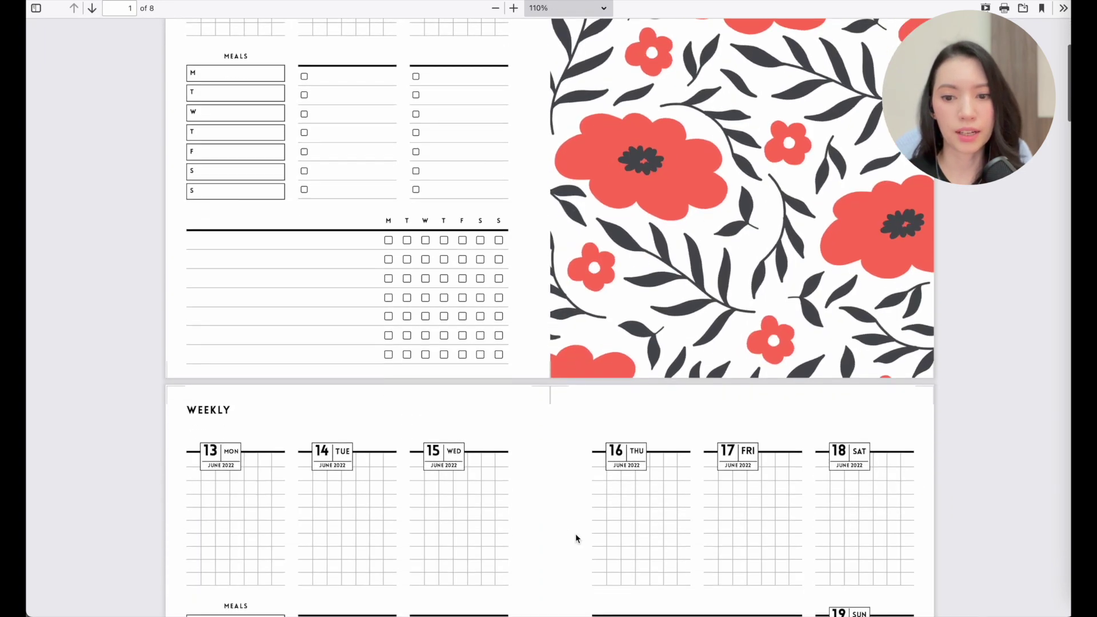
{"action": "scroll", "coordinate": [575, 537], "scroll_direction": "down", "scroll_amount": 20}
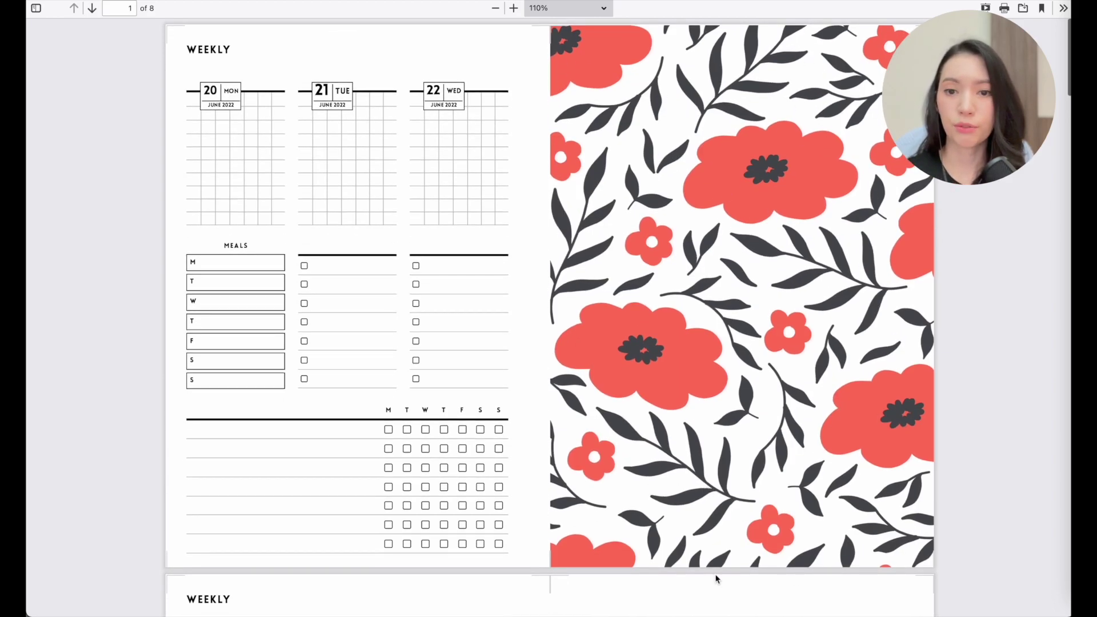
{"action": "scroll", "coordinate": [738, 363], "scroll_direction": "down", "scroll_amount": 20}
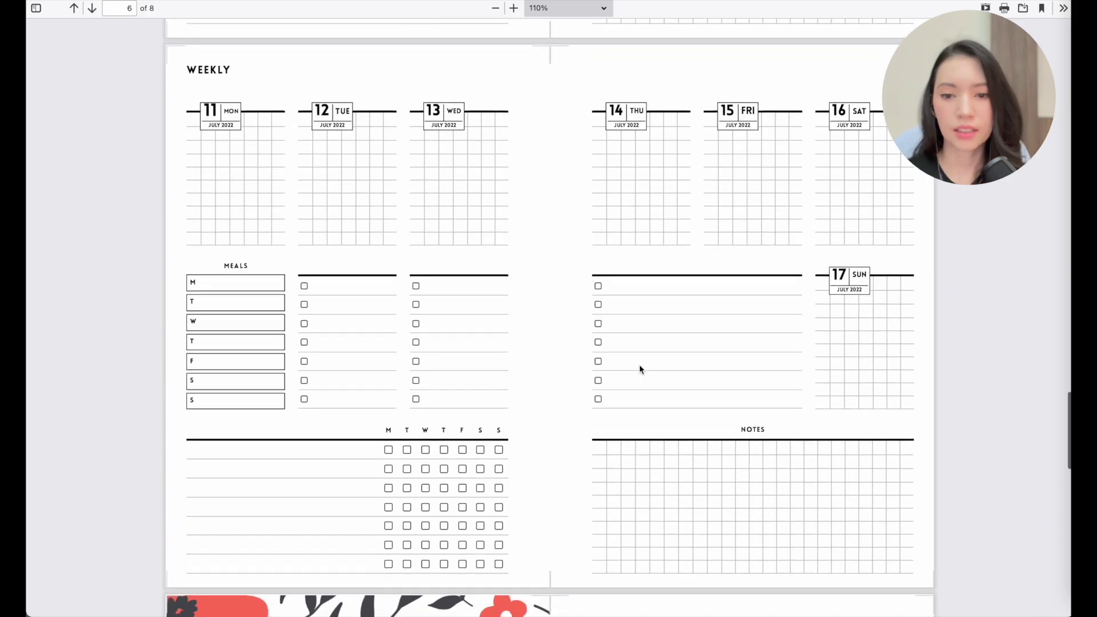
{"action": "scroll", "coordinate": [639, 368], "scroll_direction": "down", "scroll_amount": 7}
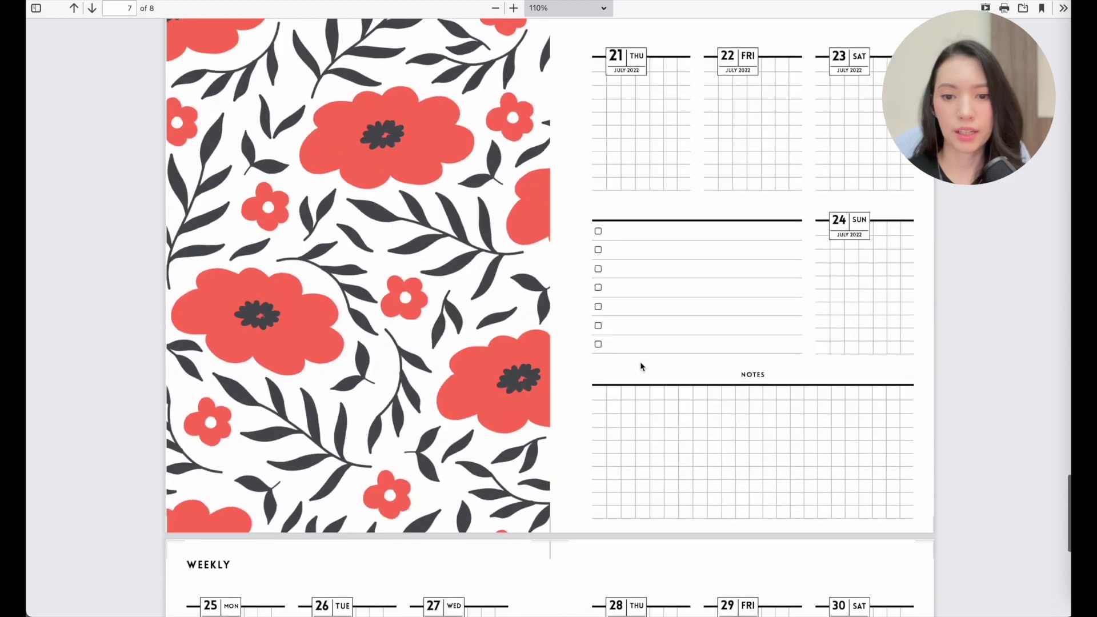
{"action": "scroll", "coordinate": [343, 462], "scroll_direction": "up", "scroll_amount": 15}
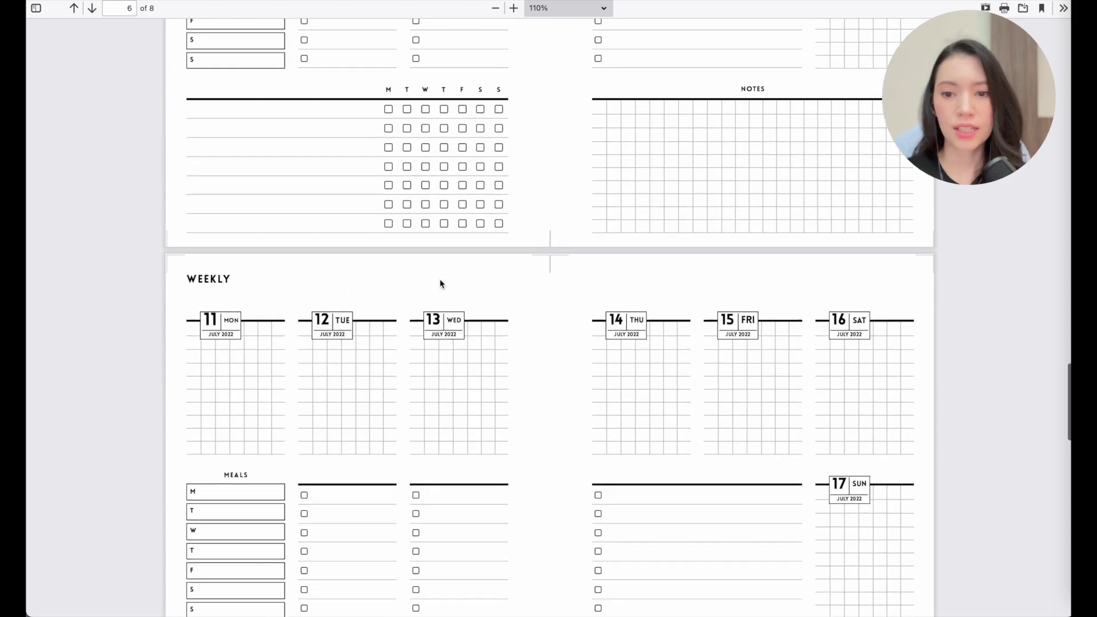
{"action": "scroll", "coordinate": [706, 448], "scroll_direction": "up", "scroll_amount": 10}
{"action": "scroll", "coordinate": [706, 448], "scroll_direction": "down", "scroll_amount": 4}
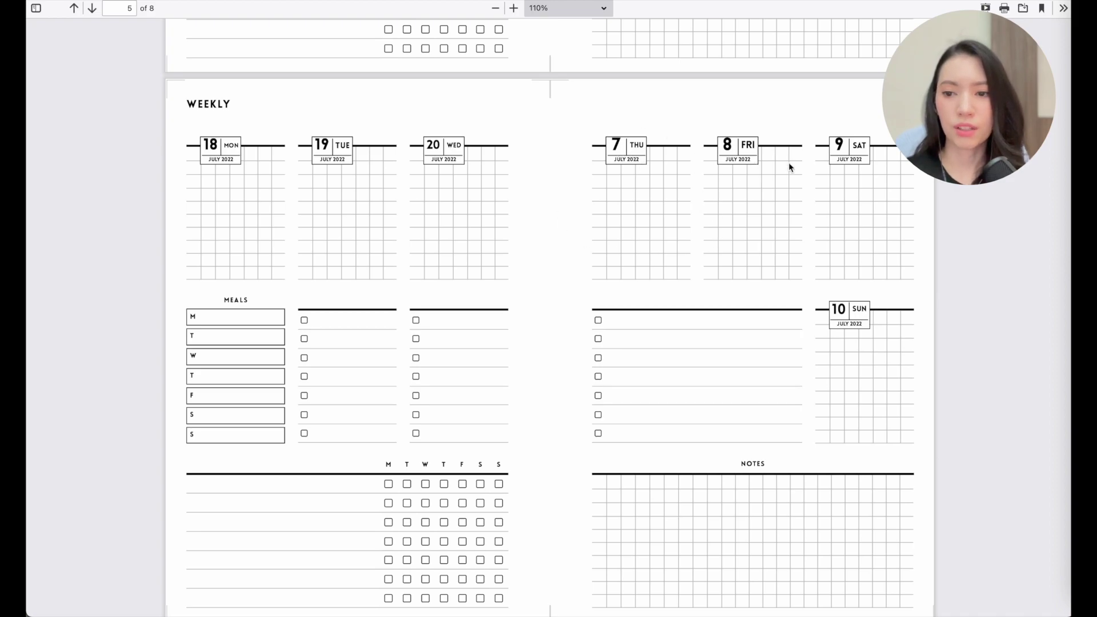
{"action": "scroll", "coordinate": [632, 333], "scroll_direction": "up", "scroll_amount": 12}
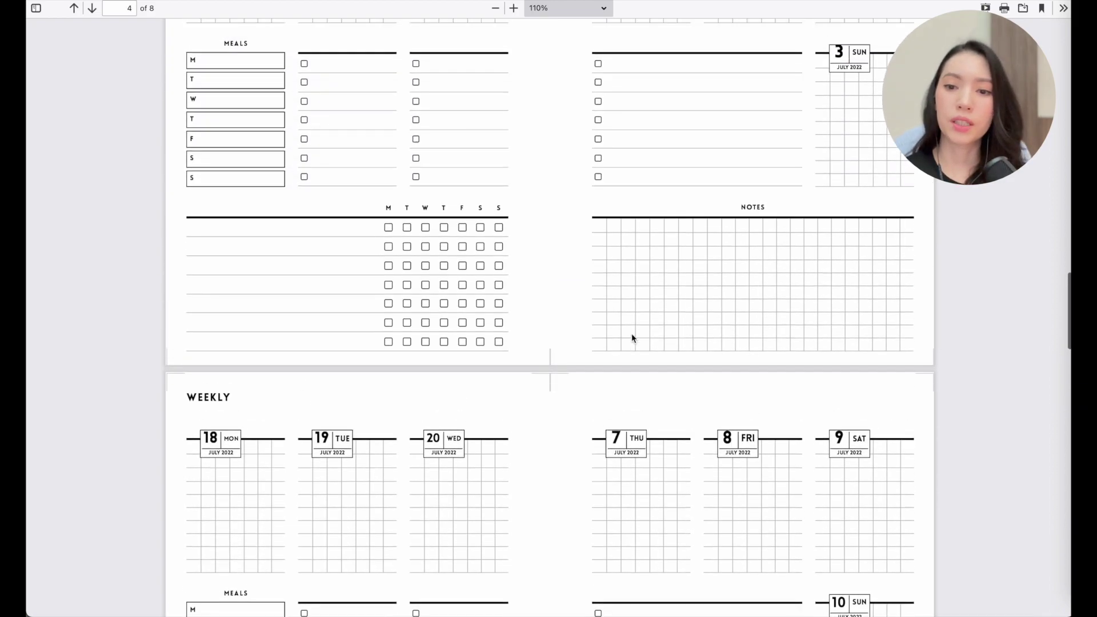
{"action": "scroll", "coordinate": [632, 338], "scroll_direction": "down", "scroll_amount": 1}
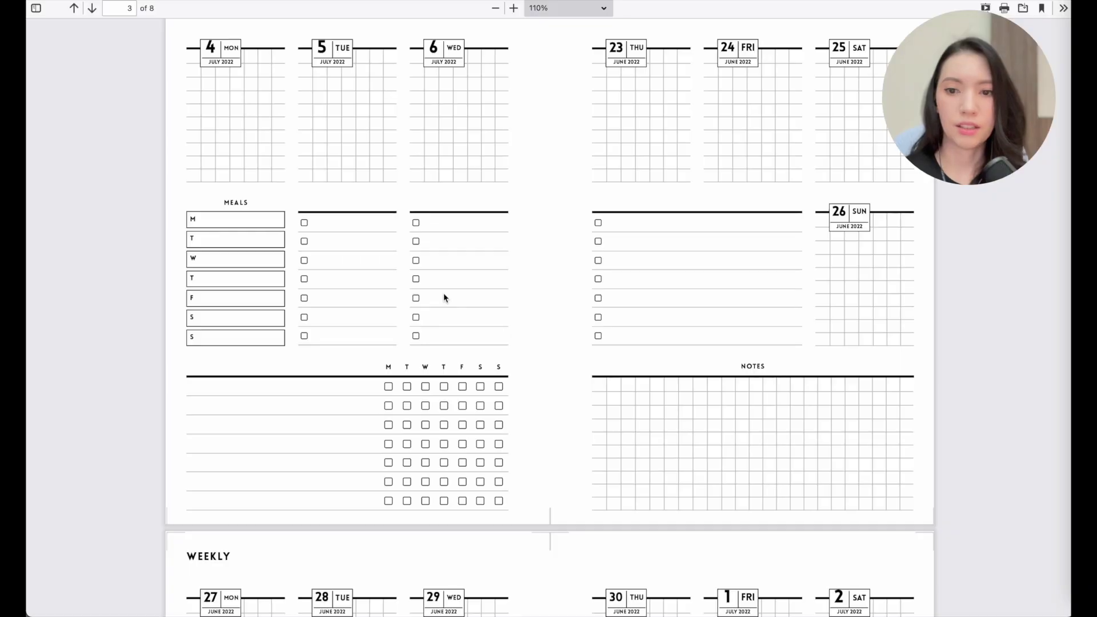
{"action": "scroll", "coordinate": [444, 297], "scroll_direction": "up", "scroll_amount": 10}
{"action": "scroll", "coordinate": [444, 298], "scroll_direction": "down", "scroll_amount": 2}
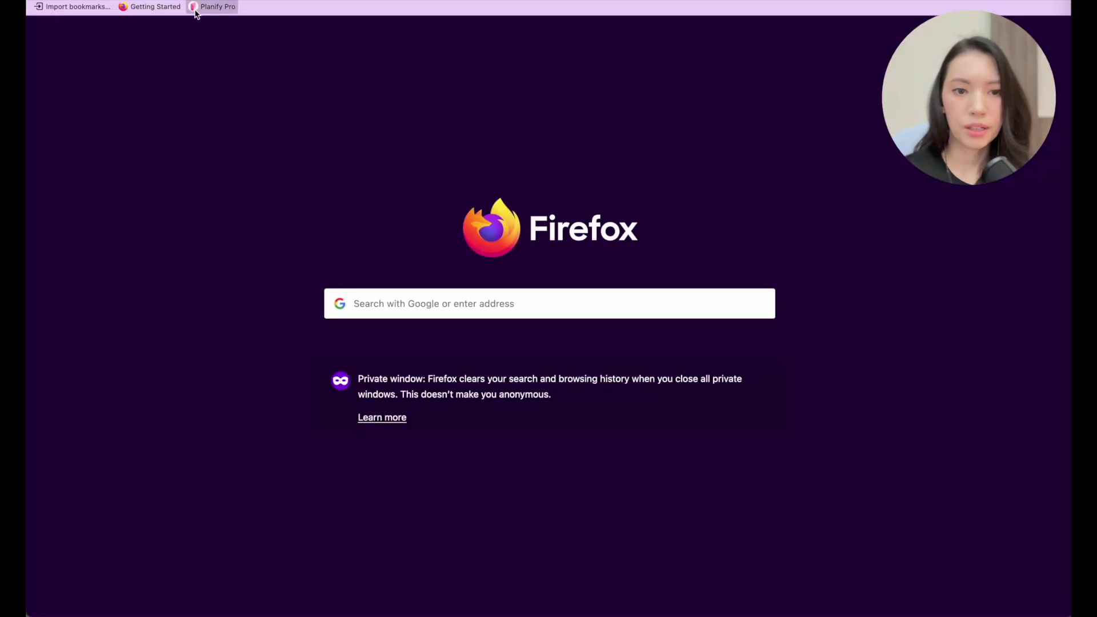
Step: Open Planify Pro's starter templates and apply the Daily Planner design with Goals, Get Done and Schedule sections
{"action": "left_click", "coordinate": [211, 8]}
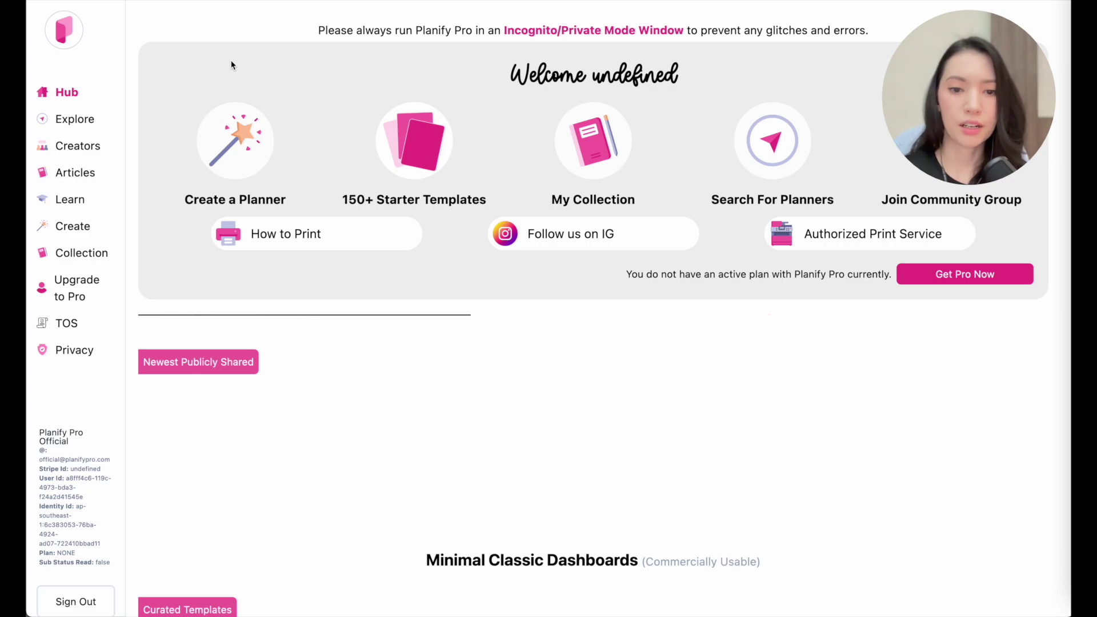
{"action": "left_click", "coordinate": [409, 169]}
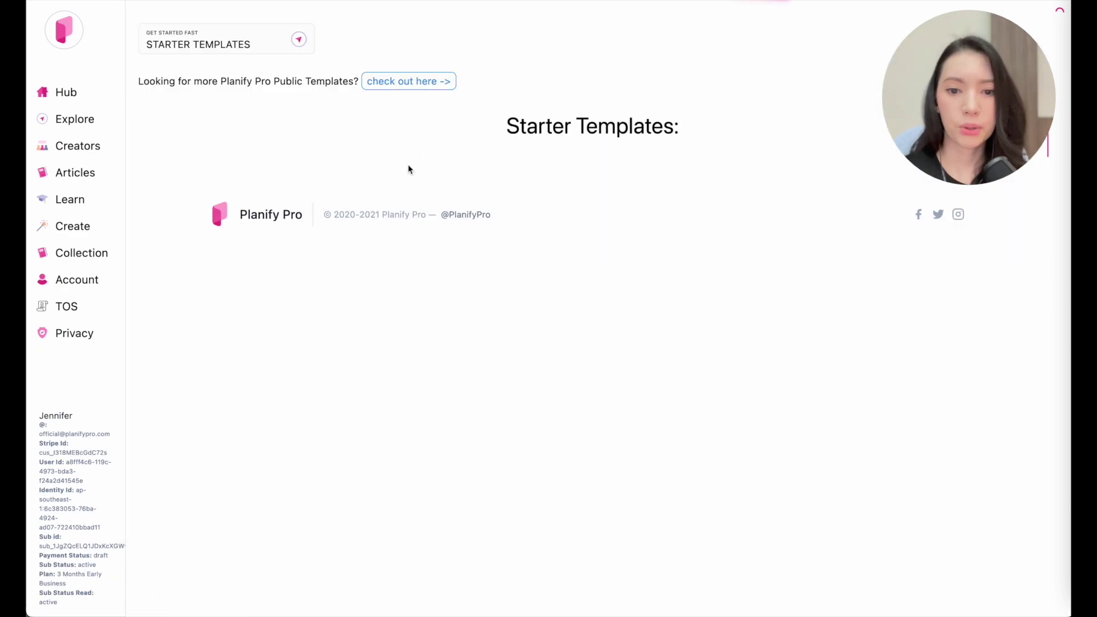
{"action": "scroll", "coordinate": [453, 406], "scroll_direction": "down", "scroll_amount": 10}
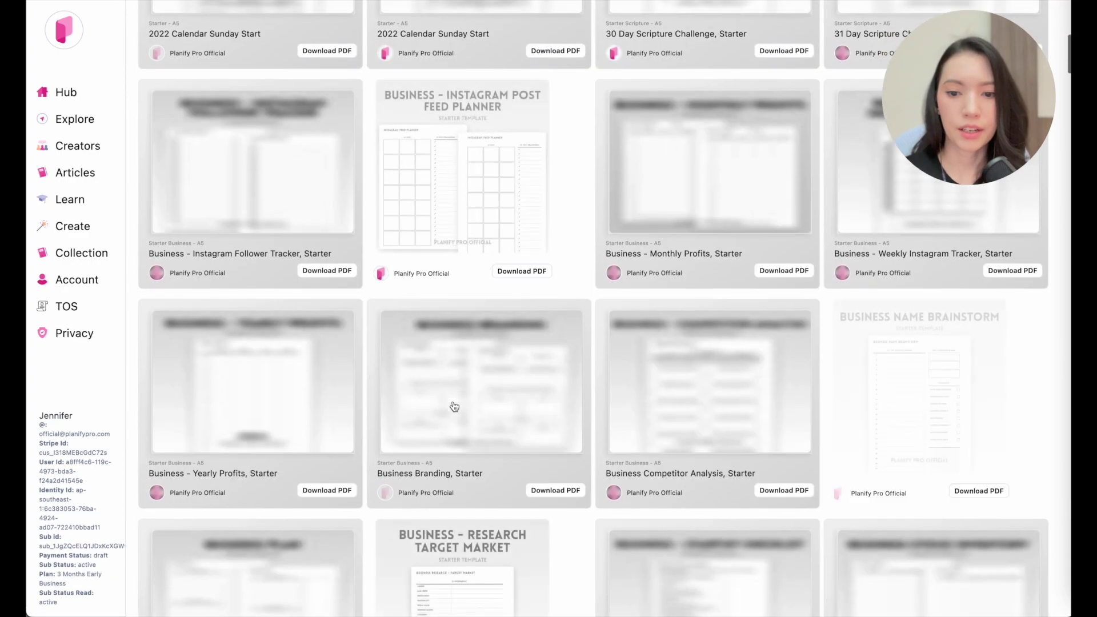
{"action": "scroll", "coordinate": [454, 406], "scroll_direction": "down", "scroll_amount": 8}
{"action": "scroll", "coordinate": [609, 358], "scroll_direction": "down", "scroll_amount": 3}
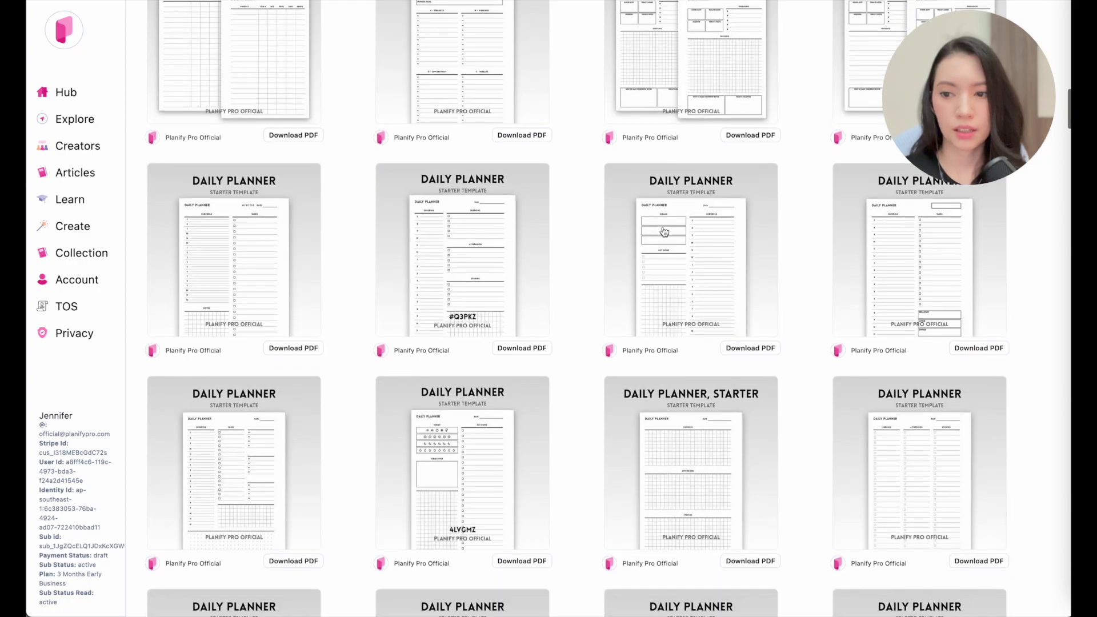
{"action": "left_click", "coordinate": [691, 239]}
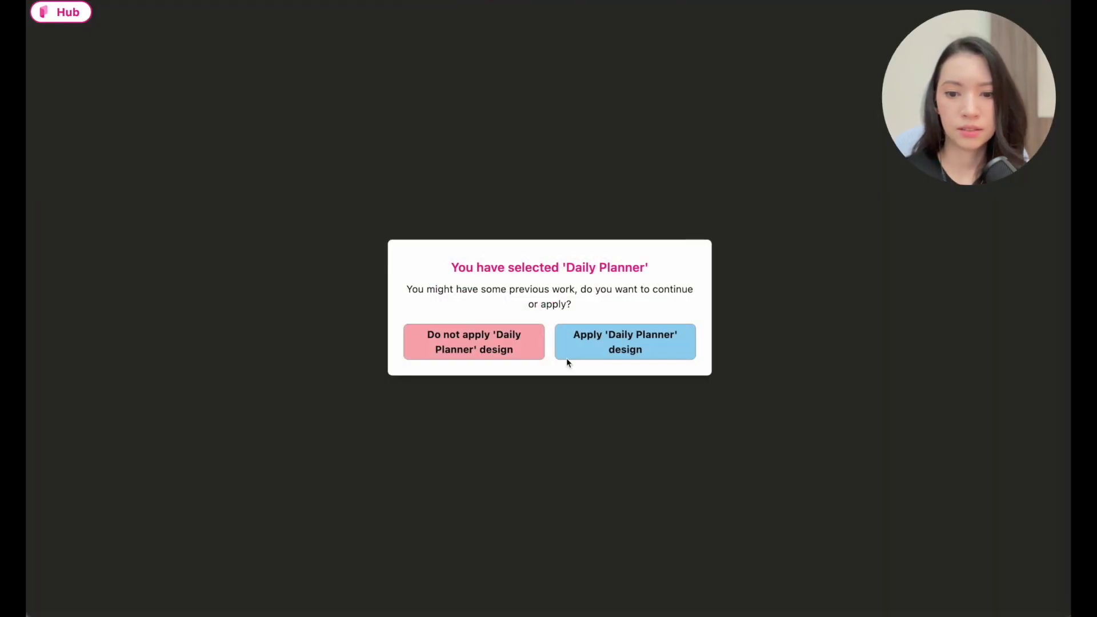
{"action": "left_click", "coordinate": [567, 356]}
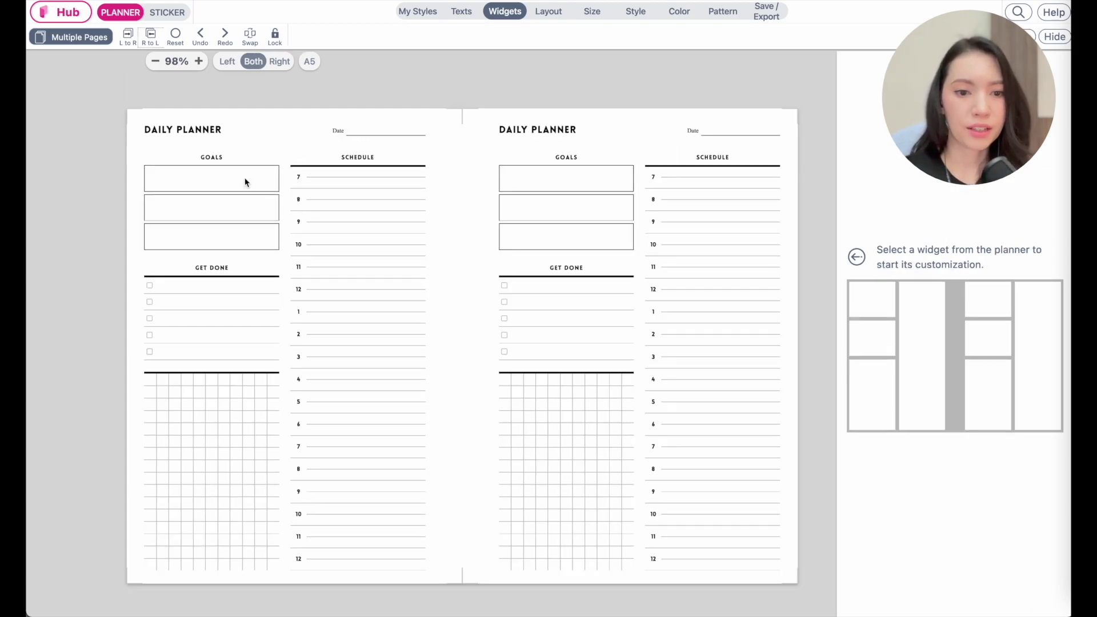
Step: Add a dated widget on top of the header of the first page's Schedule widget
{"action": "scroll", "coordinate": [246, 182], "scroll_direction": "up", "scroll_amount": 5}
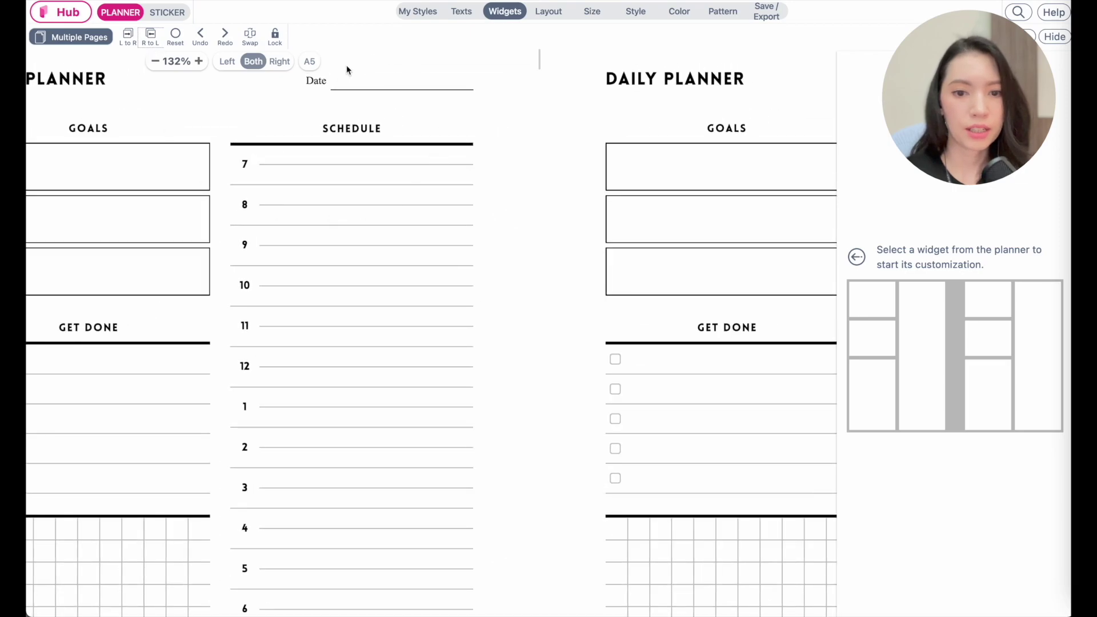
{"action": "scroll", "coordinate": [389, 173], "scroll_direction": "down", "scroll_amount": 5}
{"action": "scroll", "coordinate": [389, 173], "scroll_direction": "left", "scroll_amount": 3}
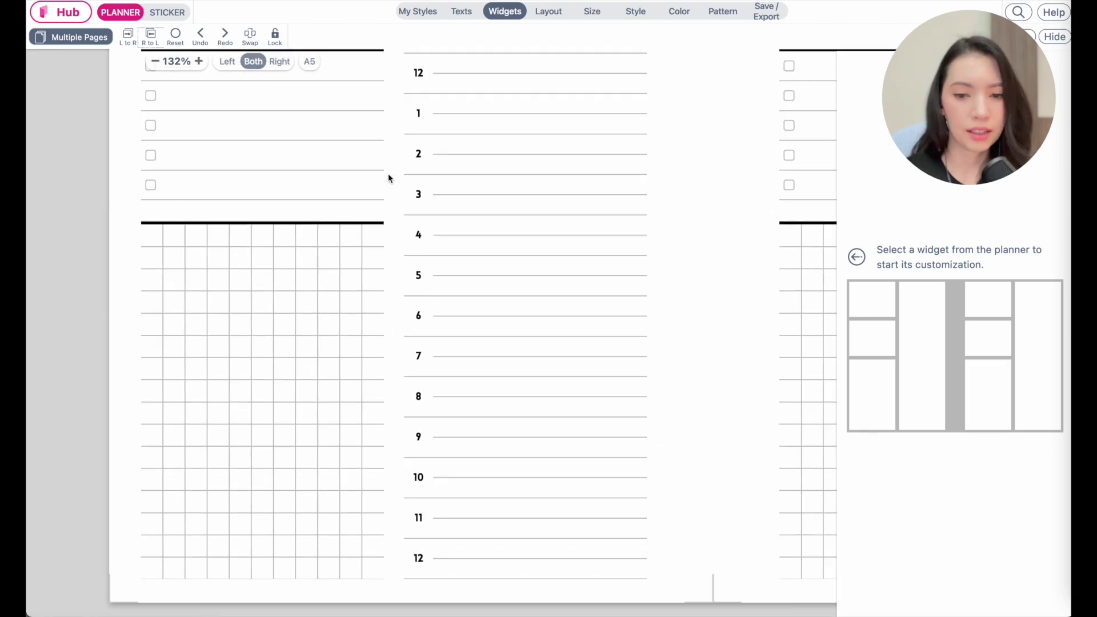
{"action": "scroll", "coordinate": [388, 177], "scroll_direction": "up", "scroll_amount": 5}
{"action": "scroll", "coordinate": [388, 177], "scroll_direction": "down", "scroll_amount": 3}
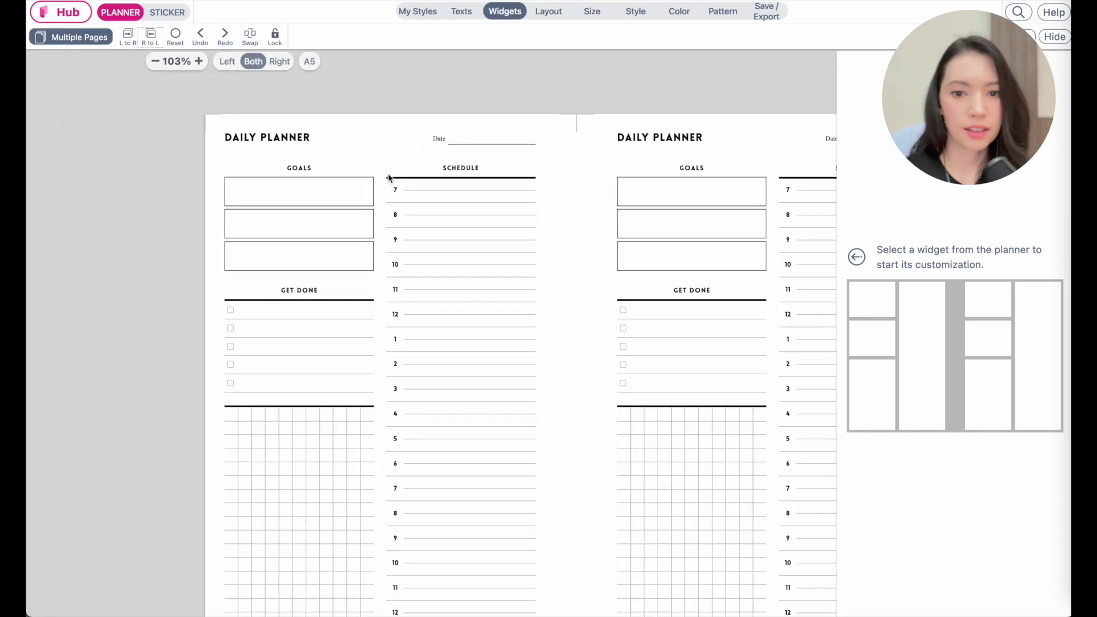
{"action": "scroll", "coordinate": [389, 177], "scroll_direction": "up", "scroll_amount": 3}
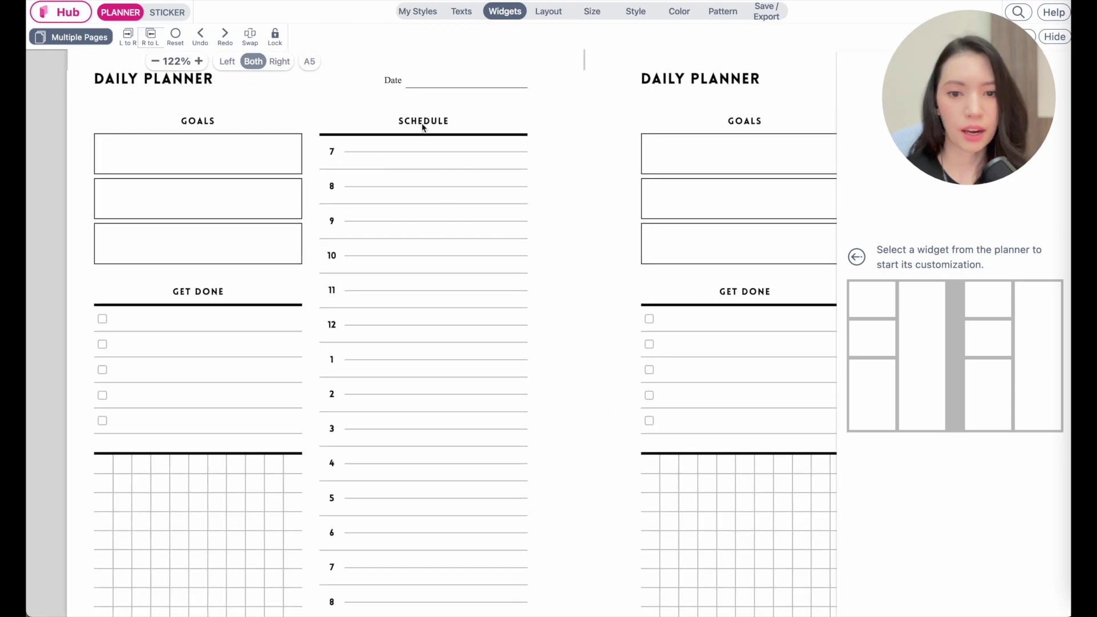
{"action": "left_click", "coordinate": [423, 126]}
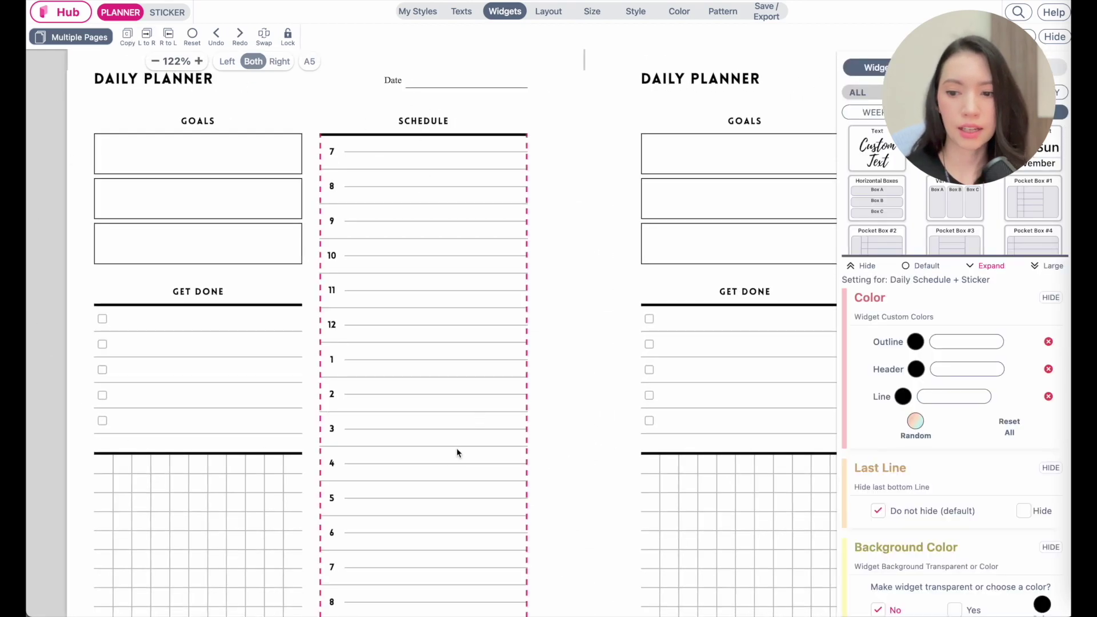
{"action": "left_click", "coordinate": [920, 266]}
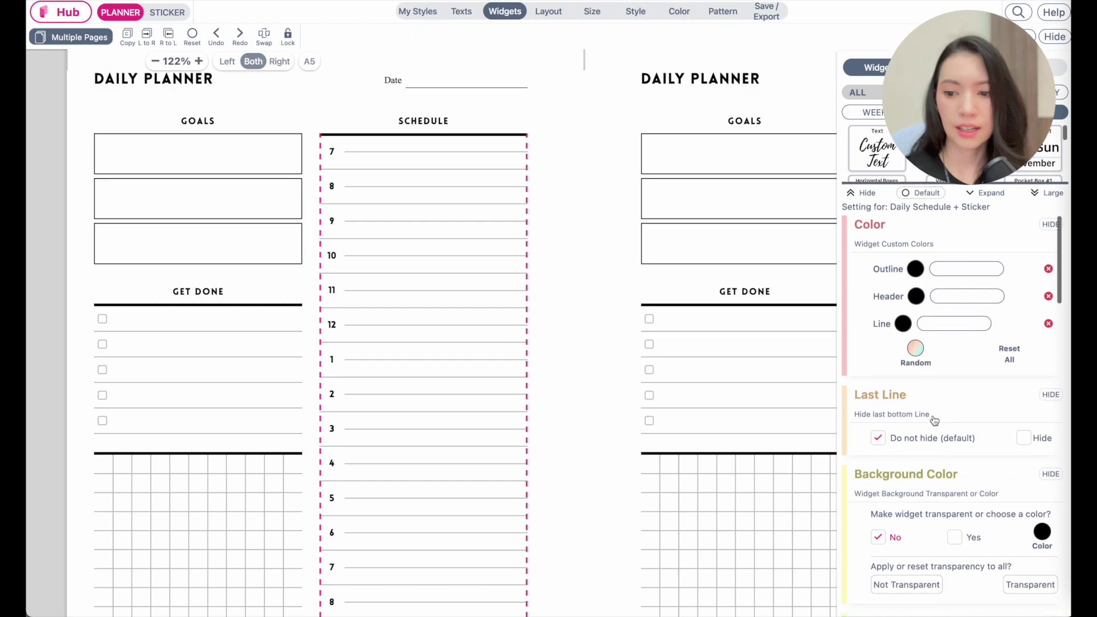
{"action": "scroll", "coordinate": [934, 421], "scroll_direction": "down", "scroll_amount": 10}
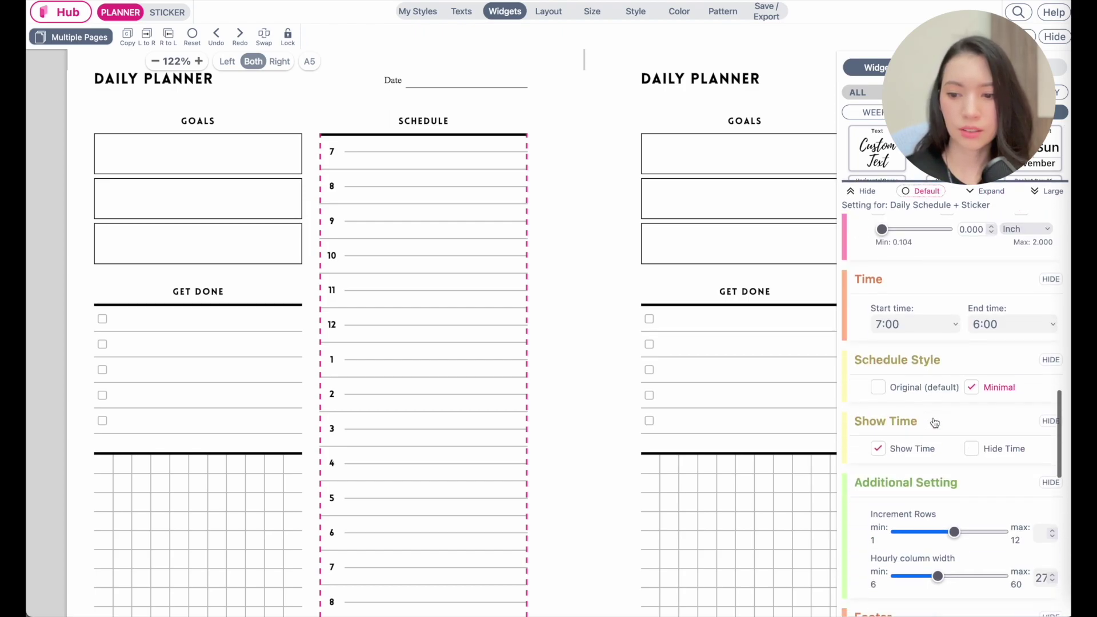
{"action": "scroll", "coordinate": [934, 422], "scroll_direction": "down", "scroll_amount": 10}
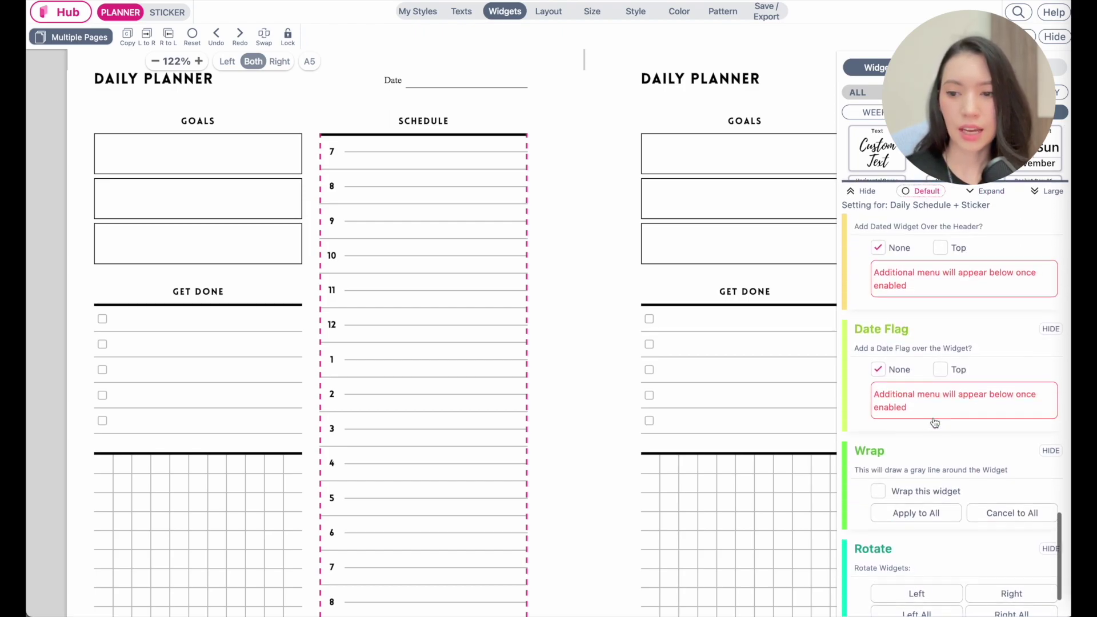
{"action": "scroll", "coordinate": [951, 371], "scroll_direction": "up", "scroll_amount": 3}
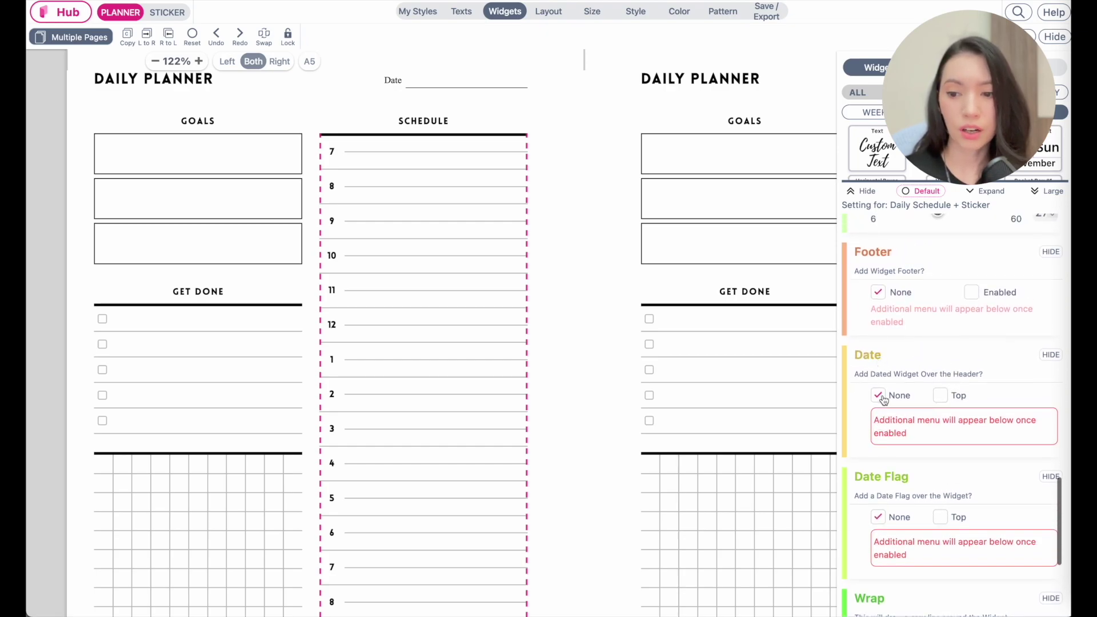
{"action": "scroll", "coordinate": [883, 399], "scroll_direction": "down", "scroll_amount": 1}
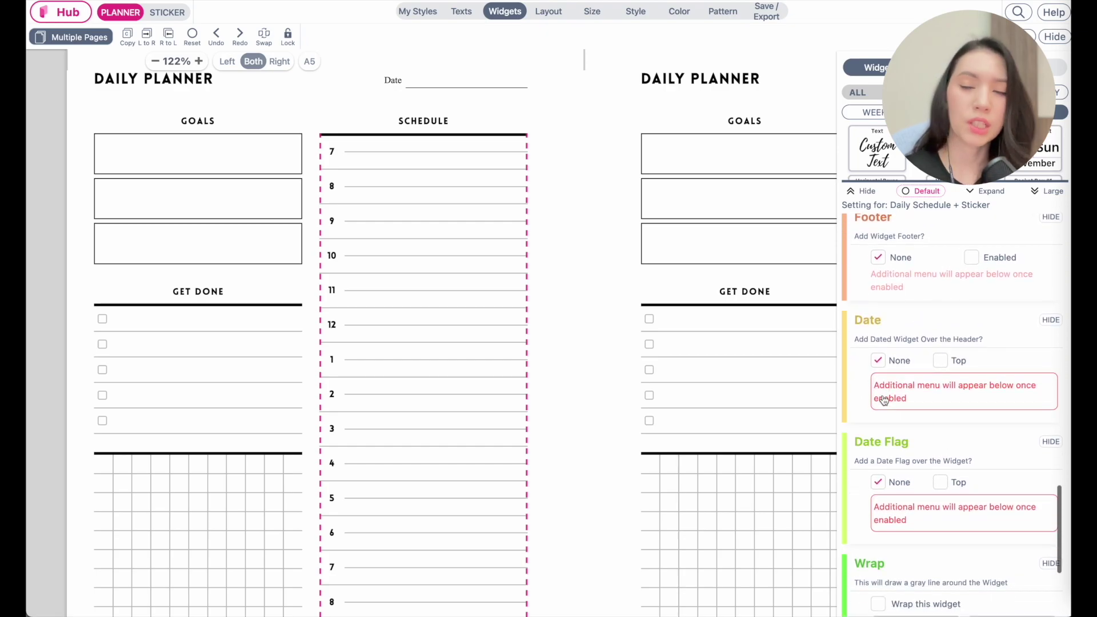
{"action": "left_click", "coordinate": [945, 364]}
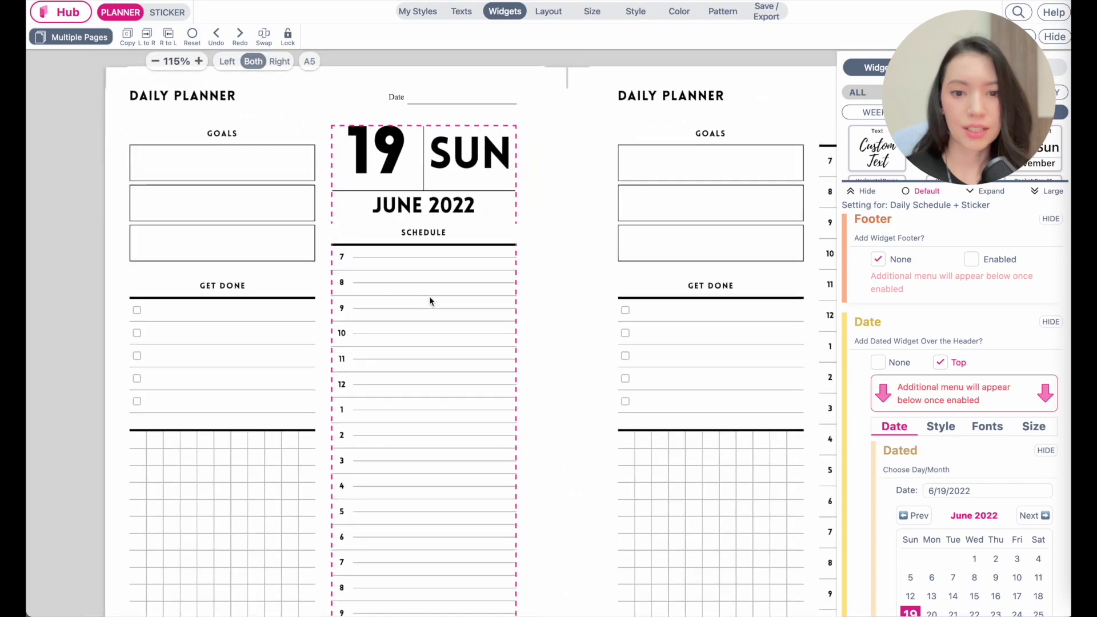
Step: Open the dated widget's detached settings beside the schedule and set its height to 0.340 inch
{"action": "left_click", "coordinate": [459, 194]}
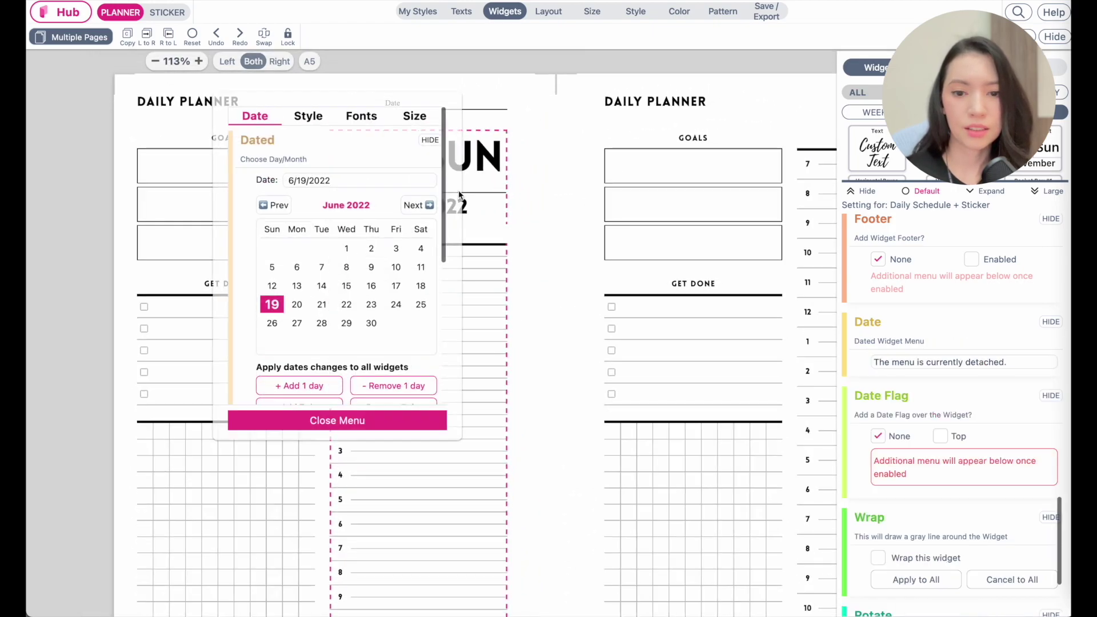
{"action": "left_click_drag", "start_coordinate": [447, 124], "coordinate": [767, 133]}
{"action": "left_click", "coordinate": [688, 127]}
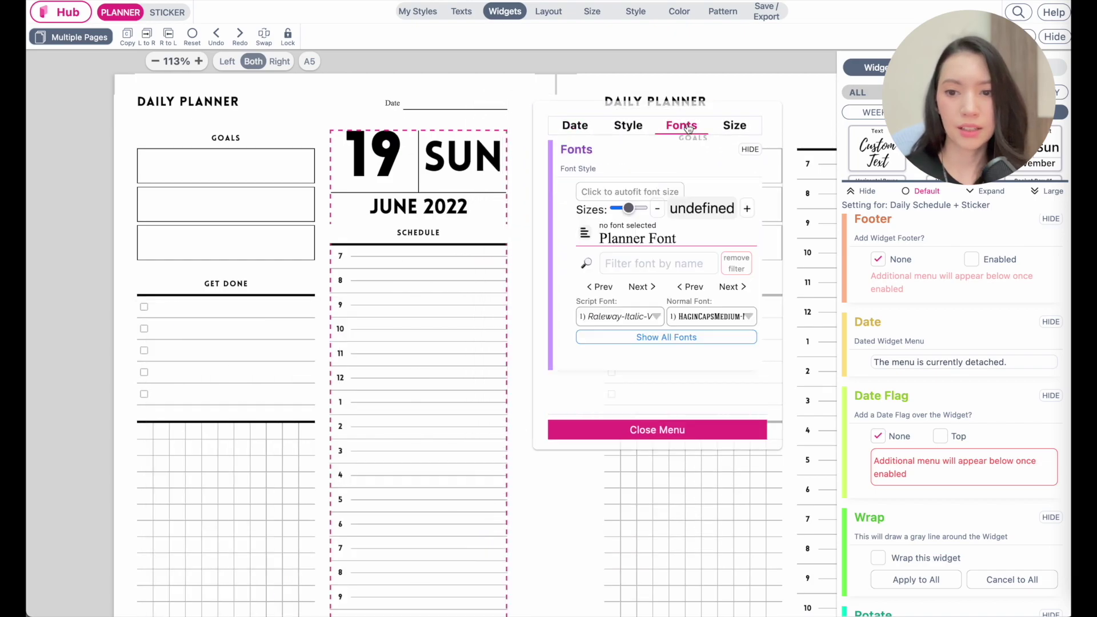
{"action": "left_click", "coordinate": [741, 127]}
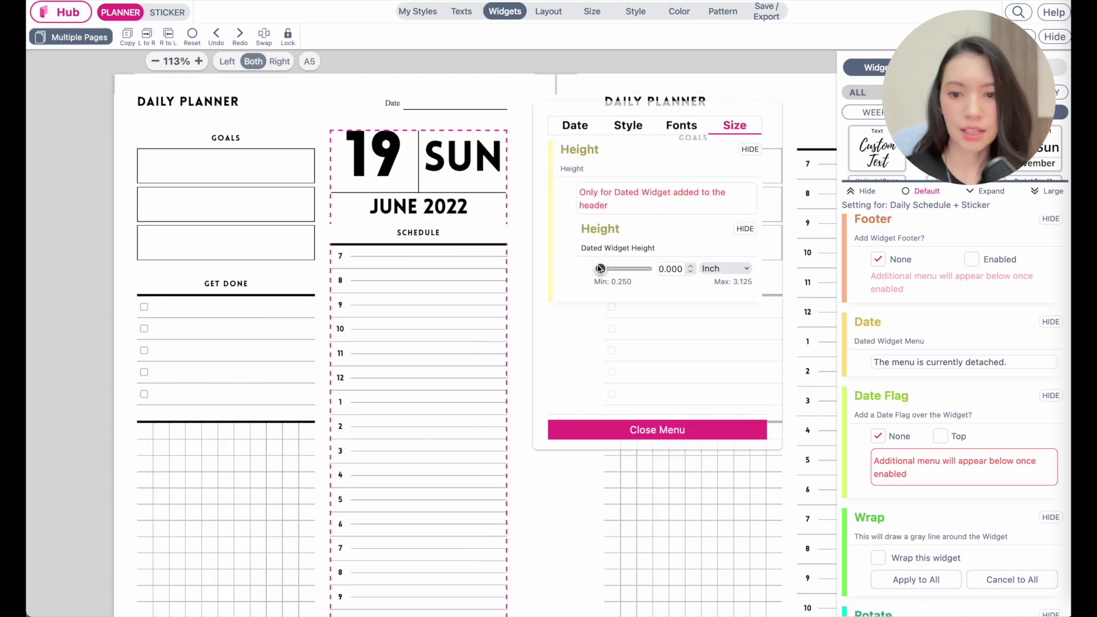
{"action": "mouse_move", "coordinate": [599, 269]}
{"action": "left_mouse_down"}
{"action": "mouse_move", "coordinate": [618, 269]}
{"action": "mouse_move", "coordinate": [603, 270]}
{"action": "left_mouse_up"}
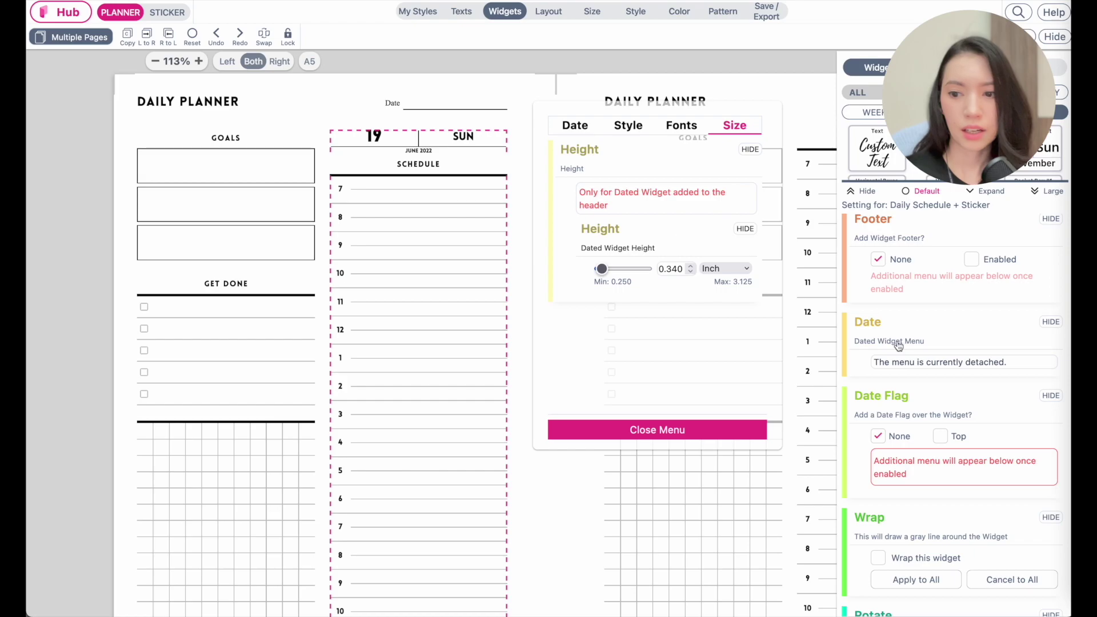
Step: Clear the Schedule header text and remove the header from the first page's schedule widget
{"action": "scroll", "coordinate": [898, 345], "scroll_direction": "up", "scroll_amount": 15}
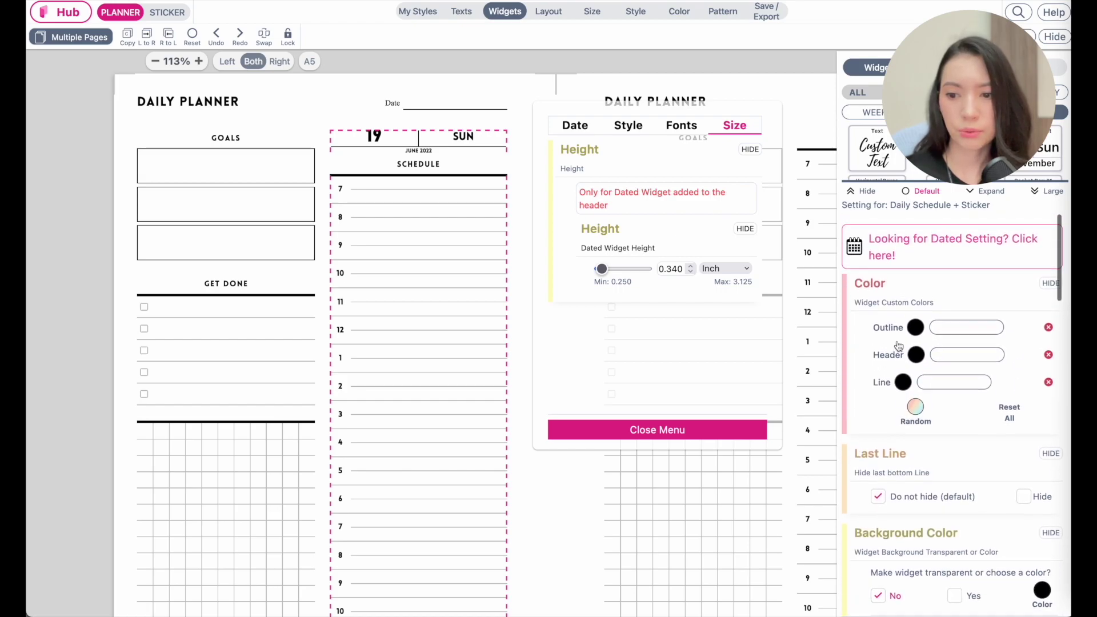
{"action": "scroll", "coordinate": [898, 346], "scroll_direction": "down", "scroll_amount": 5}
{"action": "double_click", "coordinate": [933, 379]}
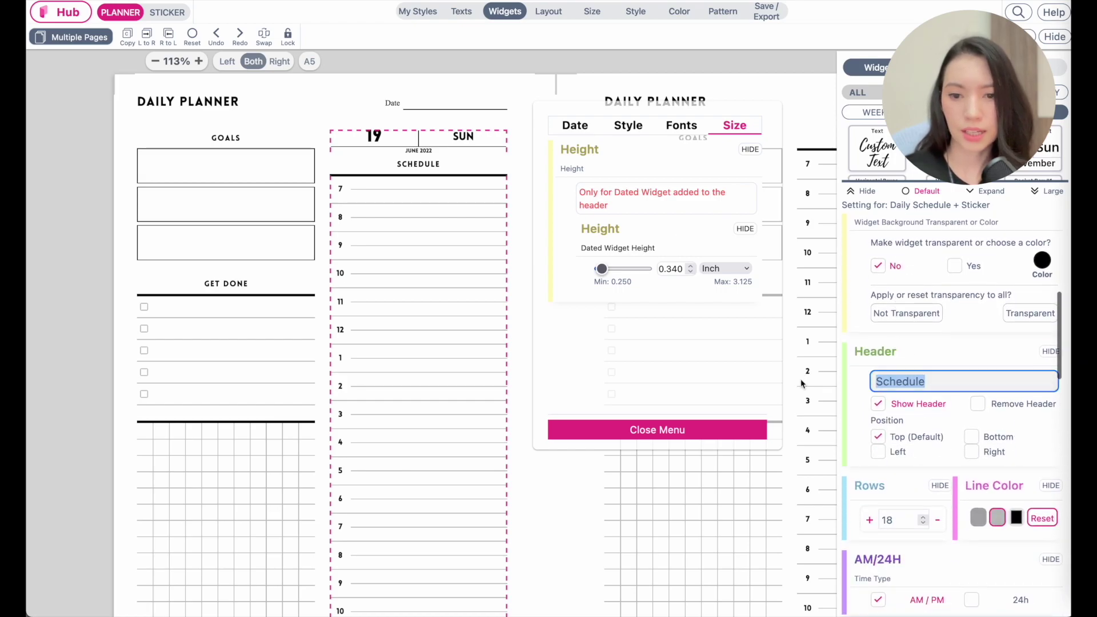
{"action": "key", "text": "BackSpace"}
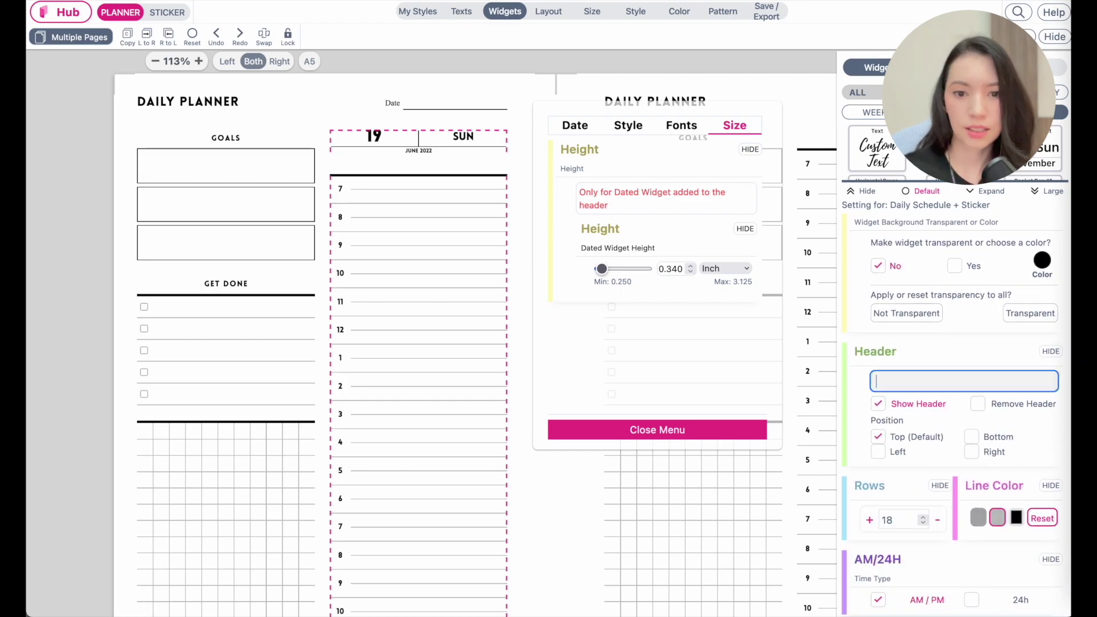
{"action": "left_click", "coordinate": [979, 404]}
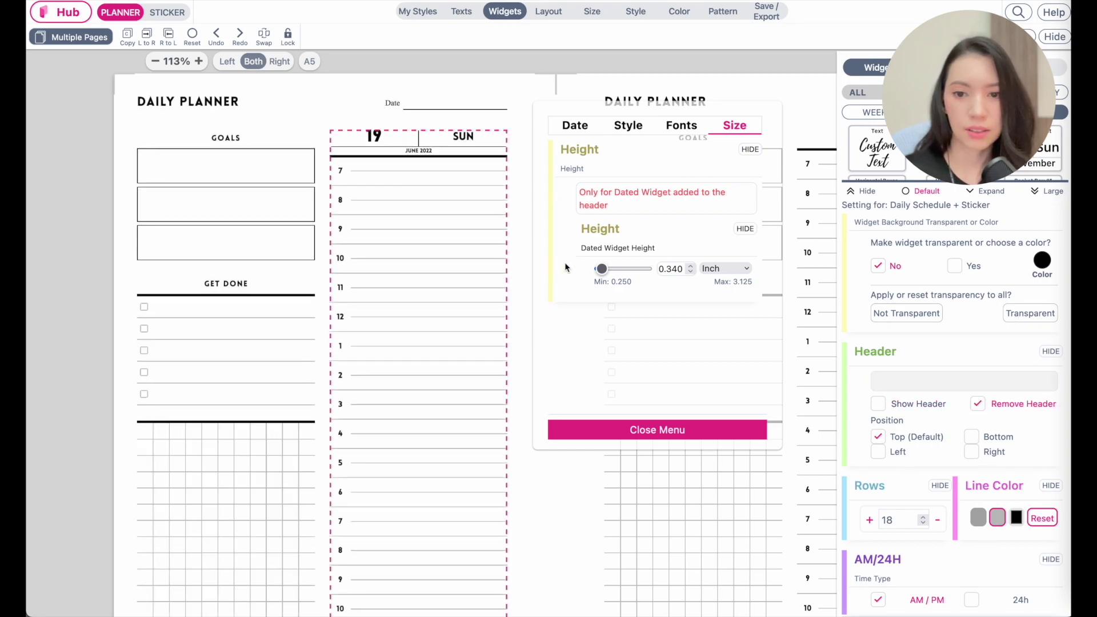
Step: Try several dated layouts above the schedule and apply the single-line "19, Sunday" style
{"action": "left_click", "coordinate": [628, 128]}
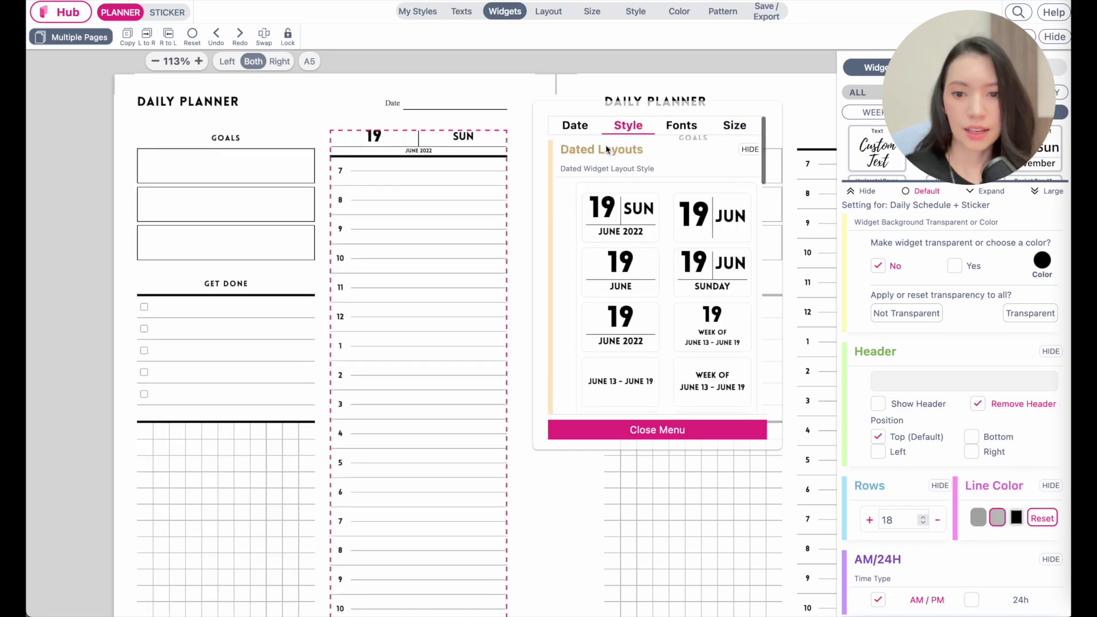
{"action": "left_click", "coordinate": [699, 215]}
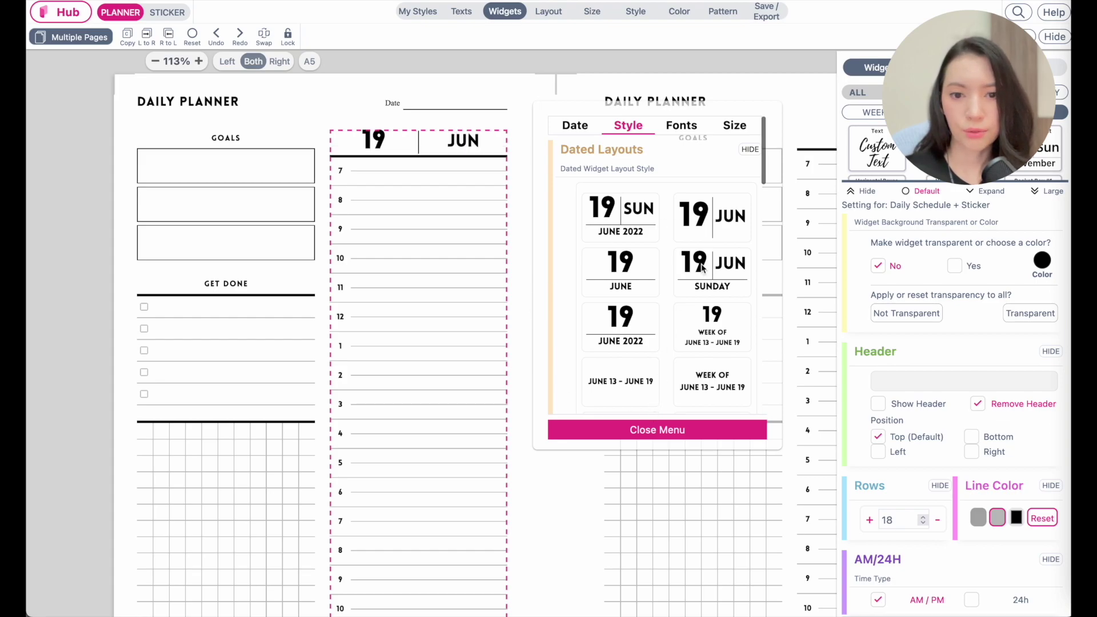
{"action": "scroll", "coordinate": [702, 268], "scroll_direction": "down", "scroll_amount": 5}
{"action": "scroll", "coordinate": [702, 268], "scroll_direction": "up", "scroll_amount": 5}
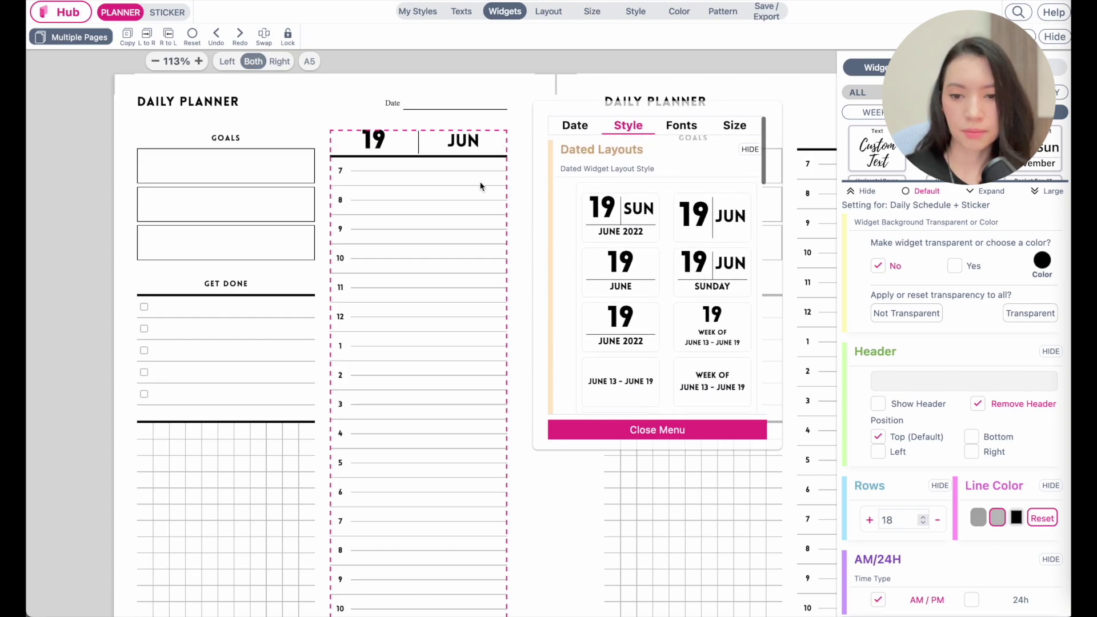
{"action": "left_click", "coordinate": [699, 274]}
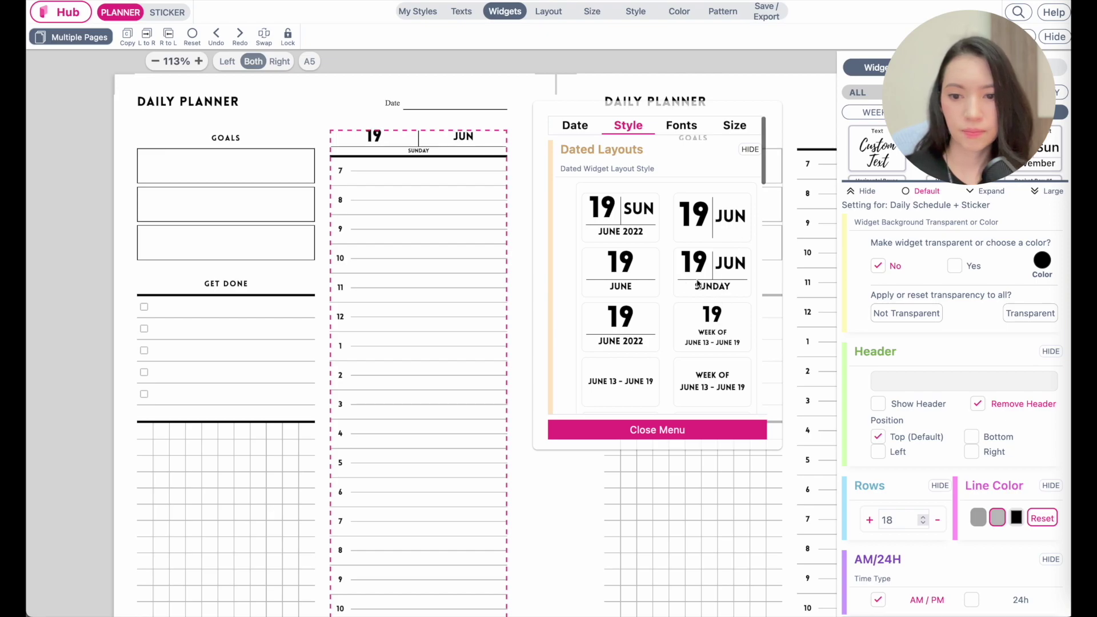
{"action": "left_click", "coordinate": [613, 272]}
{"action": "scroll", "coordinate": [613, 272], "scroll_direction": "down", "scroll_amount": 4}
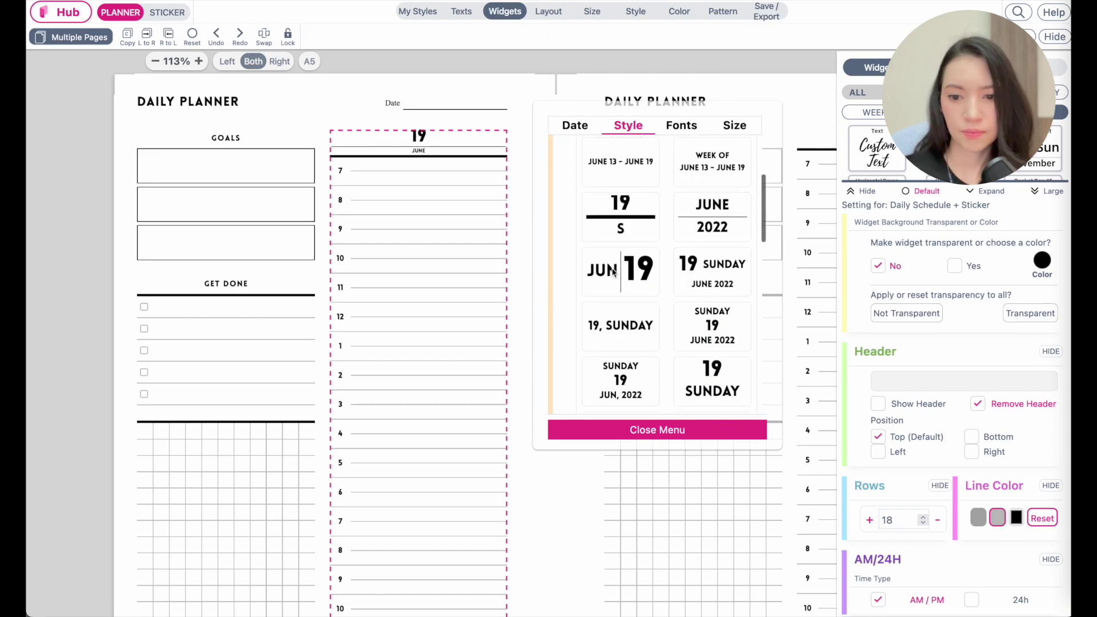
{"action": "left_click", "coordinate": [634, 318]}
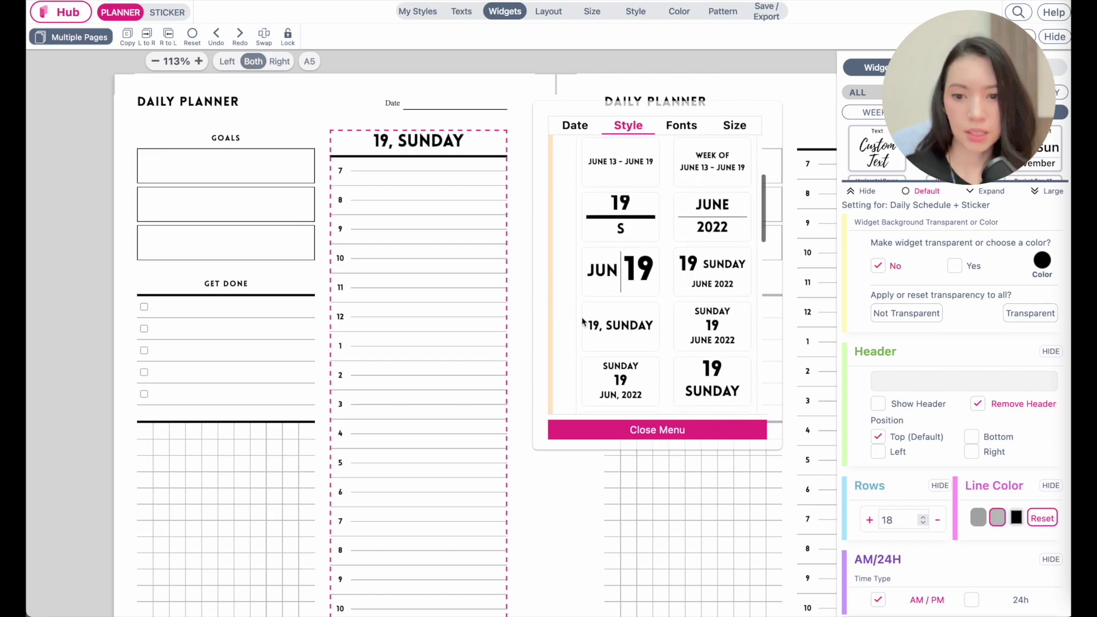
Step: Adjust the font size of the "19, Sunday" date heading to suit the schedule column and deselect the widget
{"action": "left_click", "coordinate": [734, 127]}
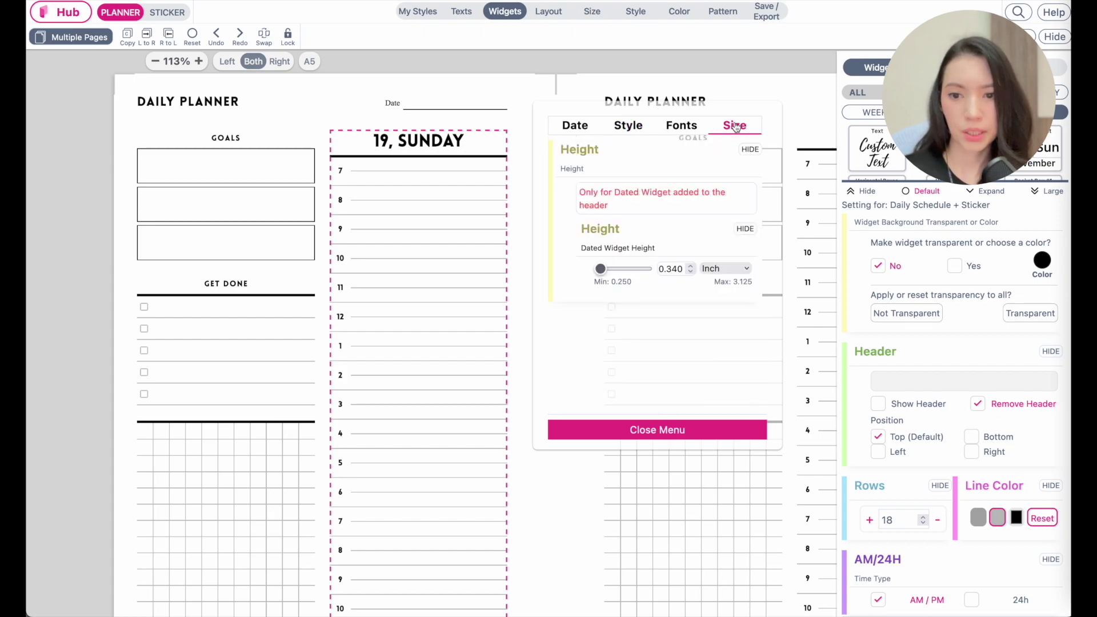
{"action": "left_click", "coordinate": [692, 129]}
{"action": "left_click", "coordinate": [623, 208]}
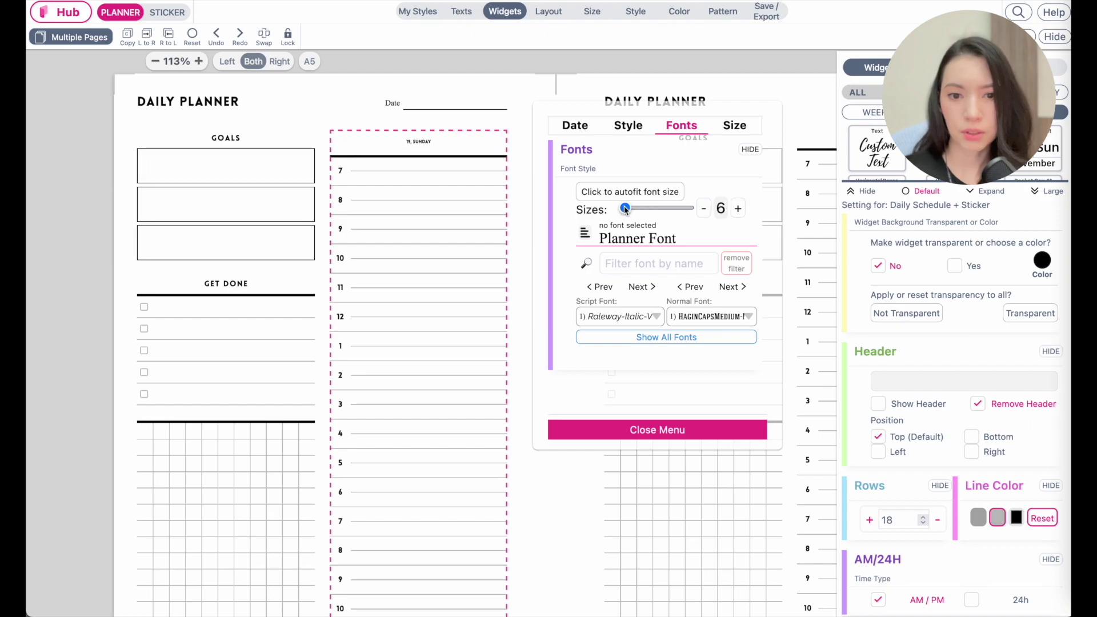
{"action": "left_click_drag", "start_coordinate": [625, 210], "coordinate": [637, 209]}
{"action": "left_click", "coordinate": [367, 136]}
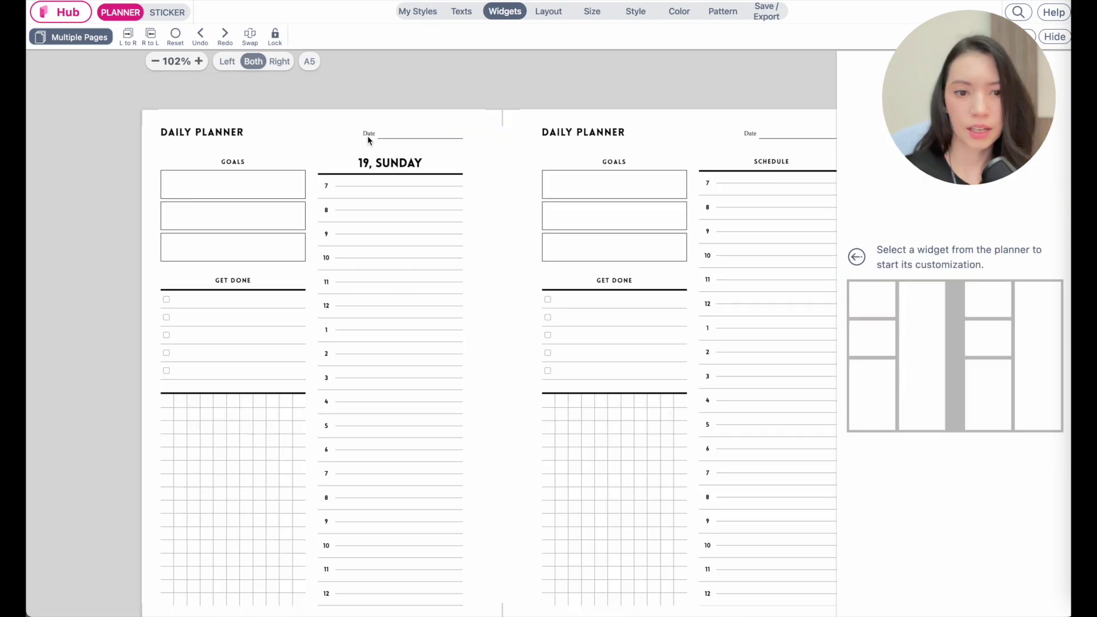
{"action": "scroll", "coordinate": [368, 135], "scroll_direction": "up", "scroll_amount": 5}
{"action": "scroll", "coordinate": [368, 135], "scroll_direction": "down", "scroll_amount": 5}
{"action": "scroll", "coordinate": [367, 136], "scroll_direction": "up", "scroll_amount": 5}
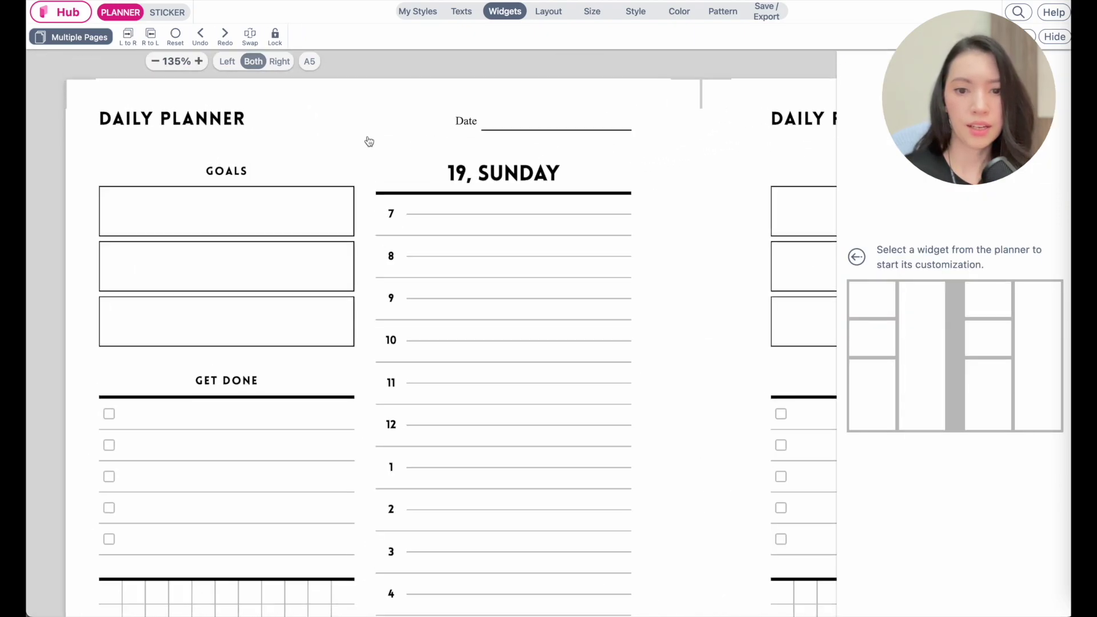
Step: Remove the Date line from the left page's title by setting that title slot to blank
{"action": "scroll", "coordinate": [369, 141], "scroll_direction": "down", "scroll_amount": 1}
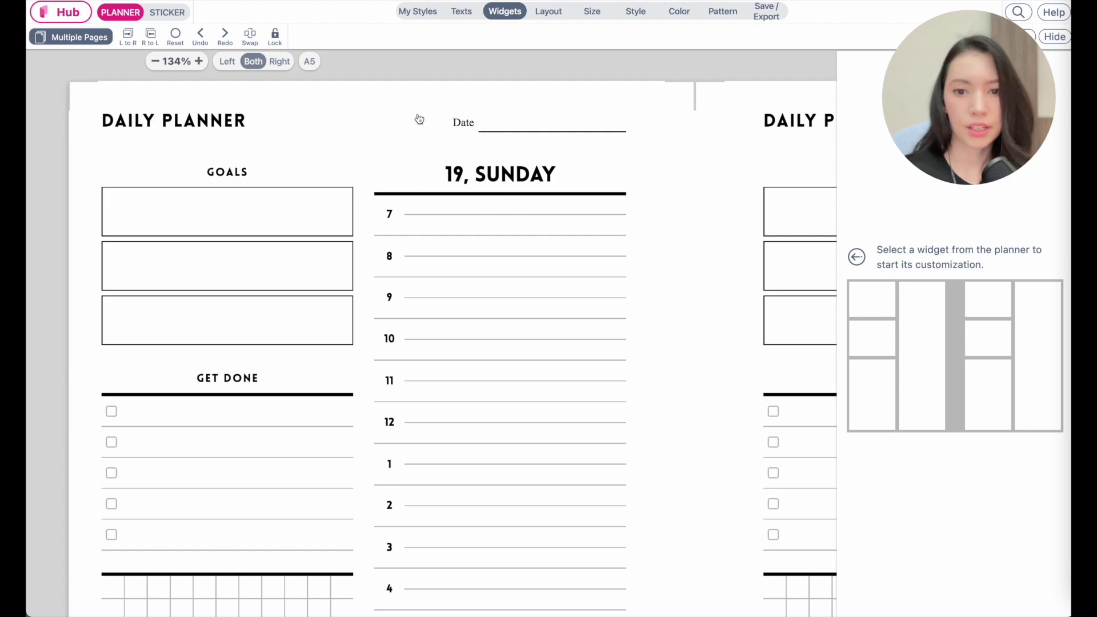
{"action": "left_click", "coordinate": [462, 12]}
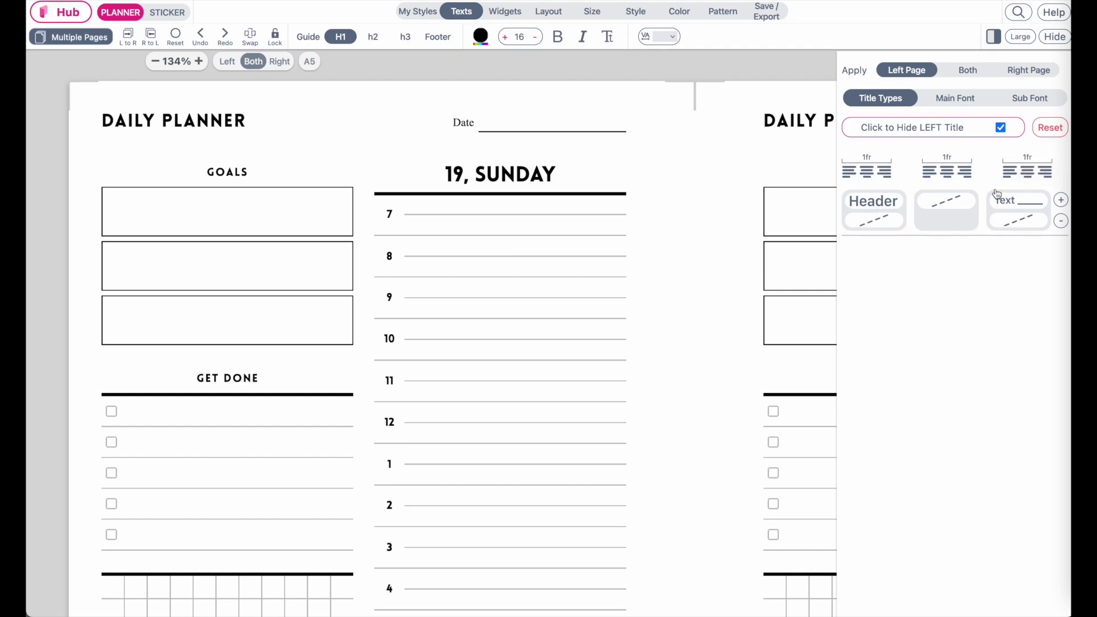
{"action": "left_click", "coordinate": [444, 117]}
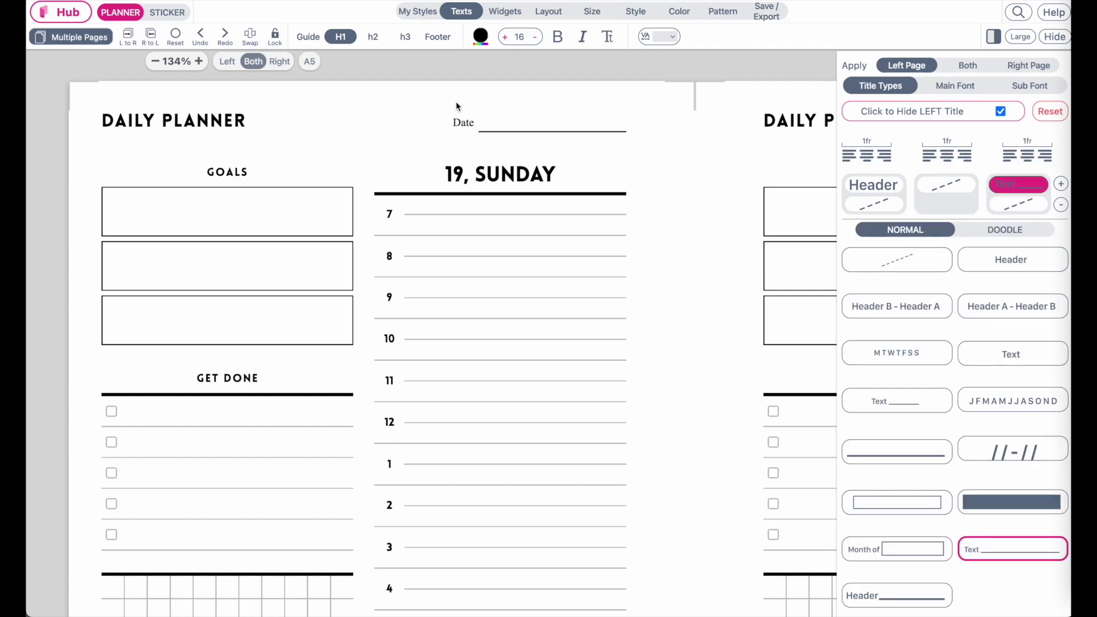
{"action": "left_click", "coordinate": [889, 273]}
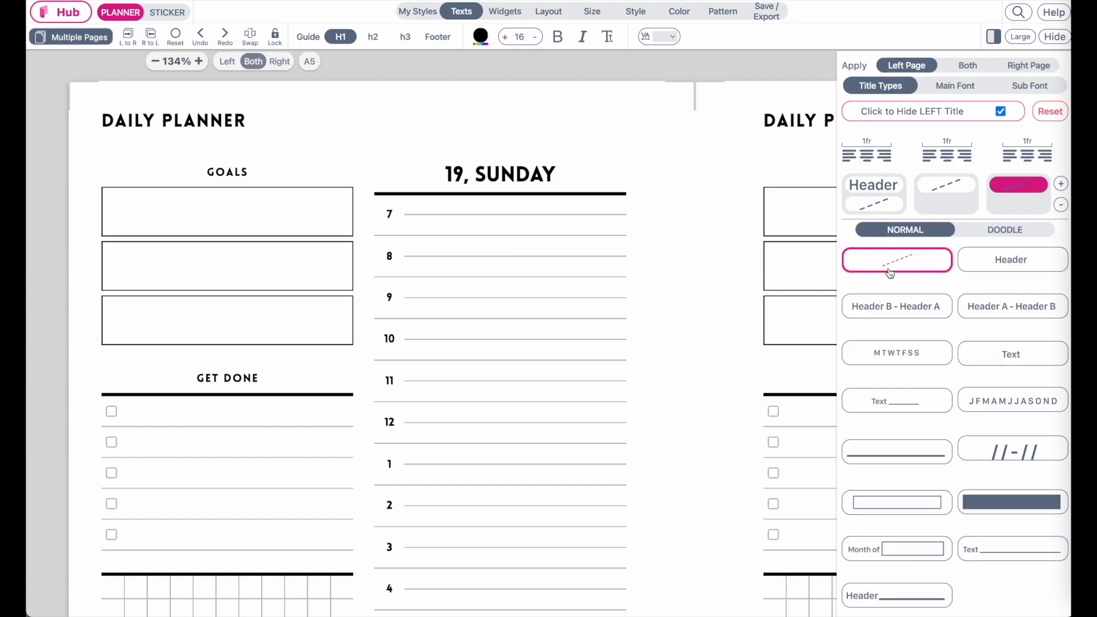
Step: Copy the finished left page, including its dated schedule, onto the right page of the spread
{"action": "scroll", "coordinate": [516, 256], "scroll_direction": "down", "scroll_amount": 5}
{"action": "scroll", "coordinate": [516, 257], "scroll_direction": "up", "scroll_amount": 2}
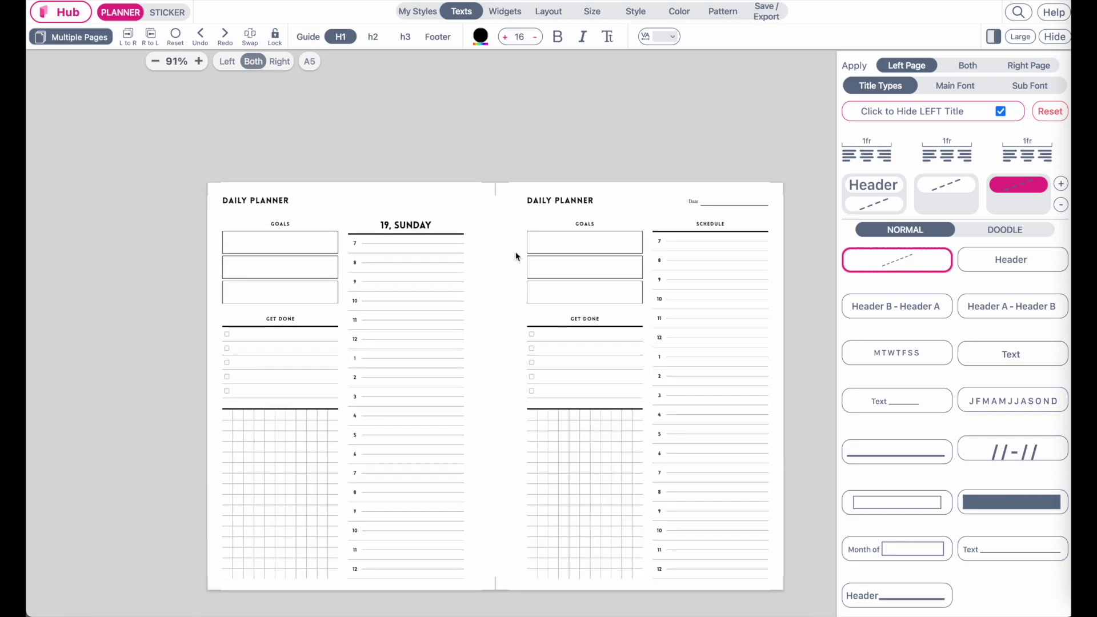
{"action": "left_click", "coordinate": [122, 44]}
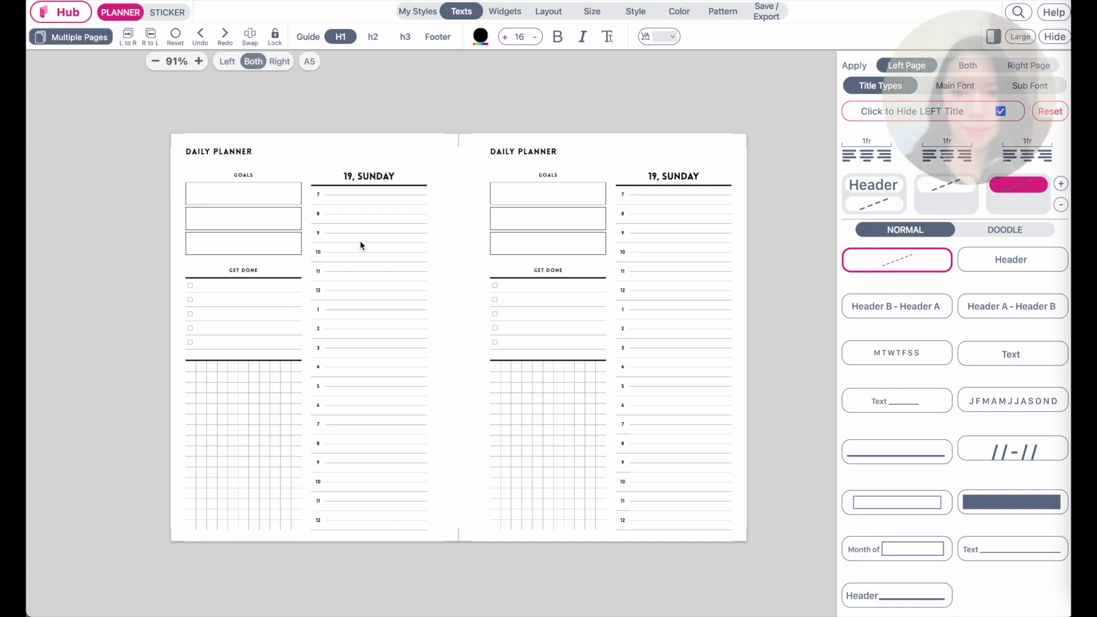
Step: Set the left schedule's date to 6/13/2022 and the right schedule's date to 6/14/2022
{"action": "left_click", "coordinate": [371, 179]}
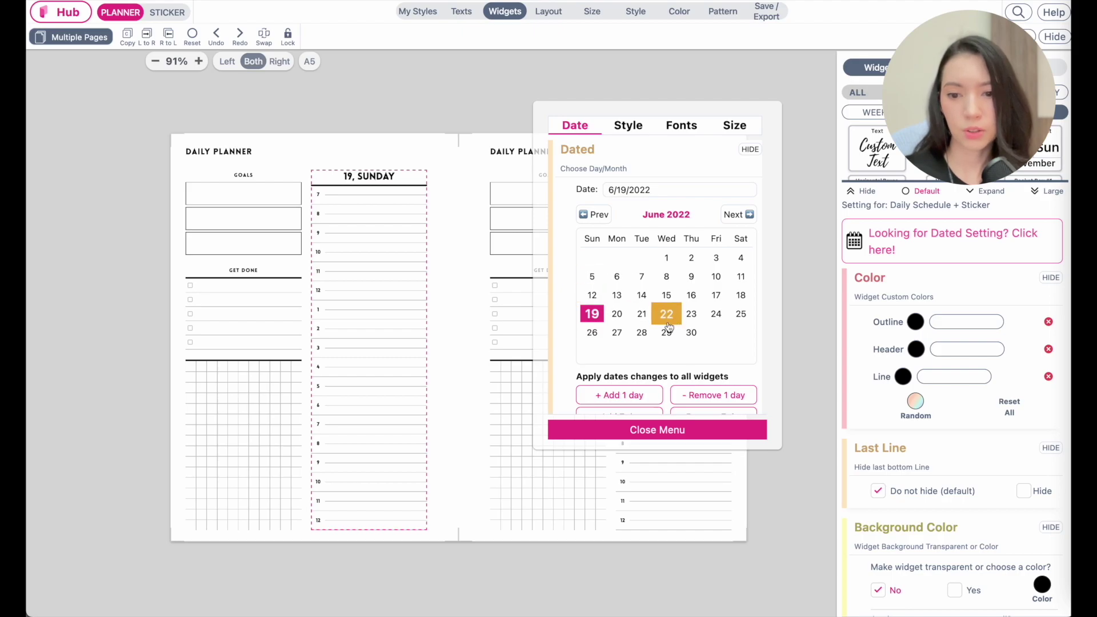
{"action": "left_click", "coordinate": [622, 296]}
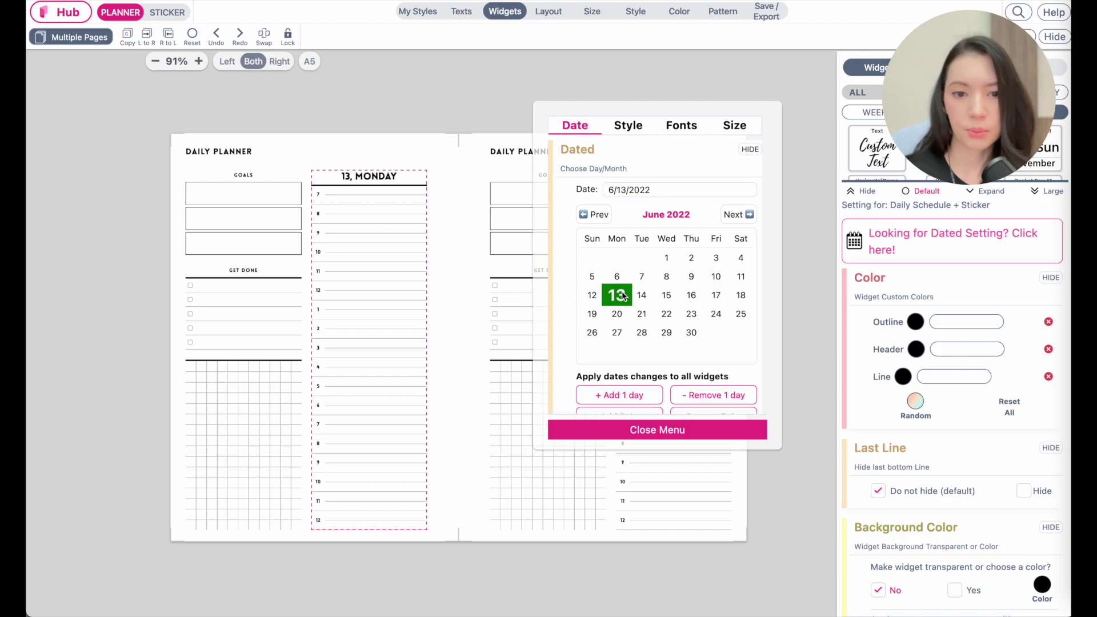
{"action": "left_click", "coordinate": [618, 431]}
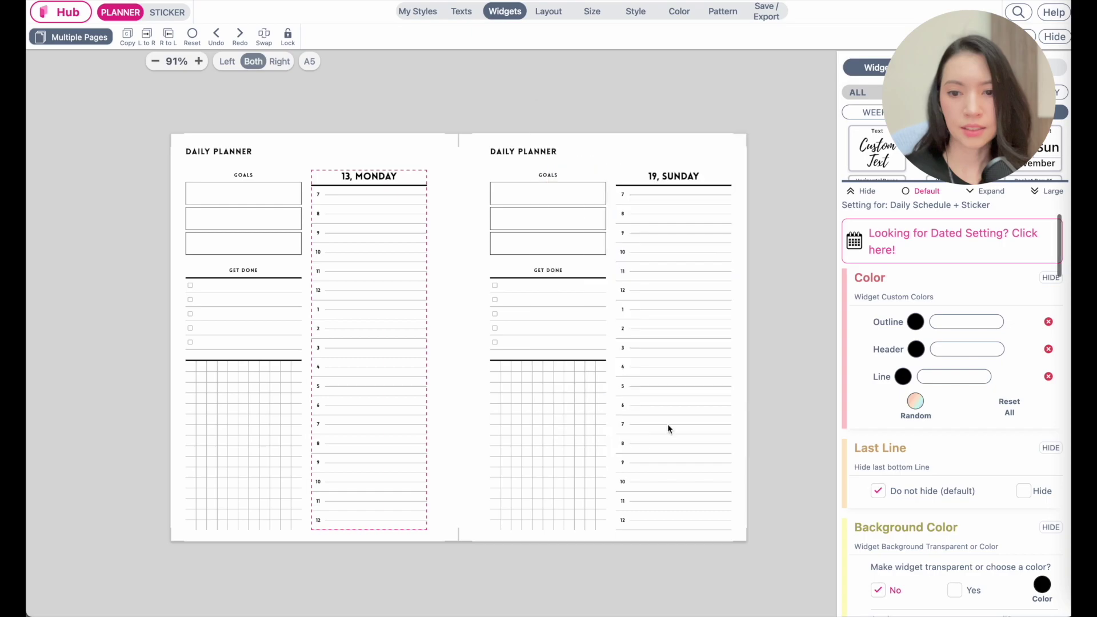
{"action": "left_click", "coordinate": [687, 171]}
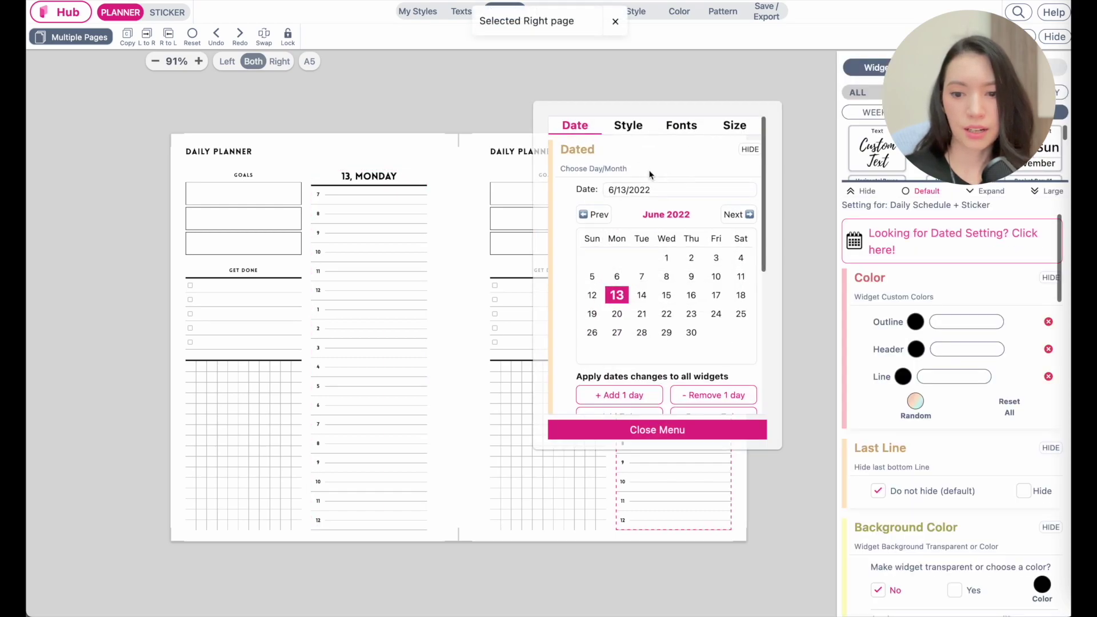
{"action": "left_click", "coordinate": [641, 296]}
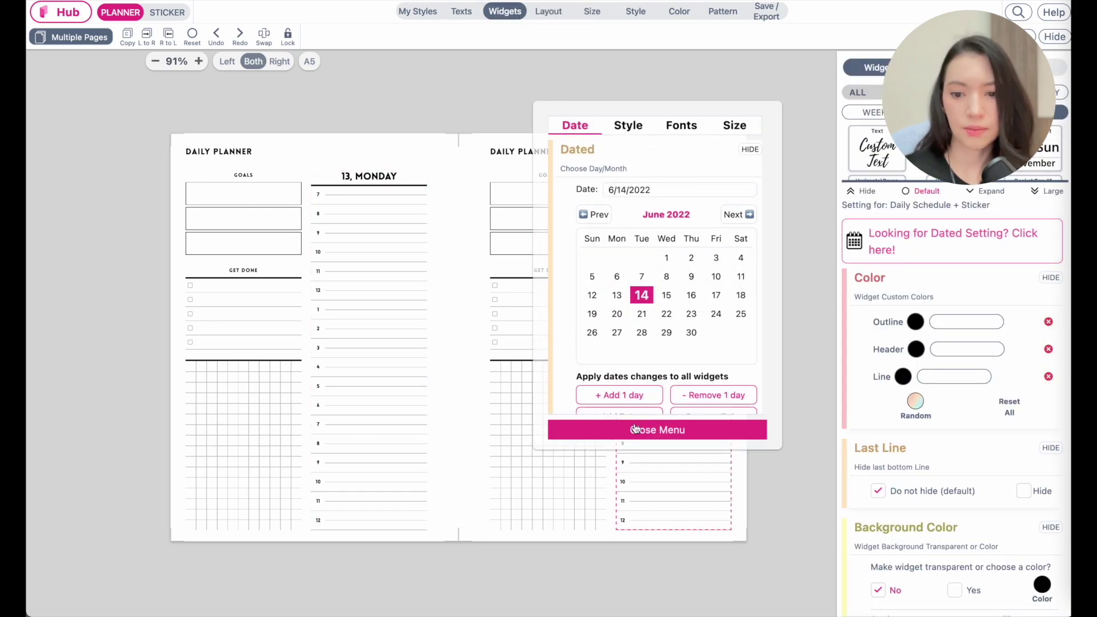
{"action": "left_click", "coordinate": [644, 430]}
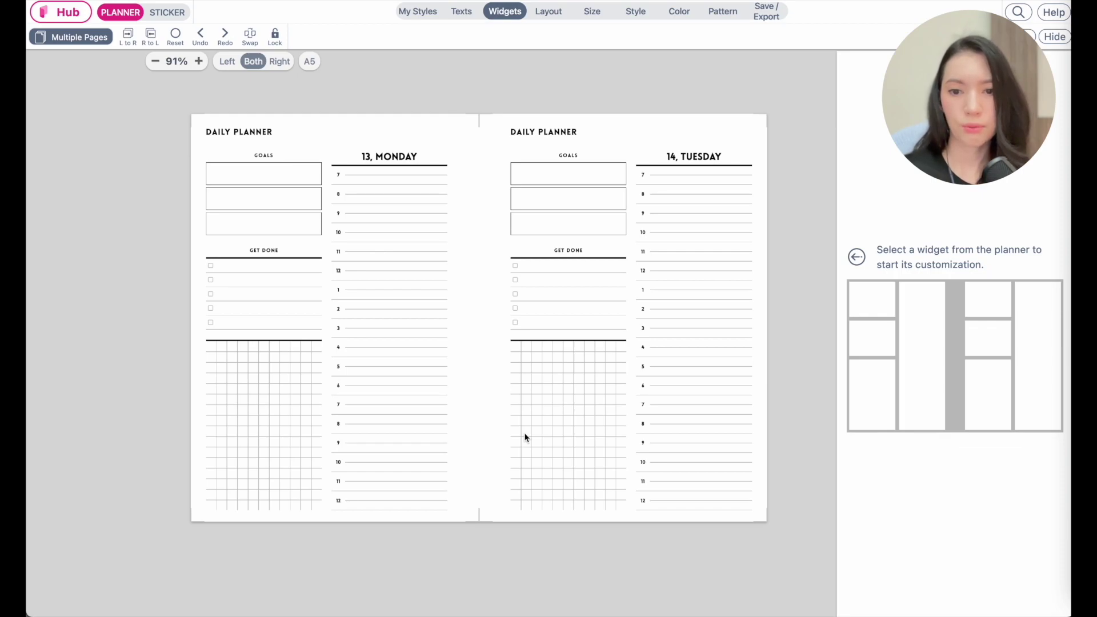
Step: Add a new page to the planner and move it ahead of the dated daily spread
{"action": "left_click", "coordinate": [80, 38]}
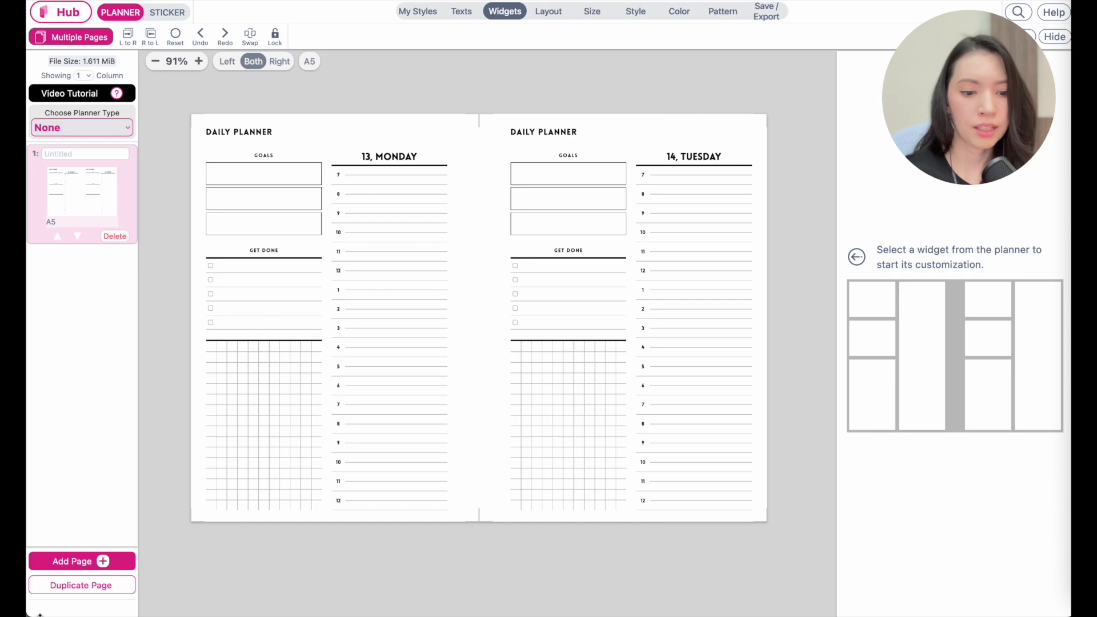
{"action": "left_click", "coordinate": [73, 562]}
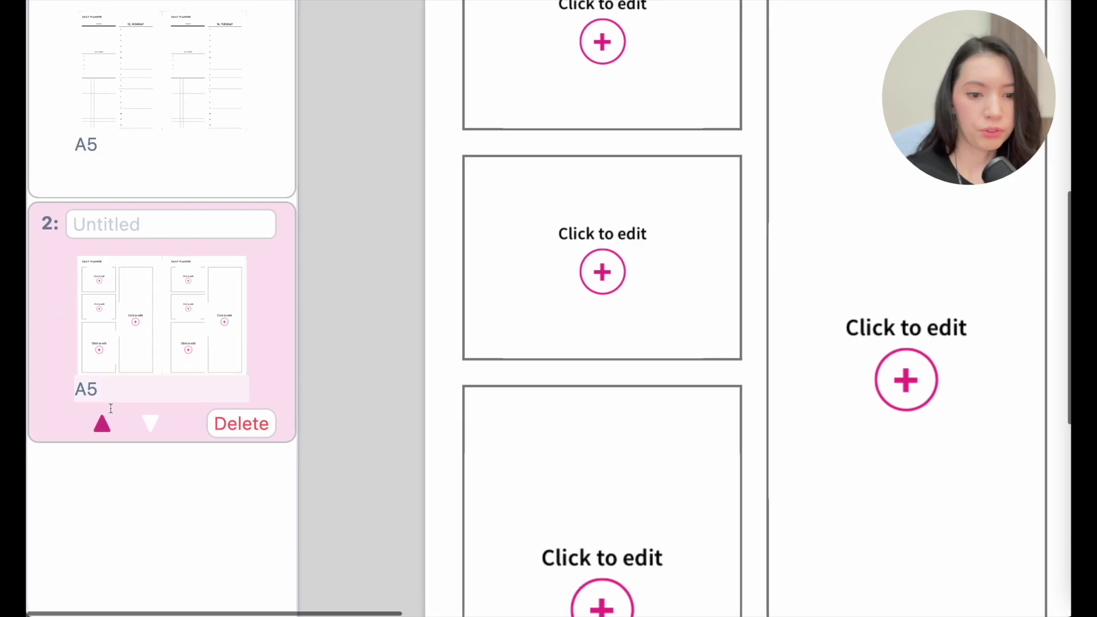
{"action": "left_click", "coordinate": [102, 424]}
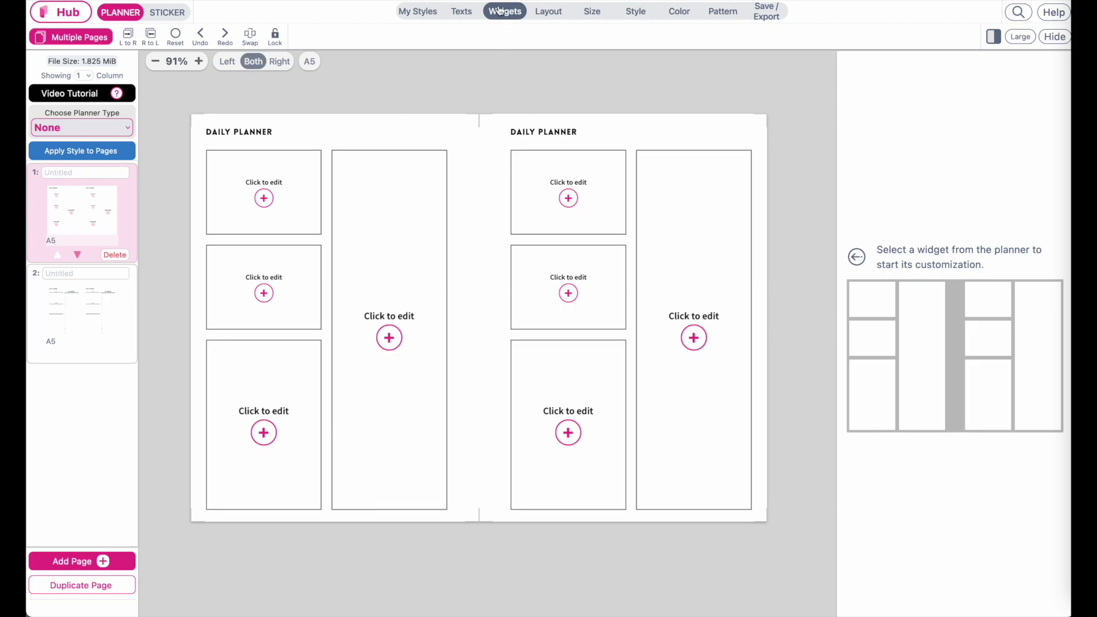
Step: Adjust the new spread's layout by removing all four widget blocks A, C, D and B from the left page
{"action": "left_click", "coordinate": [549, 11]}
{"action": "left_click", "coordinate": [1012, 65]}
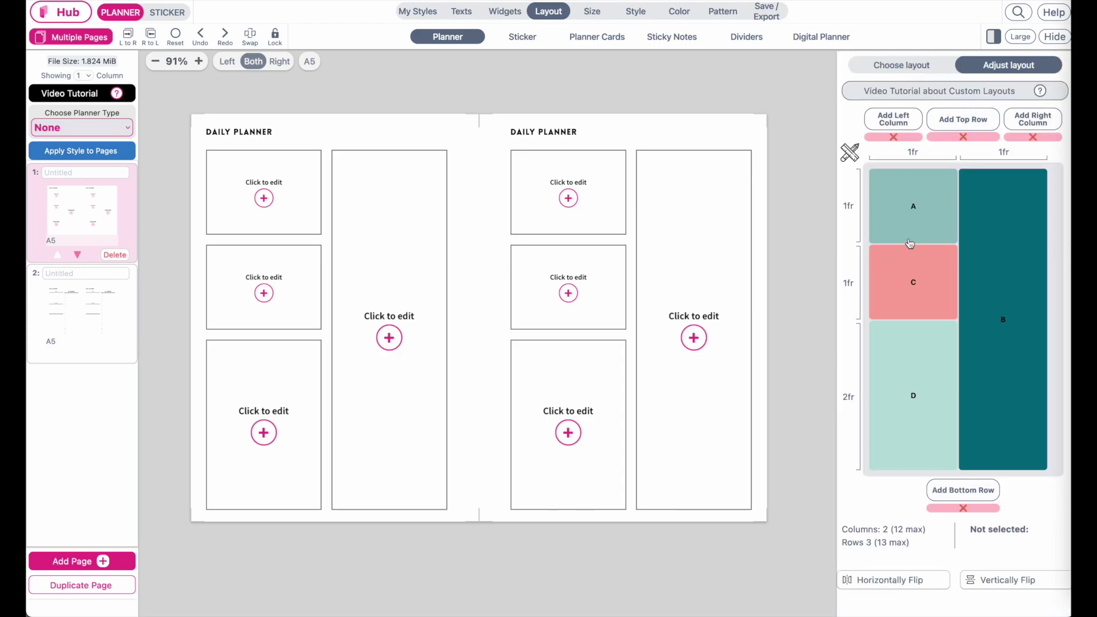
{"action": "left_click", "coordinate": [912, 232]}
{"action": "left_click", "coordinate": [911, 286]}
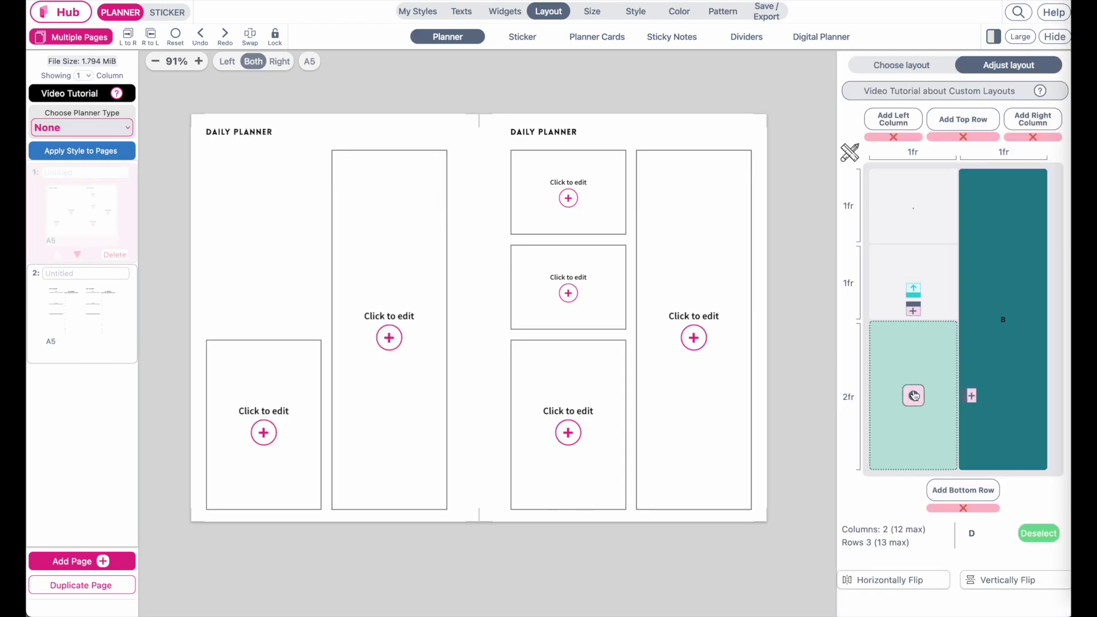
{"action": "left_click", "coordinate": [912, 392]}
{"action": "left_click", "coordinate": [1004, 314]}
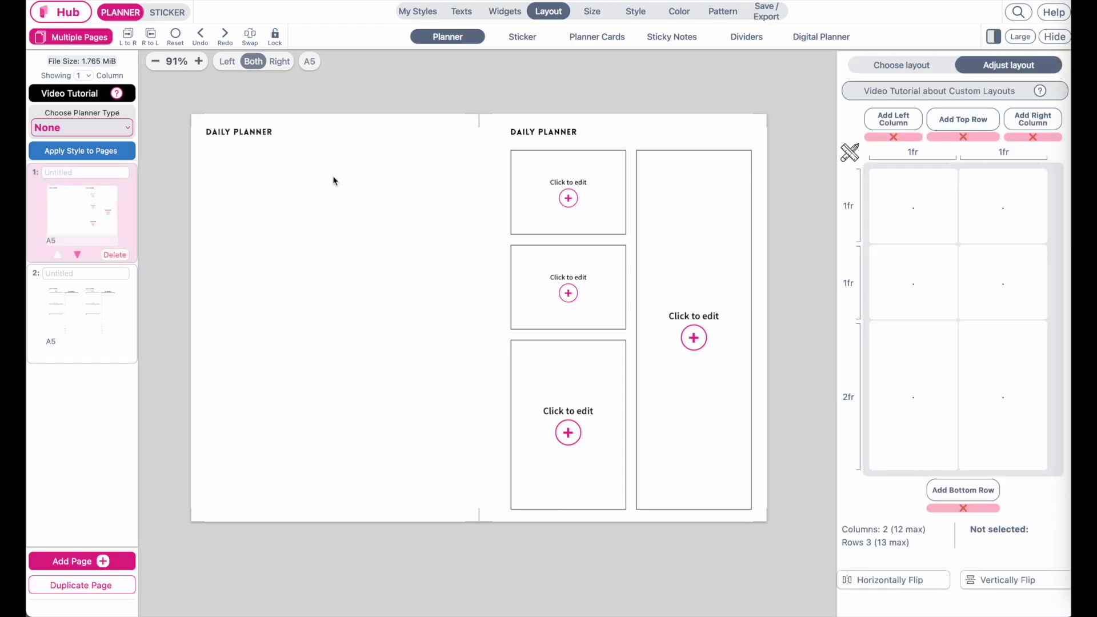
Step: Blank out and hide the left page's Daily Planner title, and copy the empty left page to the right page
{"action": "scroll", "coordinate": [195, 161], "scroll_direction": "up", "scroll_amount": 3}
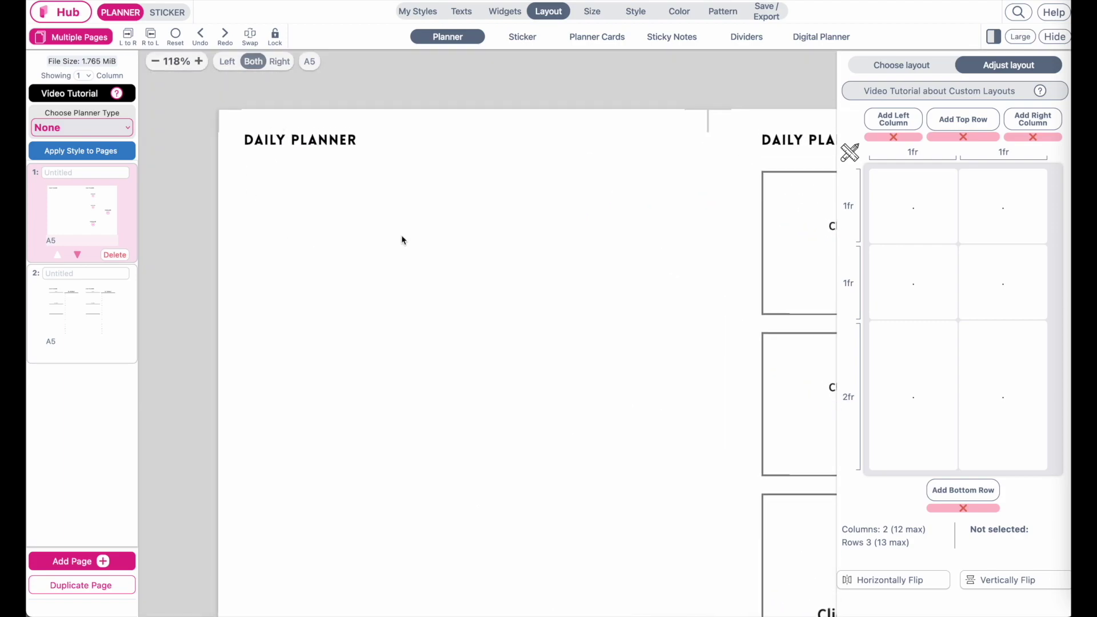
{"action": "left_click", "coordinate": [463, 14]}
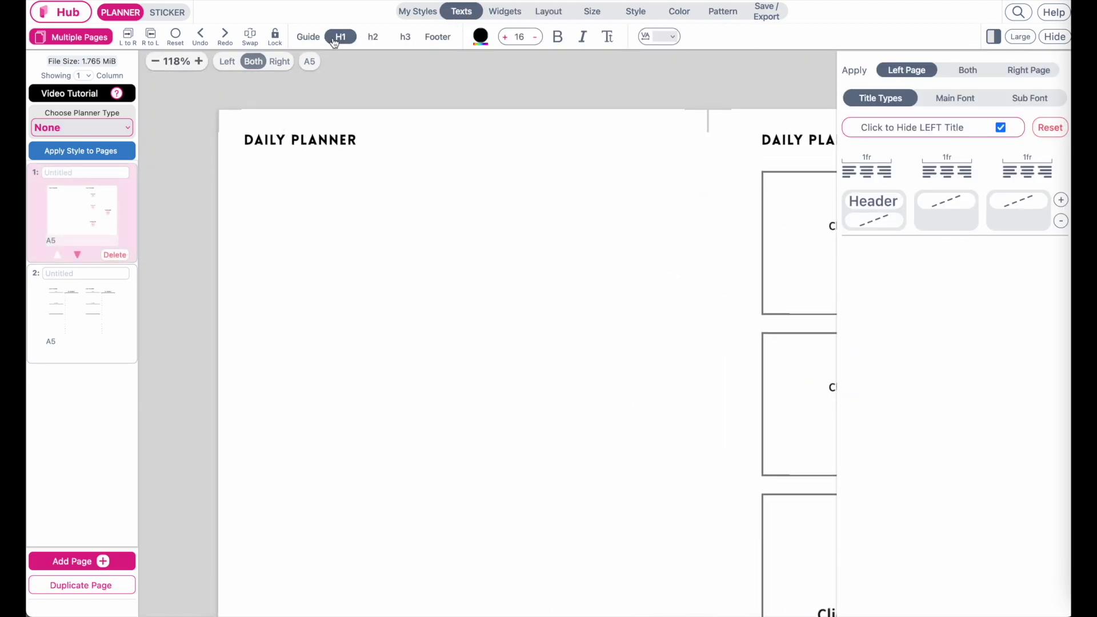
{"action": "left_click", "coordinate": [881, 201]}
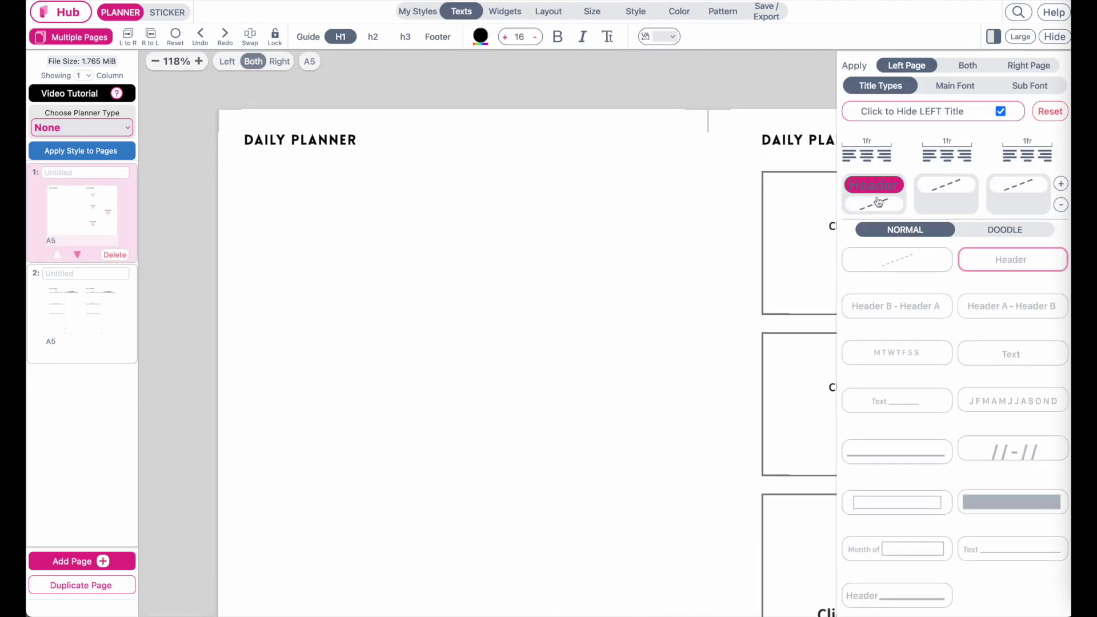
{"action": "left_click", "coordinate": [925, 269]}
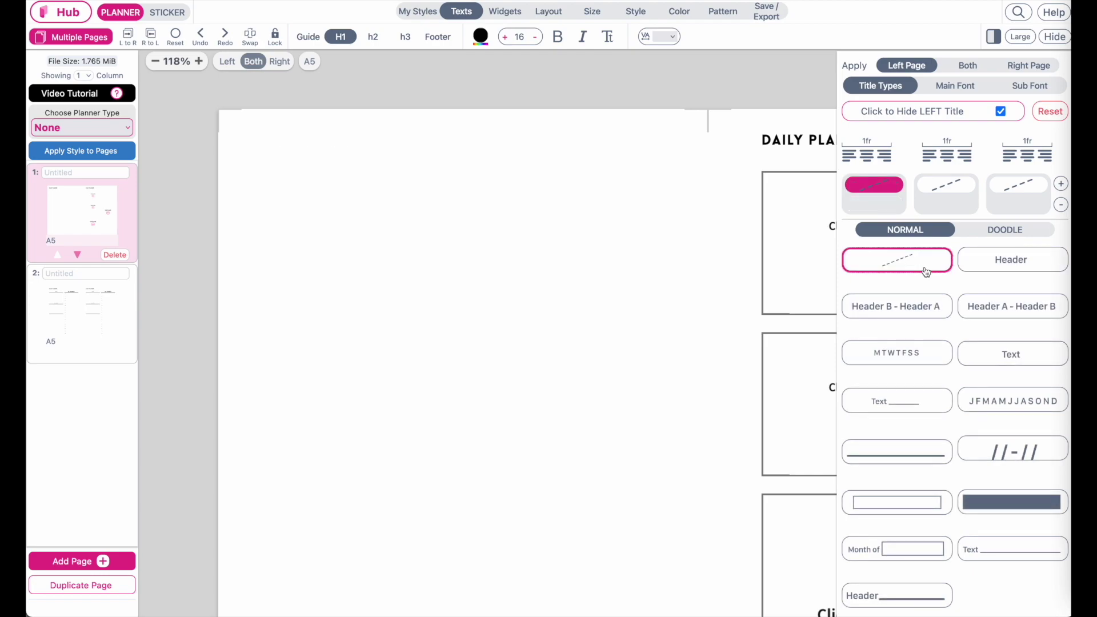
{"action": "left_click", "coordinate": [1000, 111]}
{"action": "left_click", "coordinate": [1000, 111]}
{"action": "left_click", "coordinate": [1000, 112]}
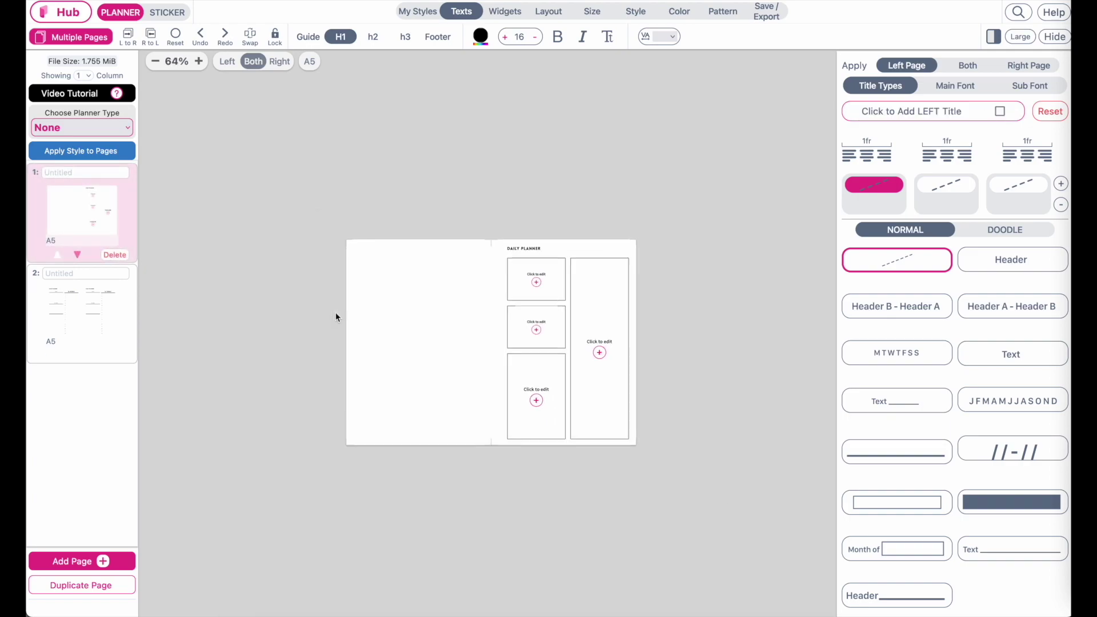
{"action": "left_click", "coordinate": [129, 38]}
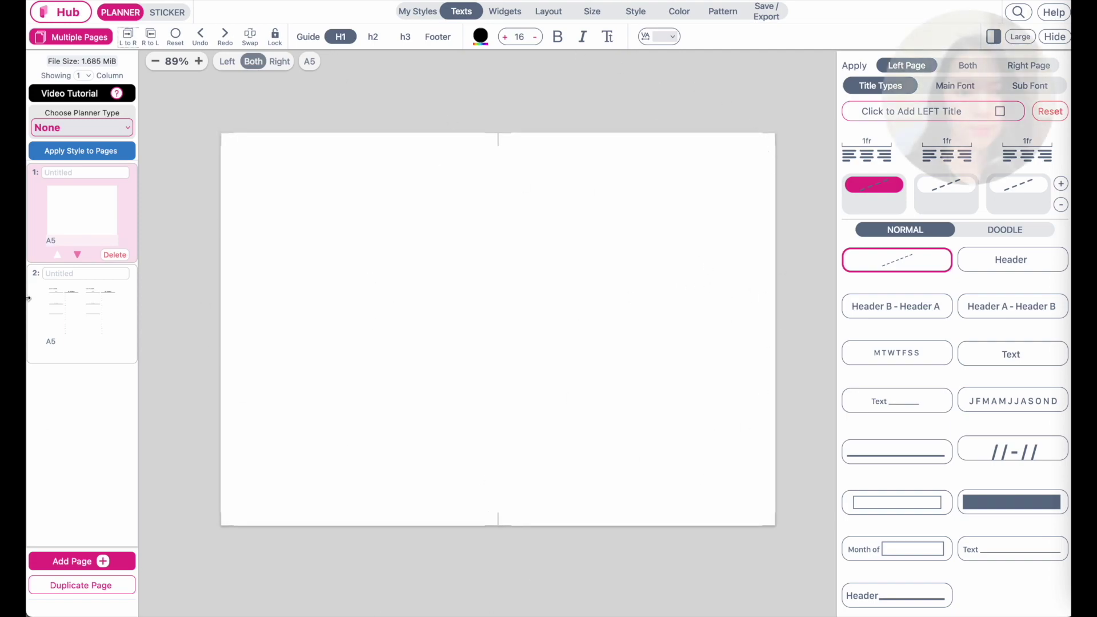
Step: Duplicate the dated daily spread on page 2 and shift all dates on the copy forward by two days
{"action": "left_click", "coordinate": [68, 329]}
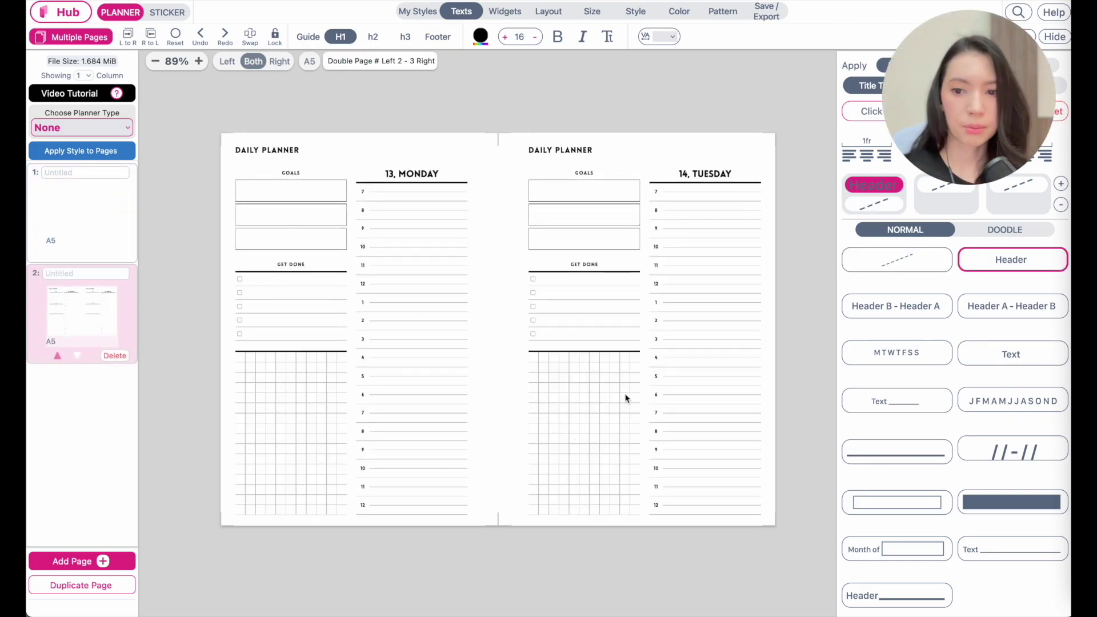
{"action": "left_click", "coordinate": [80, 585]}
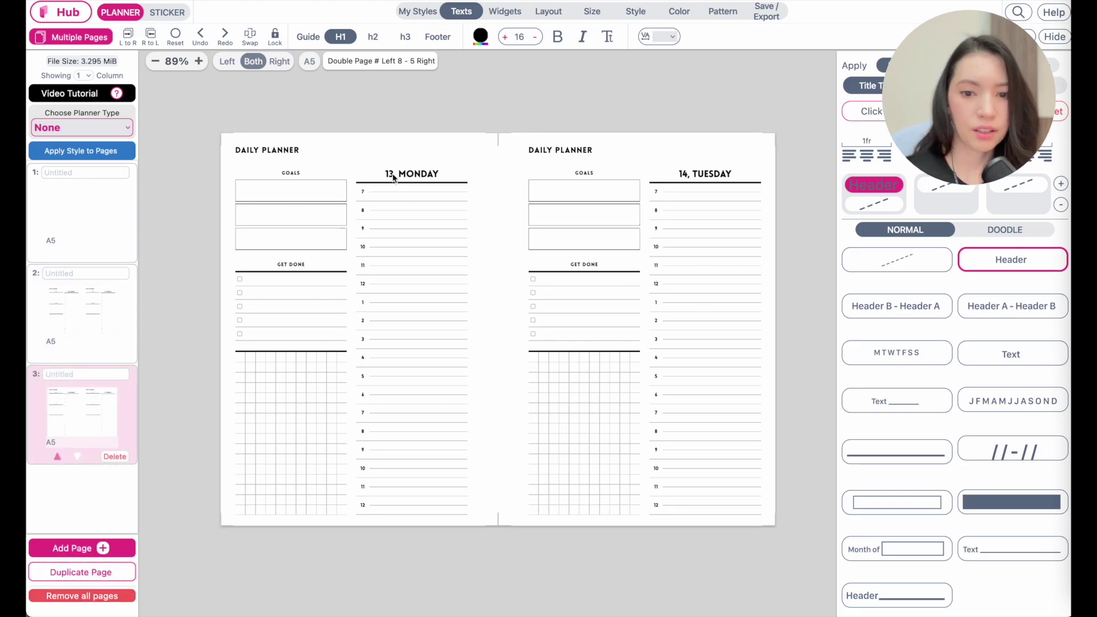
{"action": "left_click", "coordinate": [421, 178]}
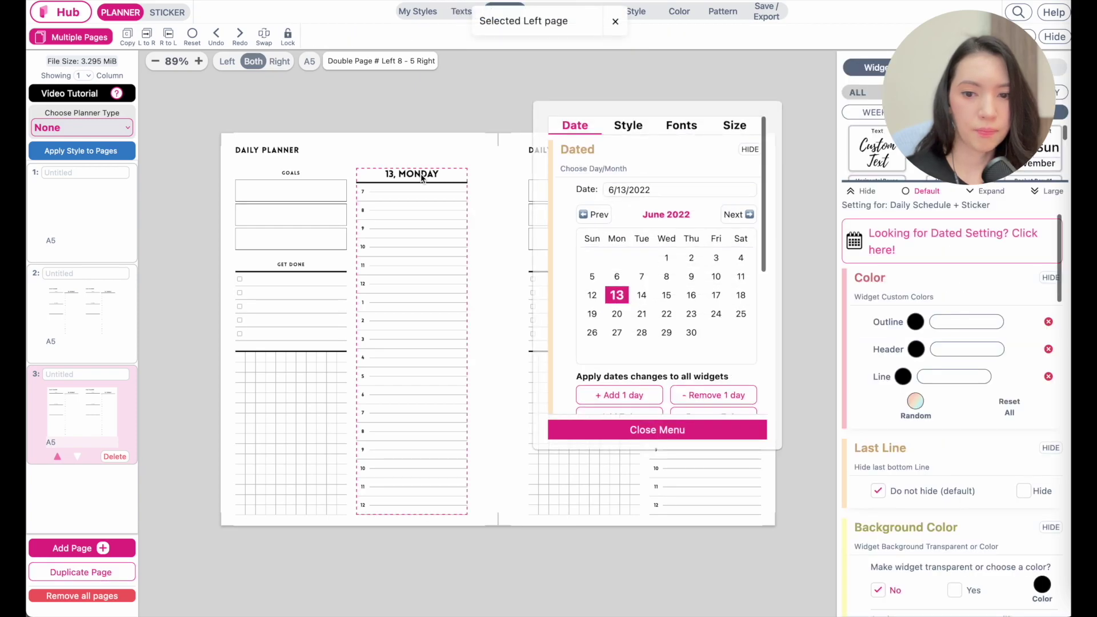
{"action": "scroll", "coordinate": [599, 373], "scroll_direction": "down", "scroll_amount": 2}
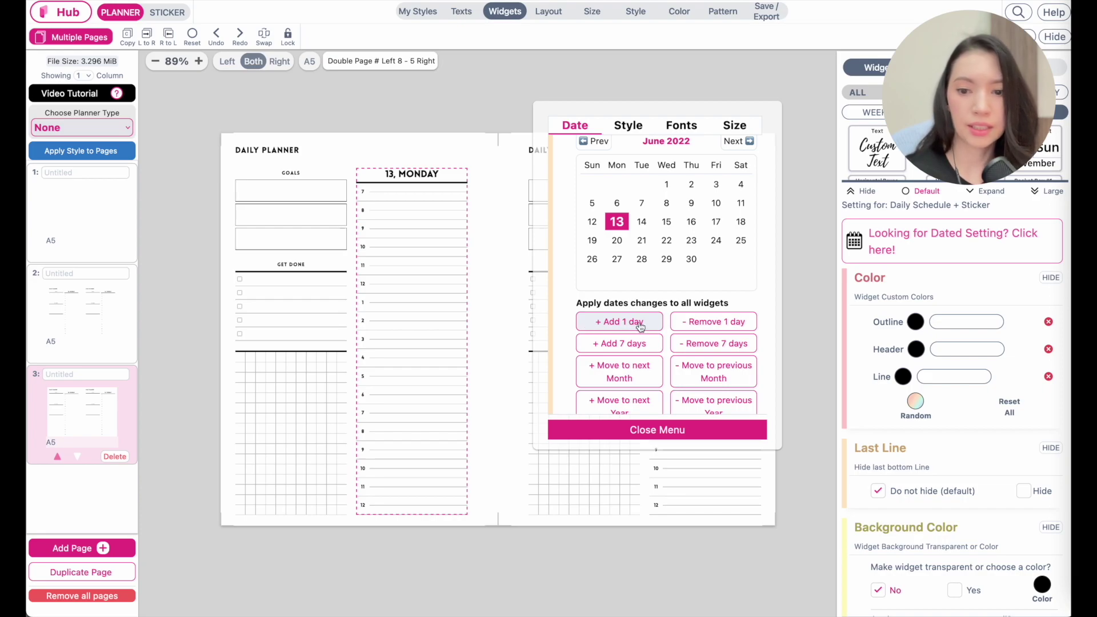
{"action": "left_click", "coordinate": [621, 324]}
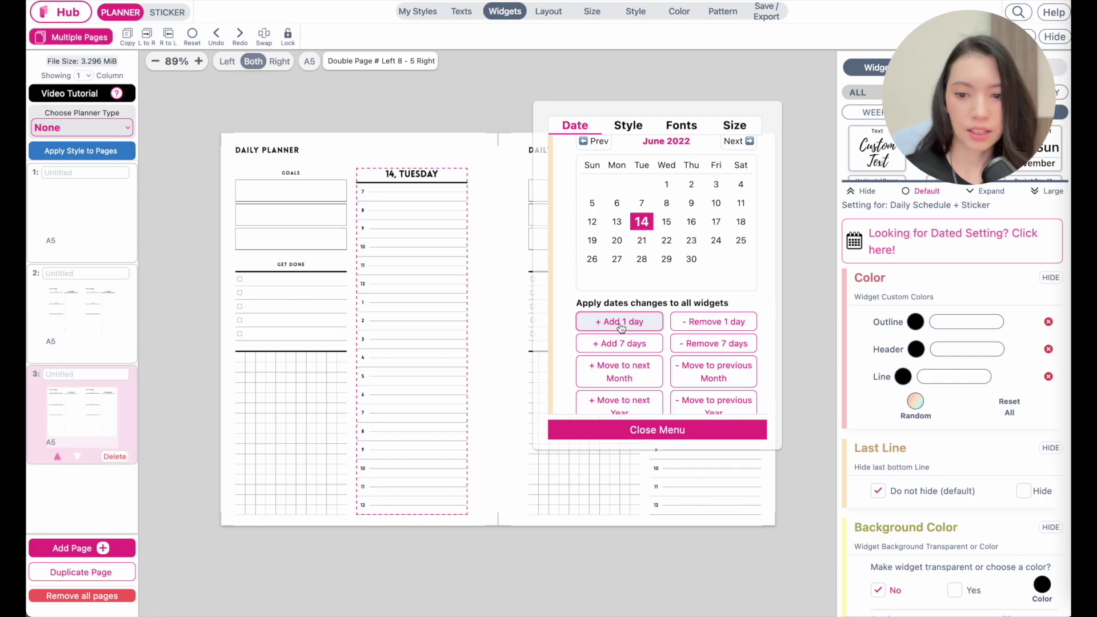
{"action": "left_click", "coordinate": [621, 324]}
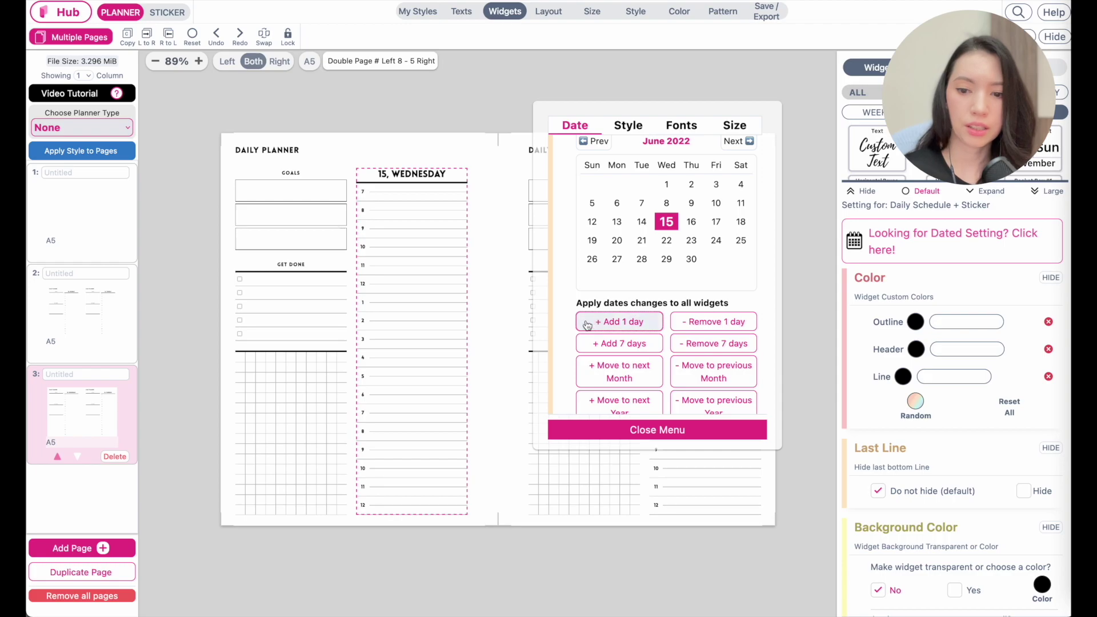
{"action": "scroll", "coordinate": [631, 326], "scroll_direction": "down", "scroll_amount": 2}
{"action": "scroll", "coordinate": [632, 334], "scroll_direction": "up", "scroll_amount": 3}
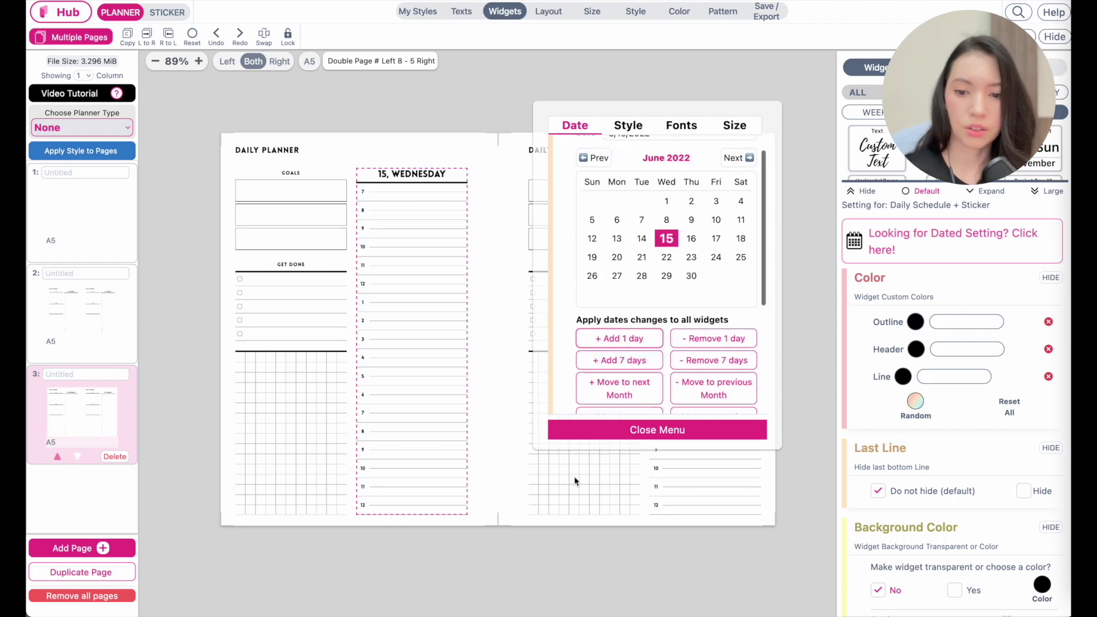
{"action": "left_click", "coordinate": [602, 433]}
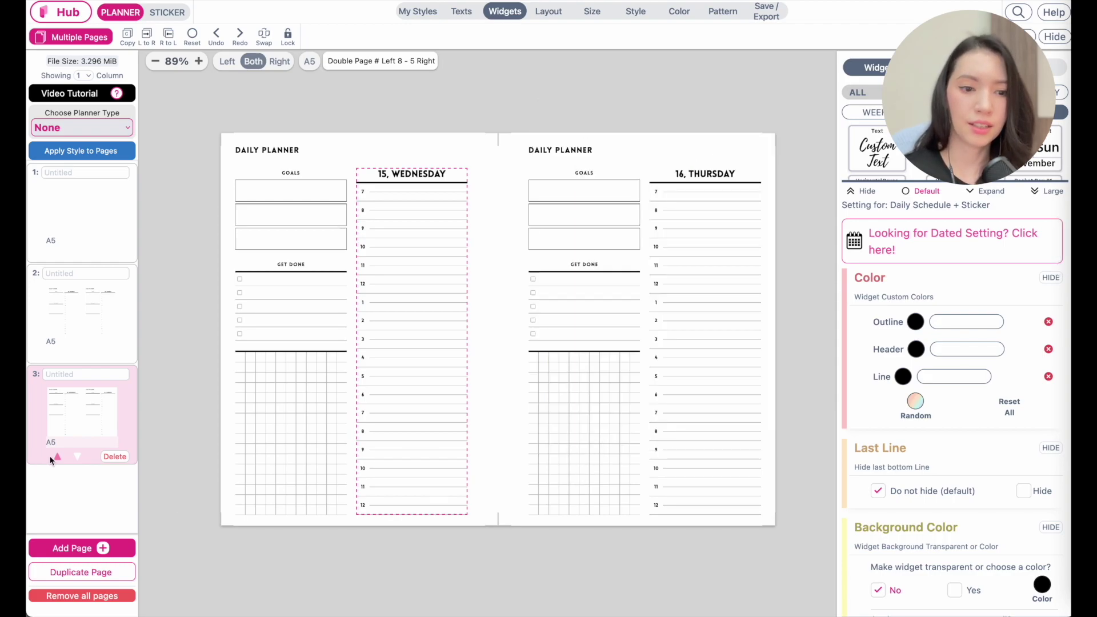
Step: Check the dates on the second and third spreads, and duplicate the third spread
{"action": "left_click", "coordinate": [54, 318]}
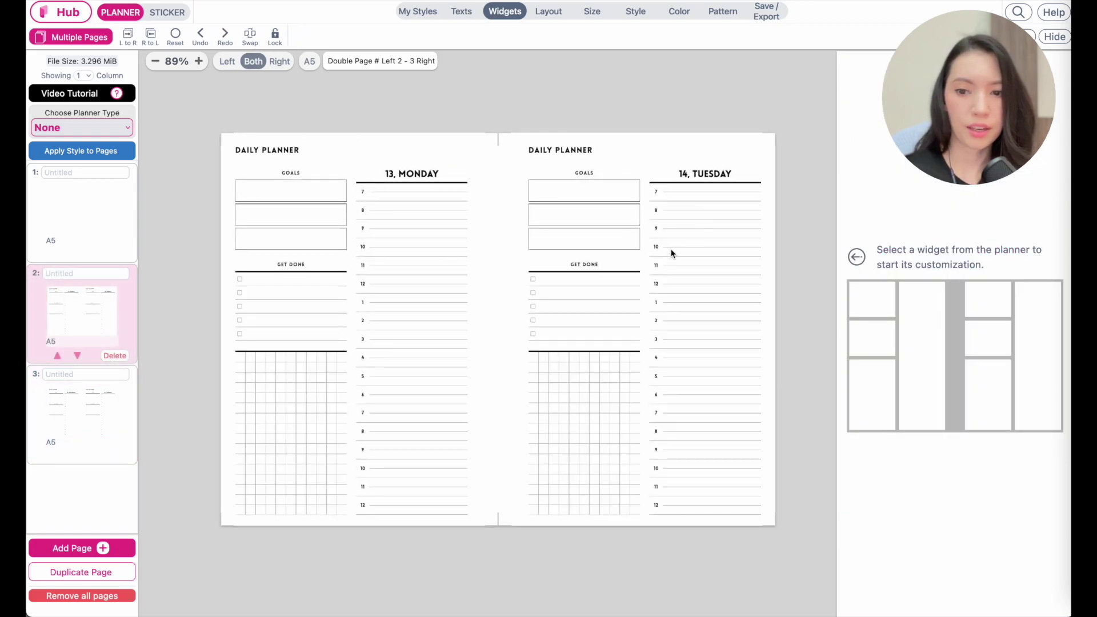
{"action": "left_click", "coordinate": [78, 416]}
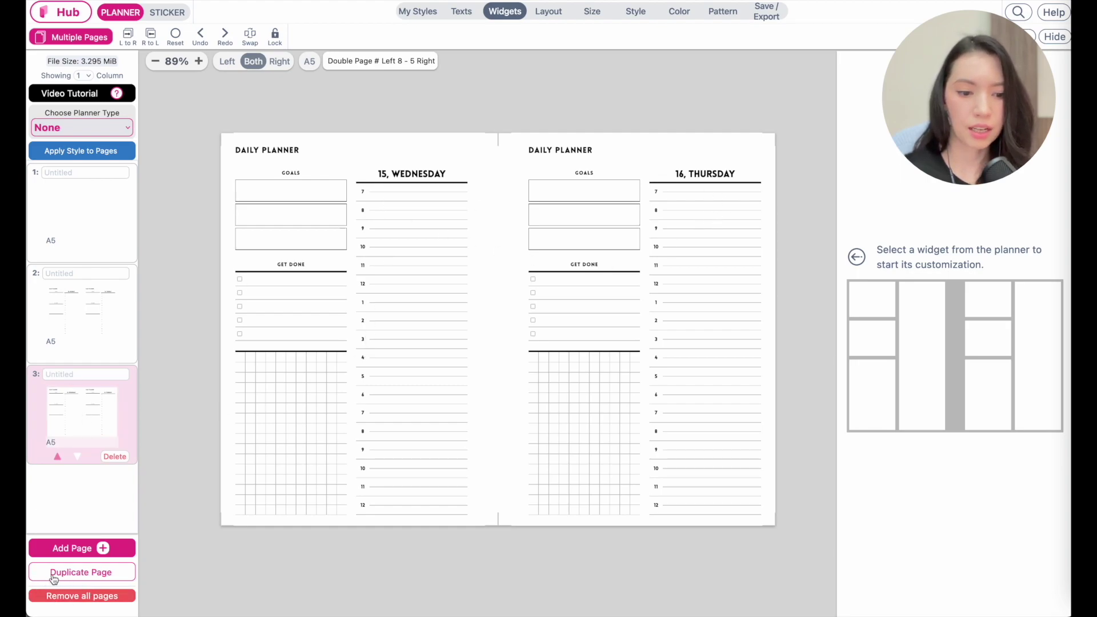
{"action": "left_click", "coordinate": [107, 573]}
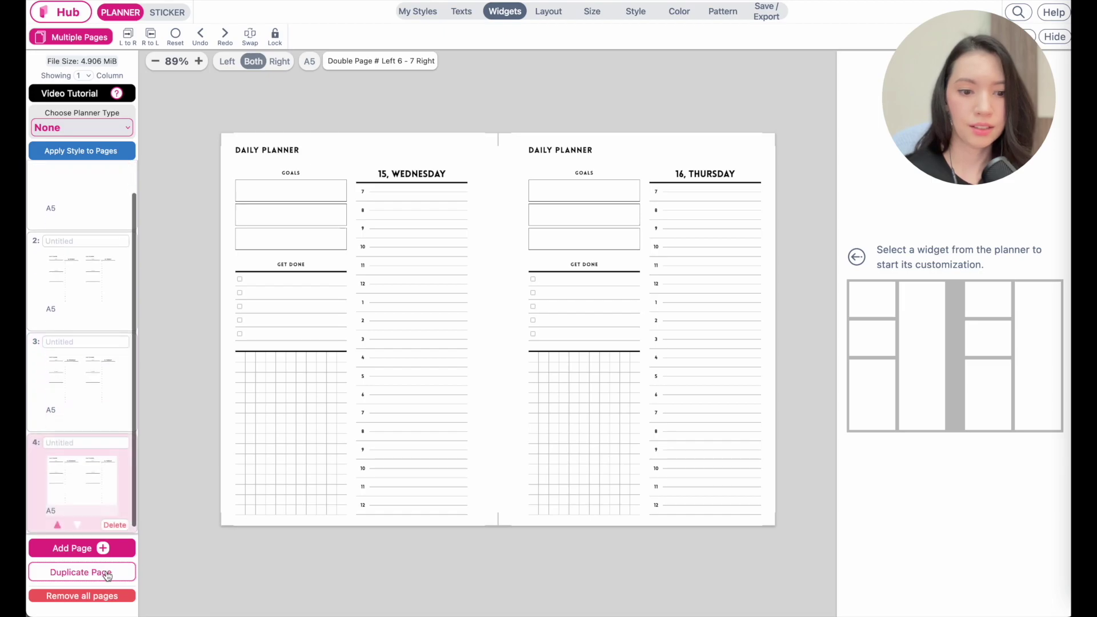
Step: Shift all dates on the fourth spread forward by two days to Friday 17 and Saturday 18
{"action": "left_click", "coordinate": [413, 171]}
{"action": "scroll", "coordinate": [594, 376], "scroll_direction": "down", "scroll_amount": 3}
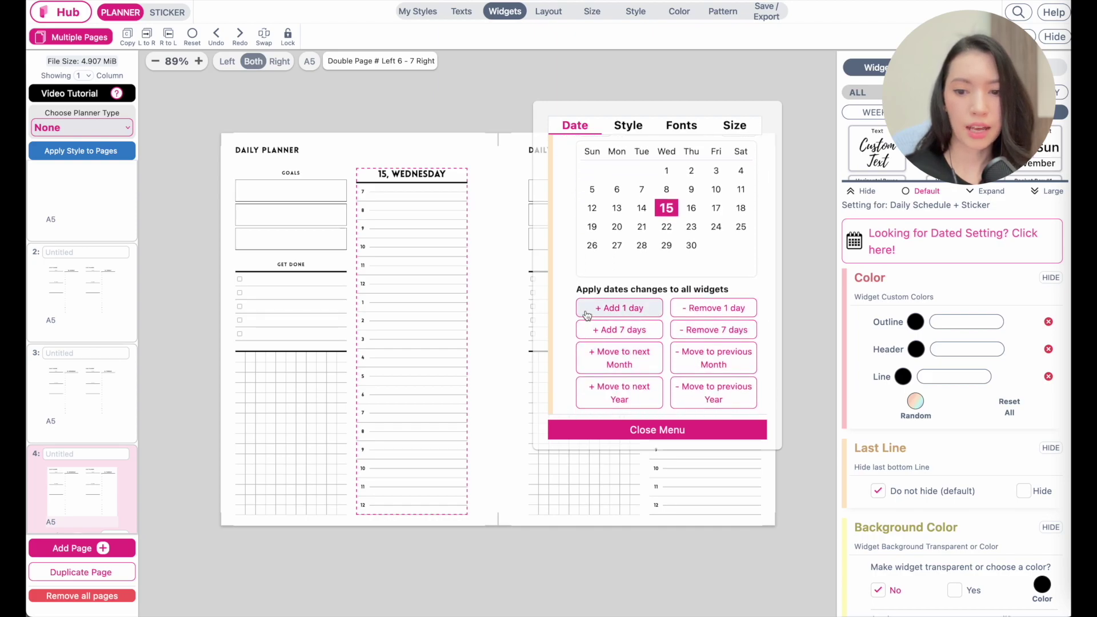
{"action": "left_click", "coordinate": [621, 309]}
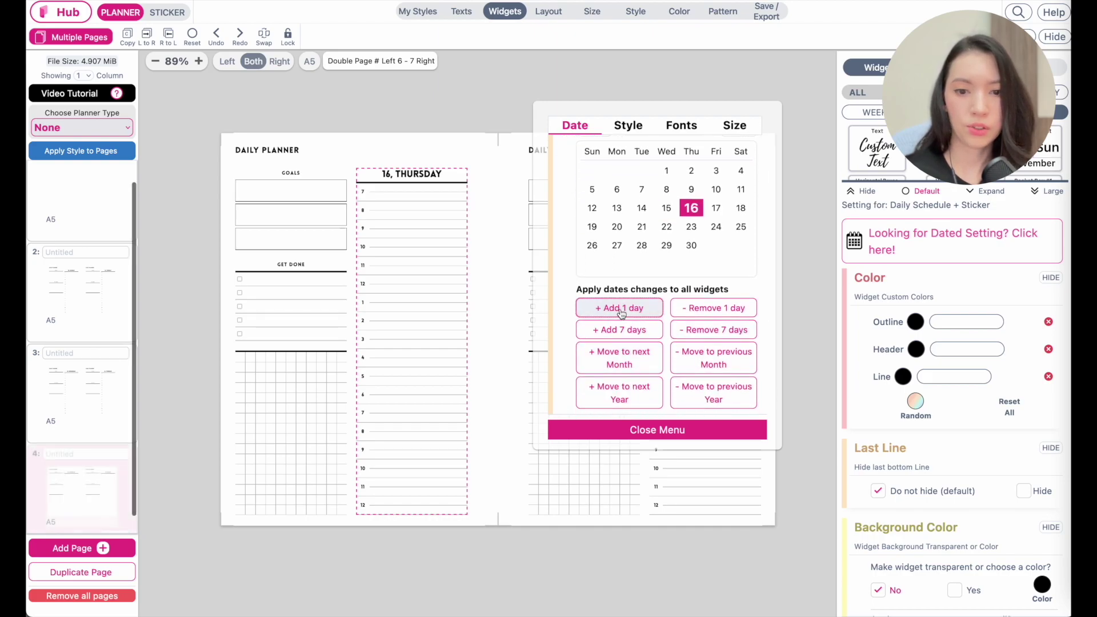
{"action": "left_click", "coordinate": [622, 309]}
{"action": "left_click", "coordinate": [633, 431]}
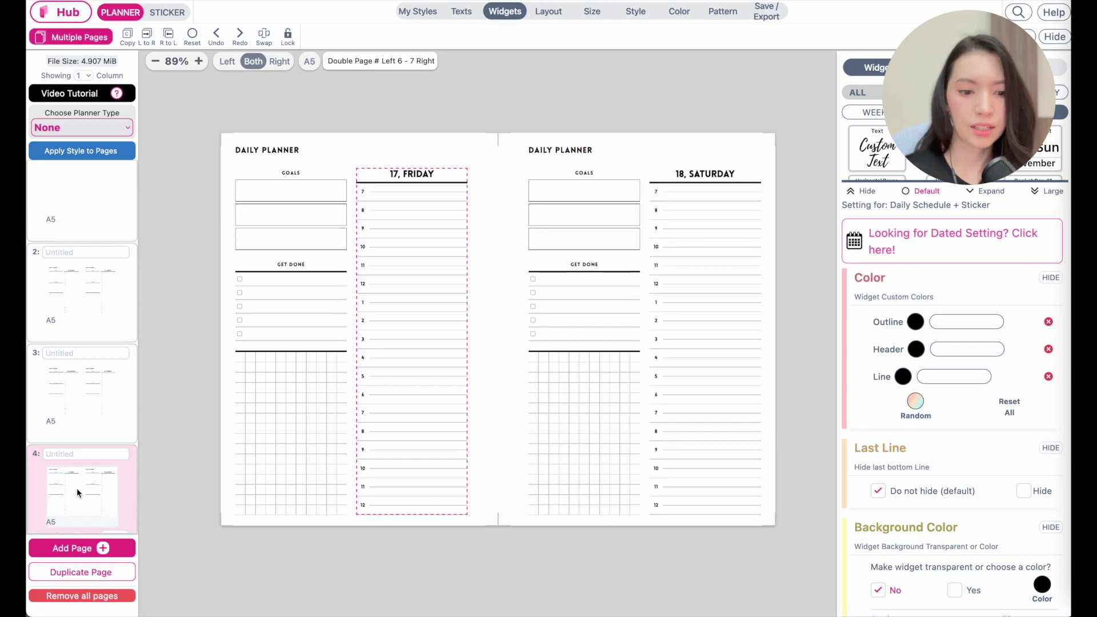
Step: Duplicate the fourth spread and move the copy's dates forward two days to Sunday 19 and Monday 20
{"action": "scroll", "coordinate": [76, 488], "scroll_direction": "down", "scroll_amount": 1}
{"action": "left_click", "coordinate": [61, 578]}
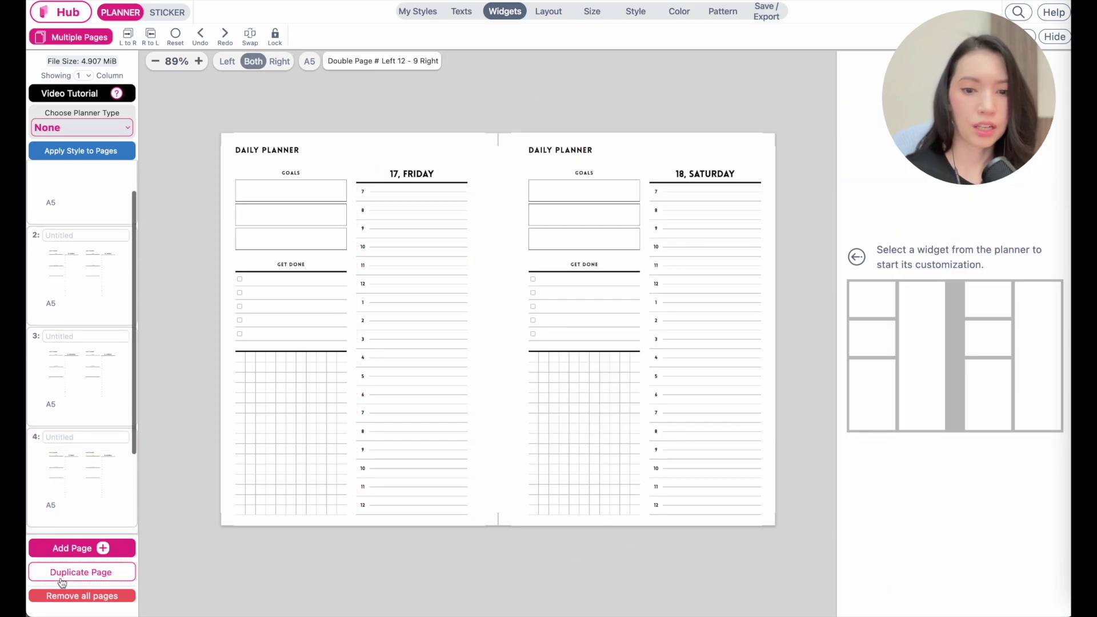
{"action": "left_click", "coordinate": [420, 182]}
{"action": "scroll", "coordinate": [638, 293], "scroll_direction": "down", "scroll_amount": 2}
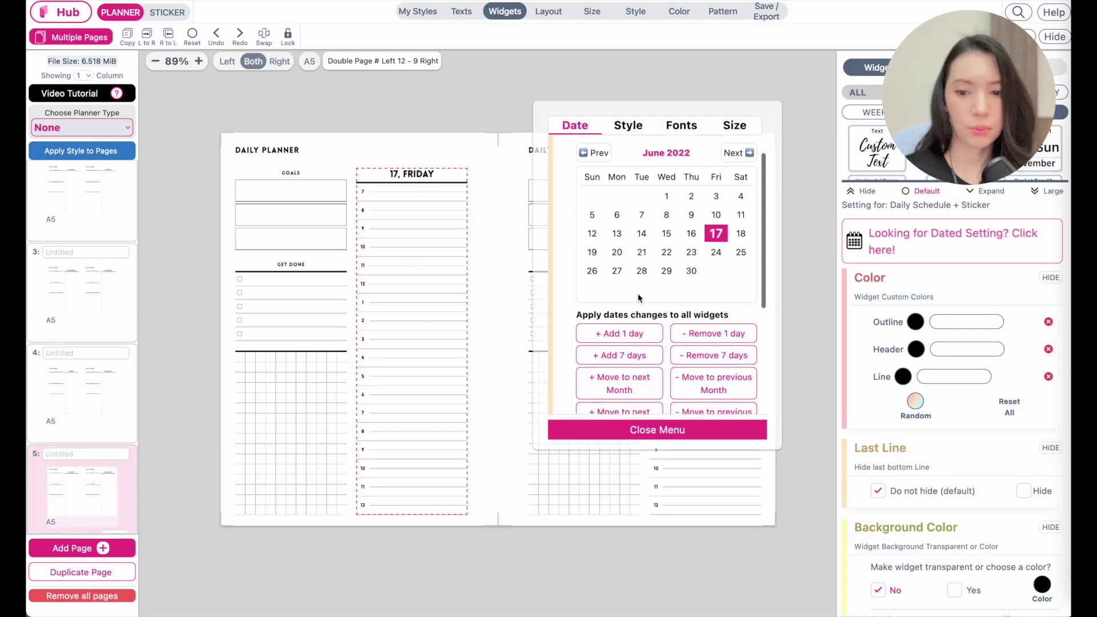
{"action": "left_click", "coordinate": [617, 335]}
{"action": "left_click", "coordinate": [617, 335]}
{"action": "left_click", "coordinate": [657, 429]}
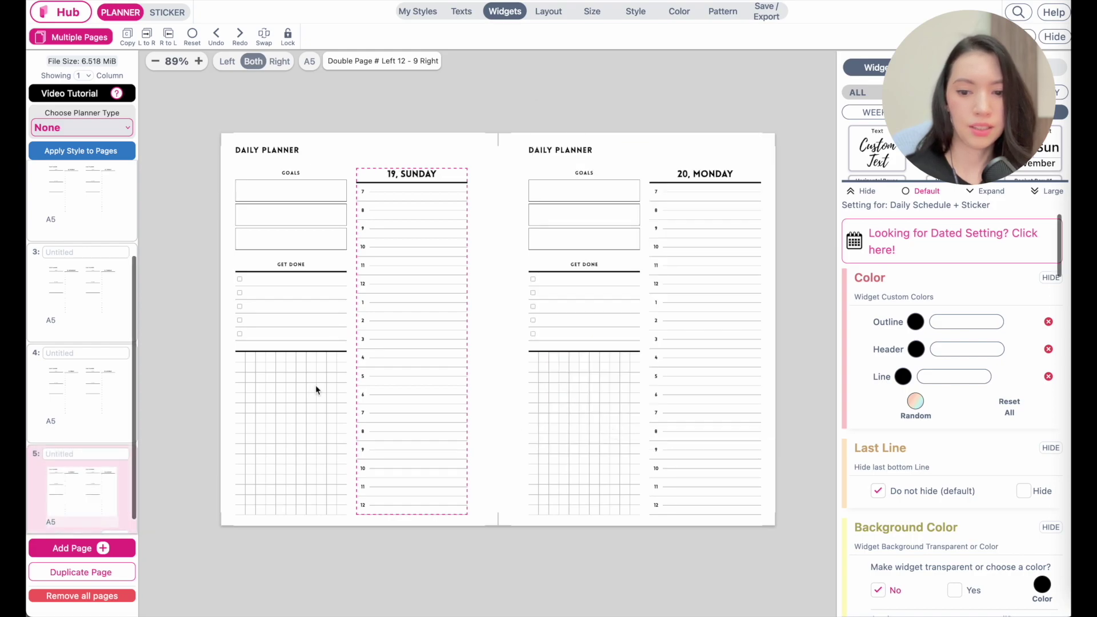
Step: Duplicate the fifth spread and move the copy's dates forward two days to Tuesday 21 and Wednesday 22
{"action": "scroll", "coordinate": [73, 391], "scroll_direction": "down", "scroll_amount": 1}
{"action": "left_click", "coordinate": [55, 580]}
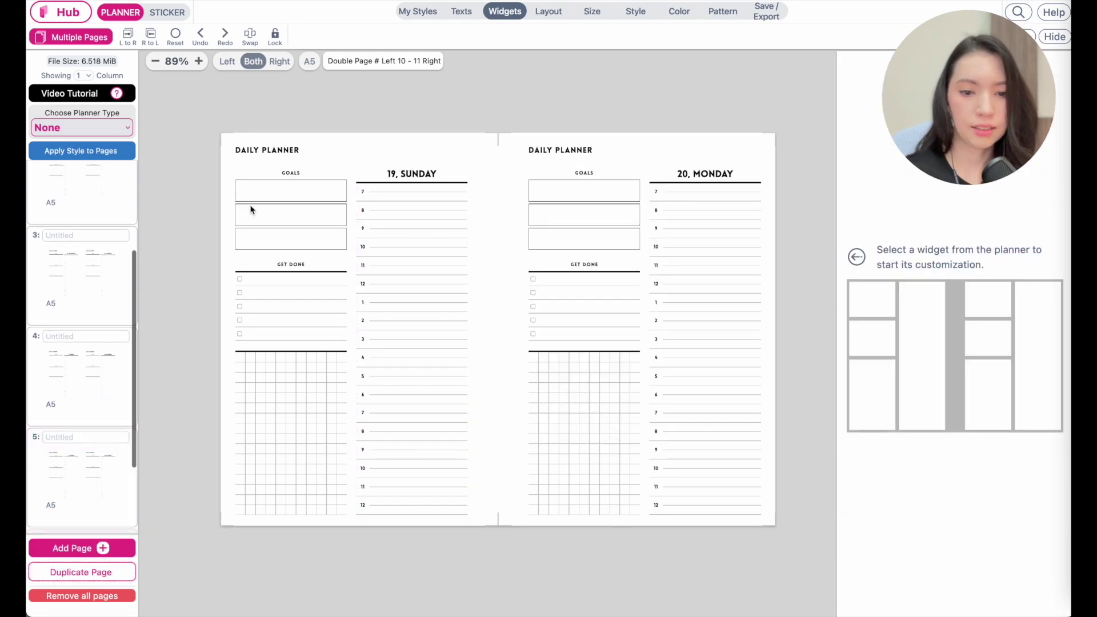
{"action": "left_click", "coordinate": [393, 196]}
{"action": "left_click", "coordinate": [642, 405]}
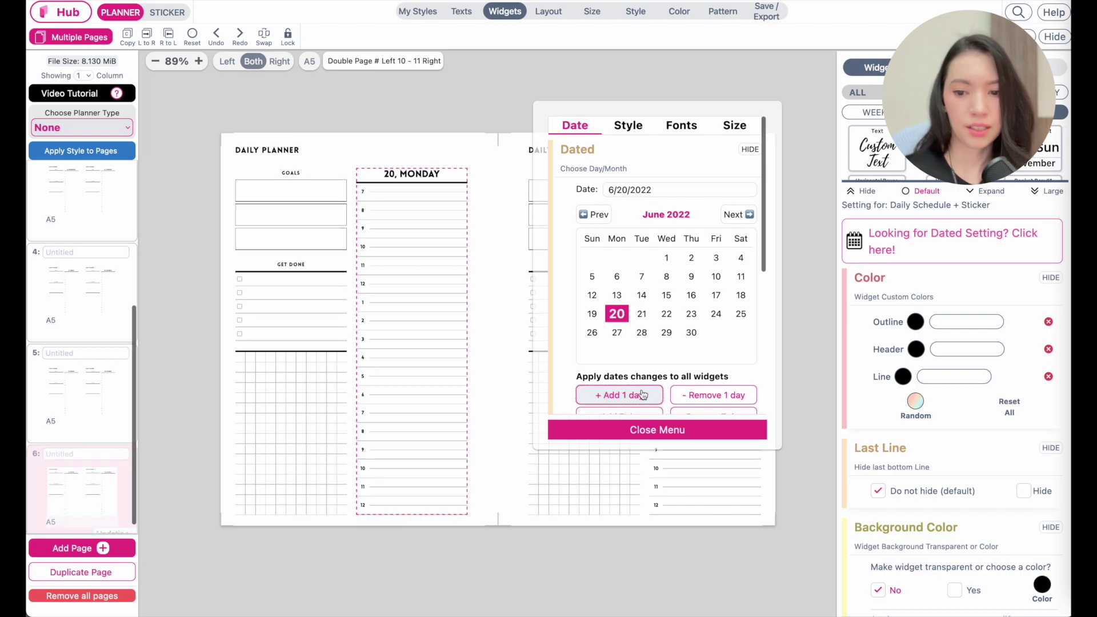
{"action": "left_click", "coordinate": [641, 406]}
{"action": "left_click", "coordinate": [635, 437]}
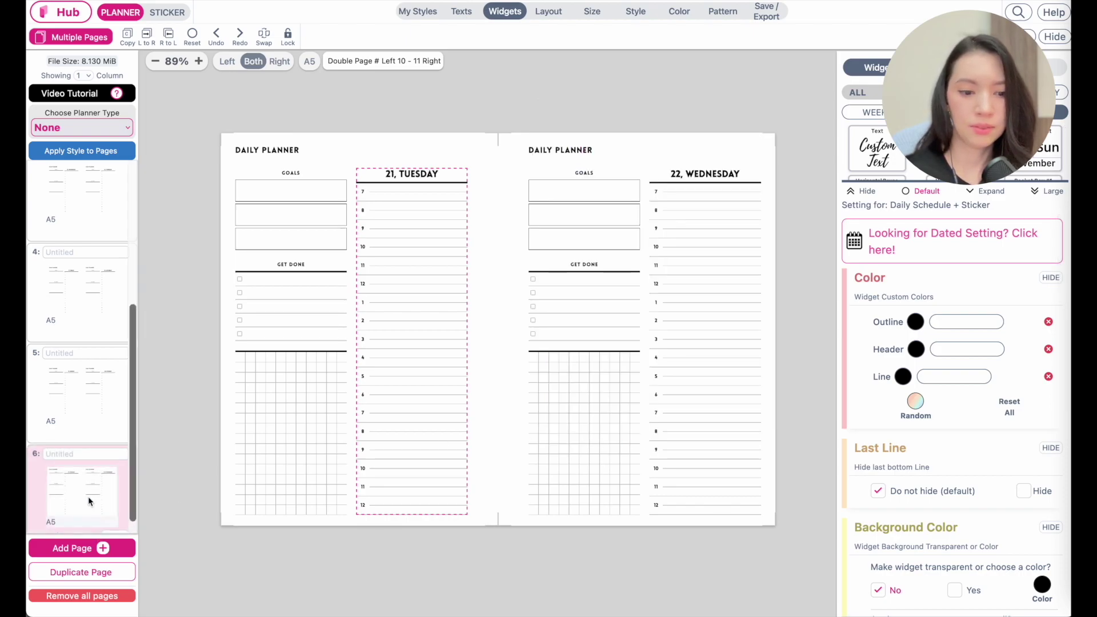
Step: Duplicate the sixth spread and move the copy's dates forward two days to Thursday 23 and Friday 24
{"action": "scroll", "coordinate": [88, 496], "scroll_direction": "down", "scroll_amount": 1}
{"action": "left_click", "coordinate": [57, 578]}
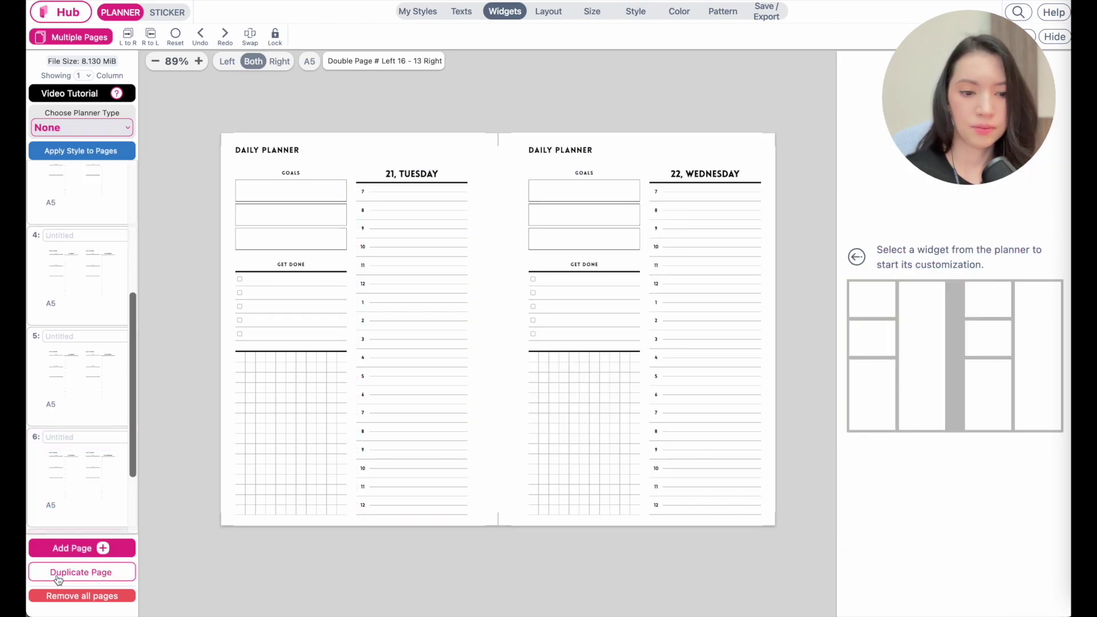
{"action": "left_click", "coordinate": [365, 171]}
{"action": "left_click", "coordinate": [629, 405]}
{"action": "left_click", "coordinate": [628, 406]}
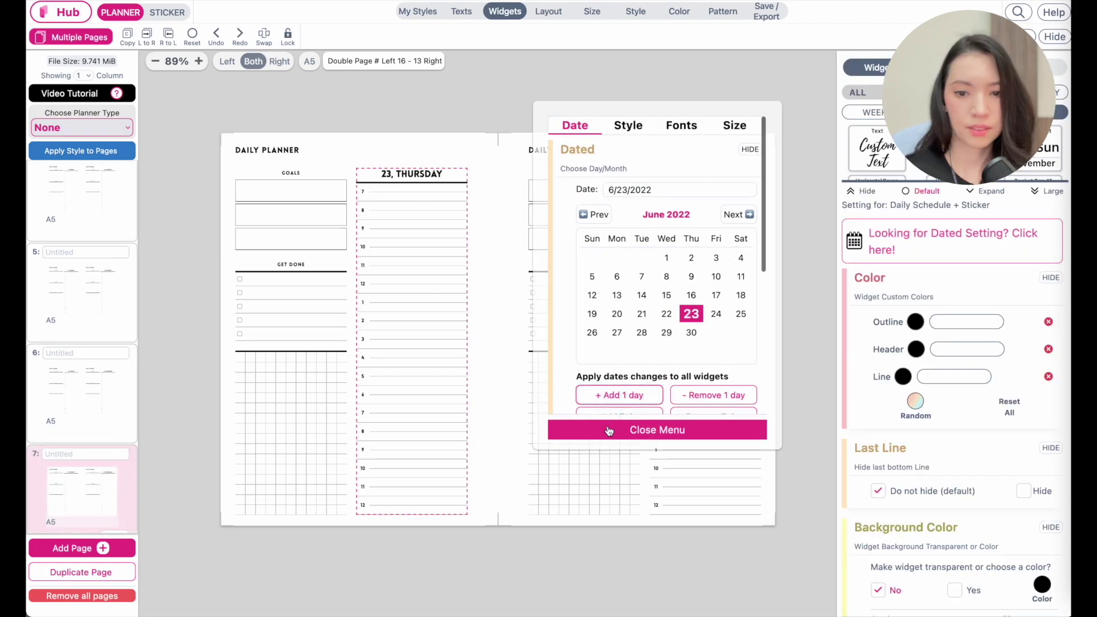
{"action": "left_click", "coordinate": [609, 431]}
Step: Duplicate the seventh spread and move the copy's dates forward two days to Saturday 25 and Sunday 26
{"action": "left_click", "coordinate": [81, 572]}
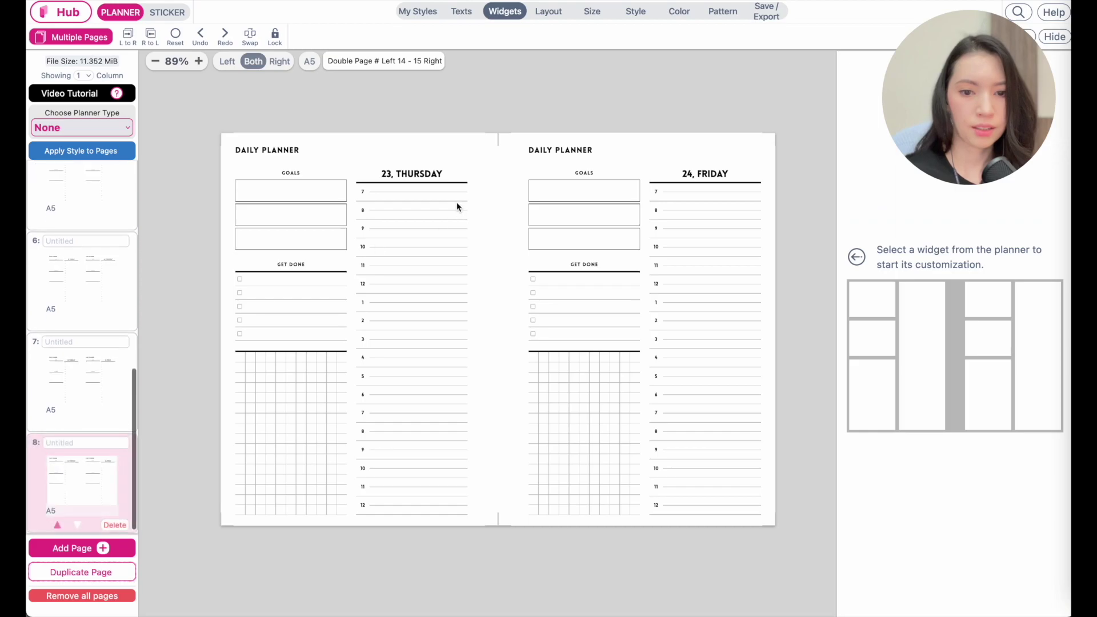
{"action": "left_click", "coordinate": [430, 181]}
{"action": "left_click", "coordinate": [610, 405]}
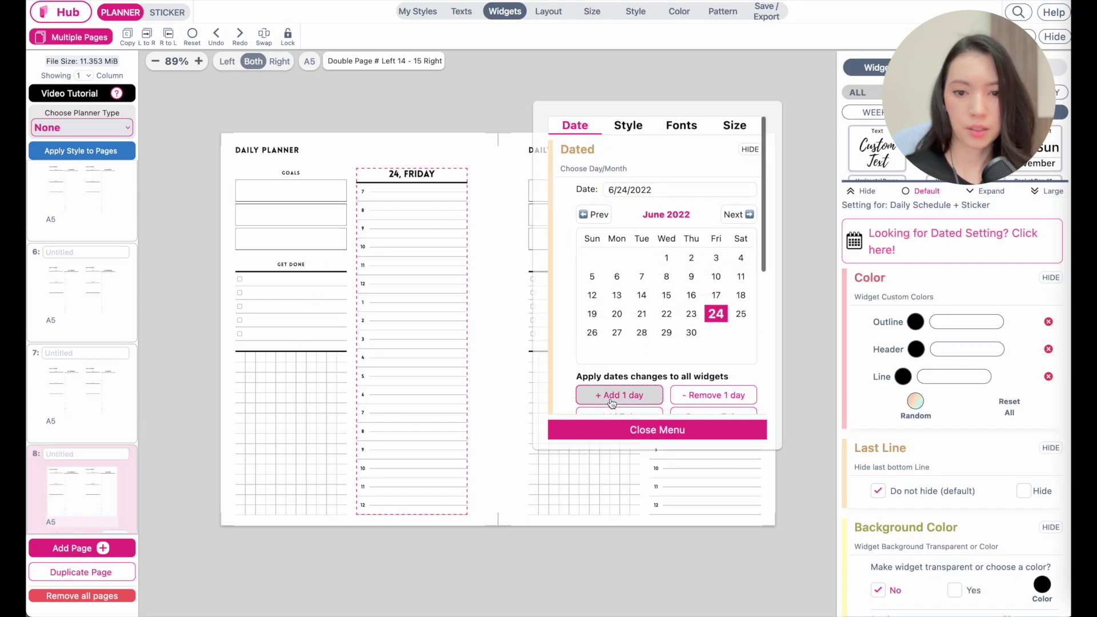
{"action": "left_click", "coordinate": [610, 405]}
{"action": "left_click", "coordinate": [600, 429]}
Step: Duplicate the eighth spread and move the copy's dates forward two days to Monday 27 and Tuesday 28
{"action": "left_click", "coordinate": [58, 572]}
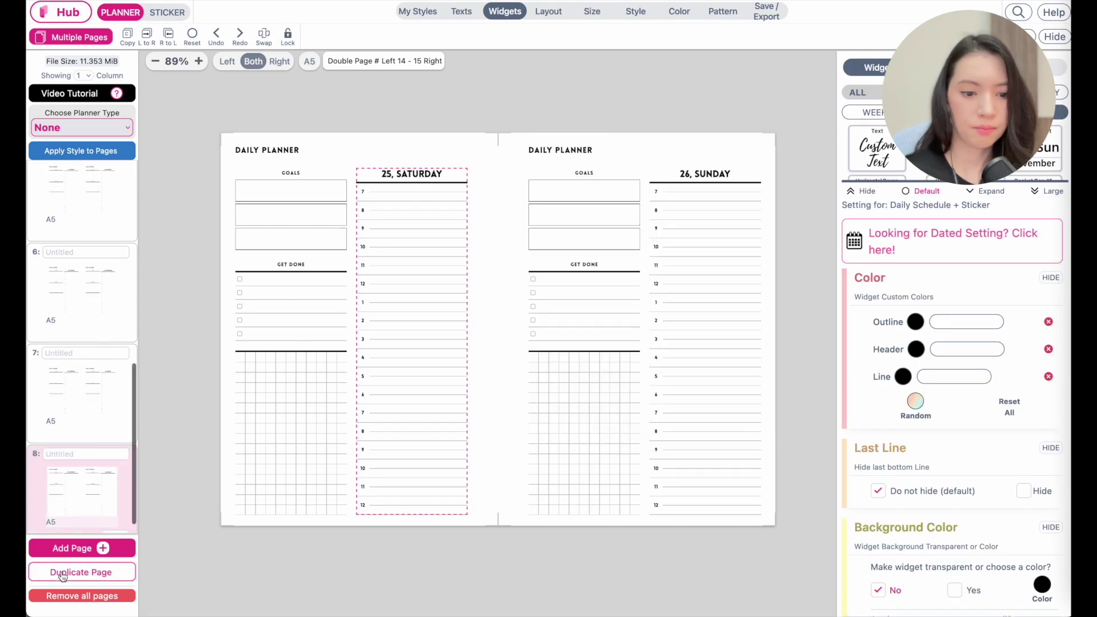
{"action": "left_click", "coordinate": [436, 179]}
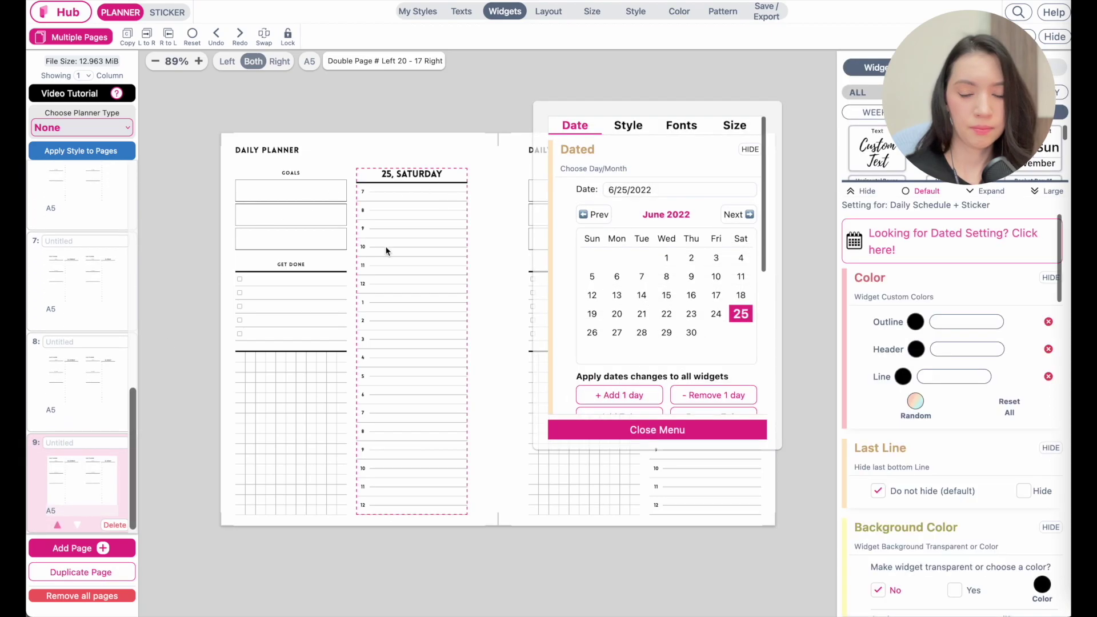
{"action": "left_click", "coordinate": [618, 397]}
{"action": "left_click", "coordinate": [618, 397]}
{"action": "left_click", "coordinate": [622, 434]}
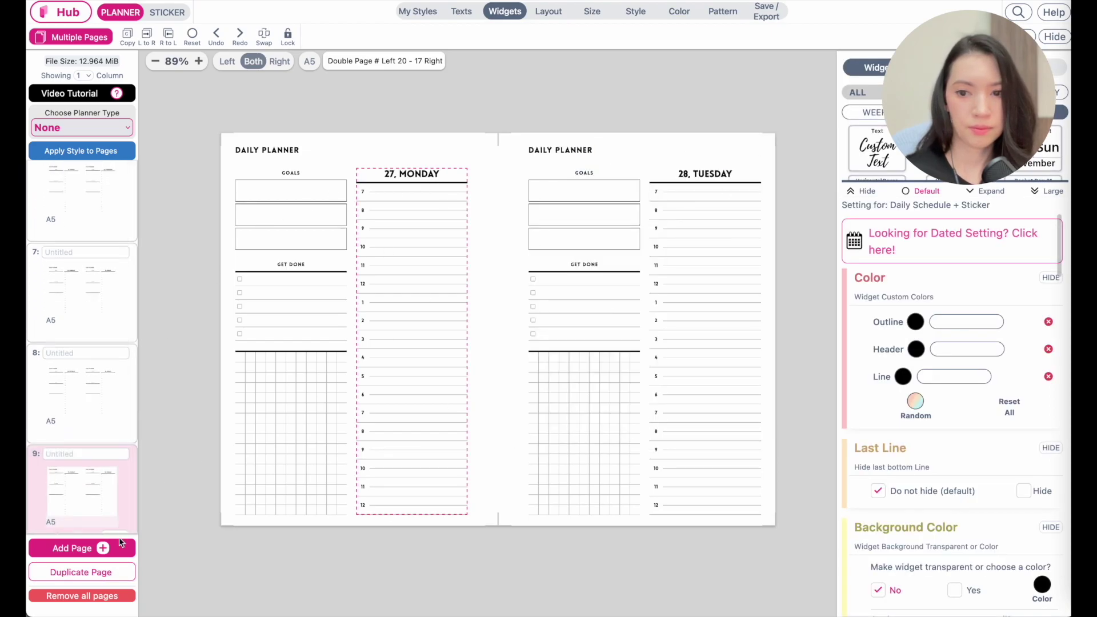
Step: Duplicate the ninth spread and move the copy's dates forward two days to Wednesday 29 and Thursday 30
{"action": "left_click", "coordinate": [66, 572]}
{"action": "left_click", "coordinate": [406, 172]}
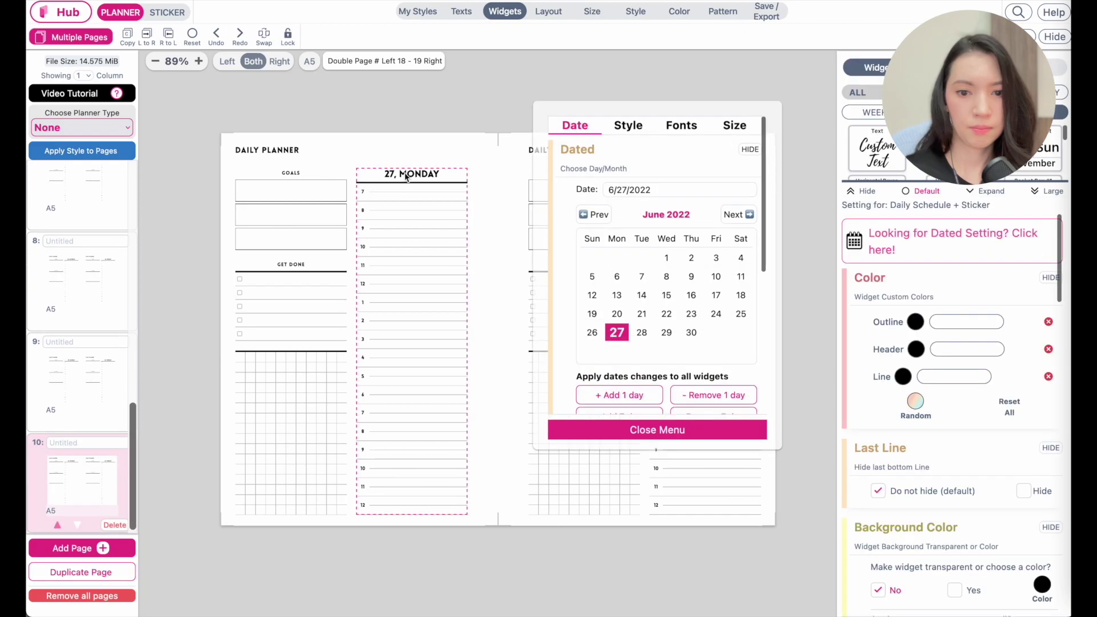
{"action": "left_click", "coordinate": [618, 395]}
{"action": "left_click", "coordinate": [618, 394]}
{"action": "left_click", "coordinate": [638, 434]}
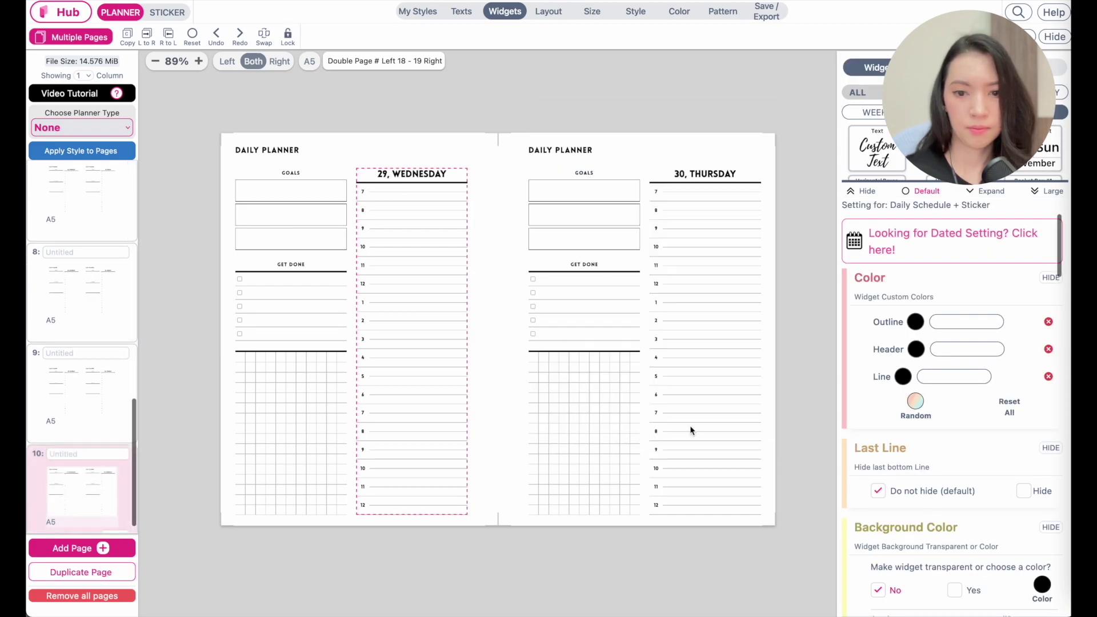
{"action": "left_click", "coordinate": [72, 548]}
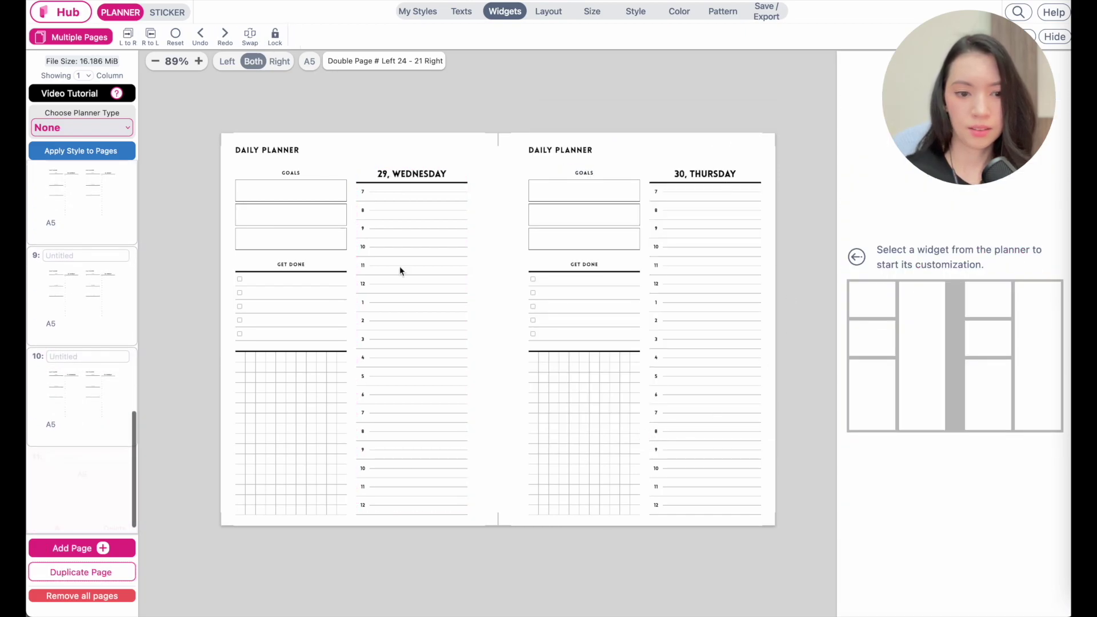
{"action": "left_click", "coordinate": [398, 269]}
{"action": "left_click", "coordinate": [621, 434]}
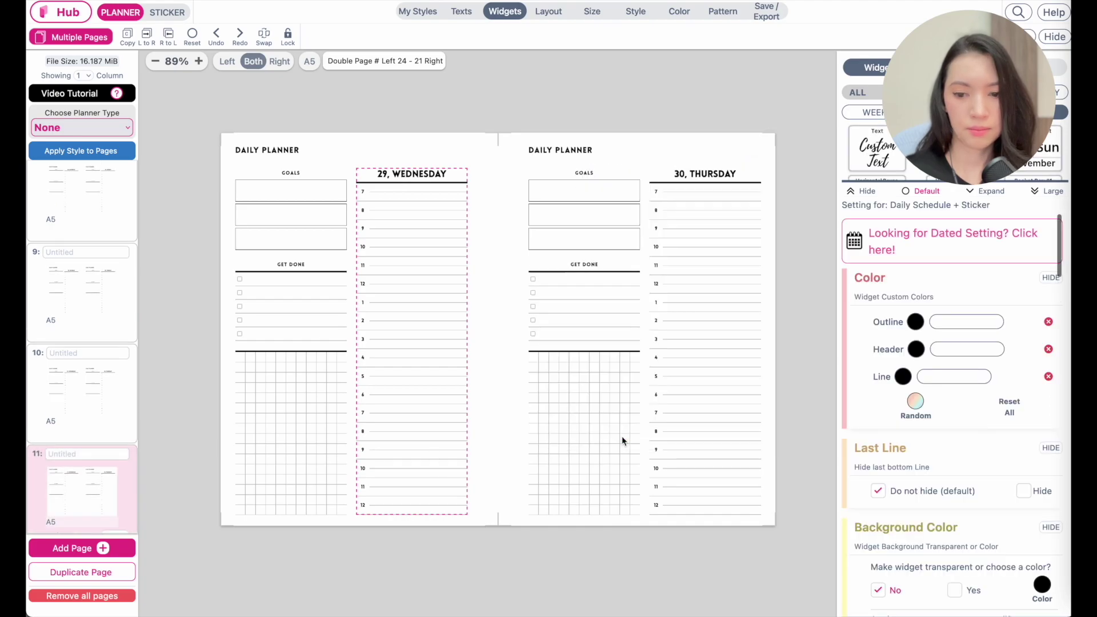
{"action": "left_click", "coordinate": [109, 533]}
{"action": "left_click", "coordinate": [90, 503]}
{"action": "left_click", "coordinate": [674, 457]}
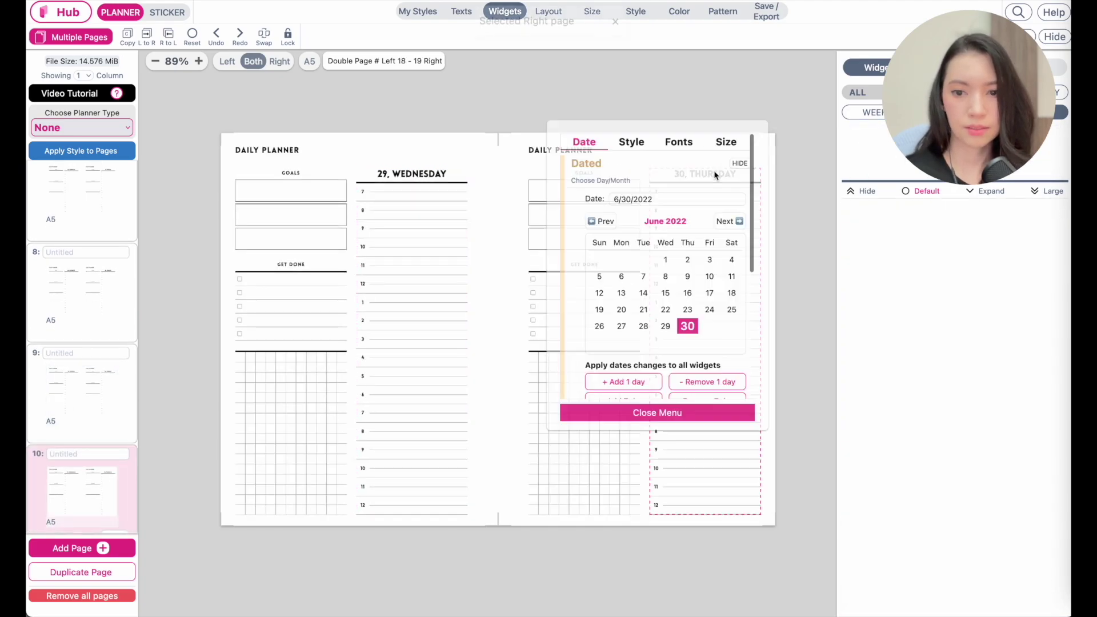
{"action": "left_click", "coordinate": [600, 537]}
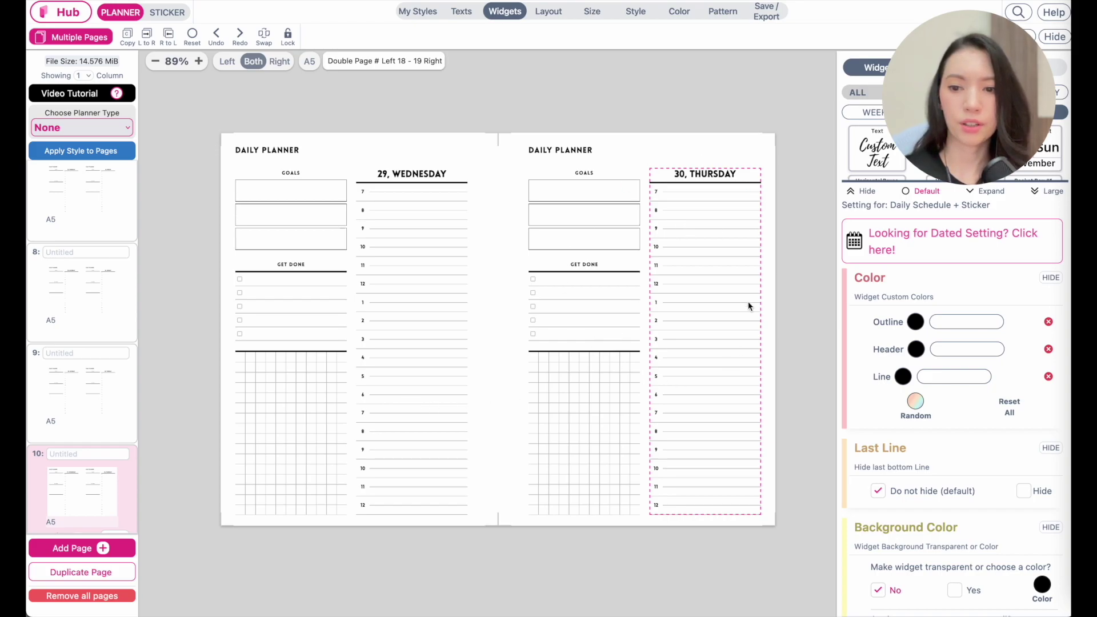
Step: Go through the spreads from the blank first one to the tenth and check that their dates run consecutively
{"action": "scroll", "coordinate": [70, 293], "scroll_direction": "up", "scroll_amount": 2}
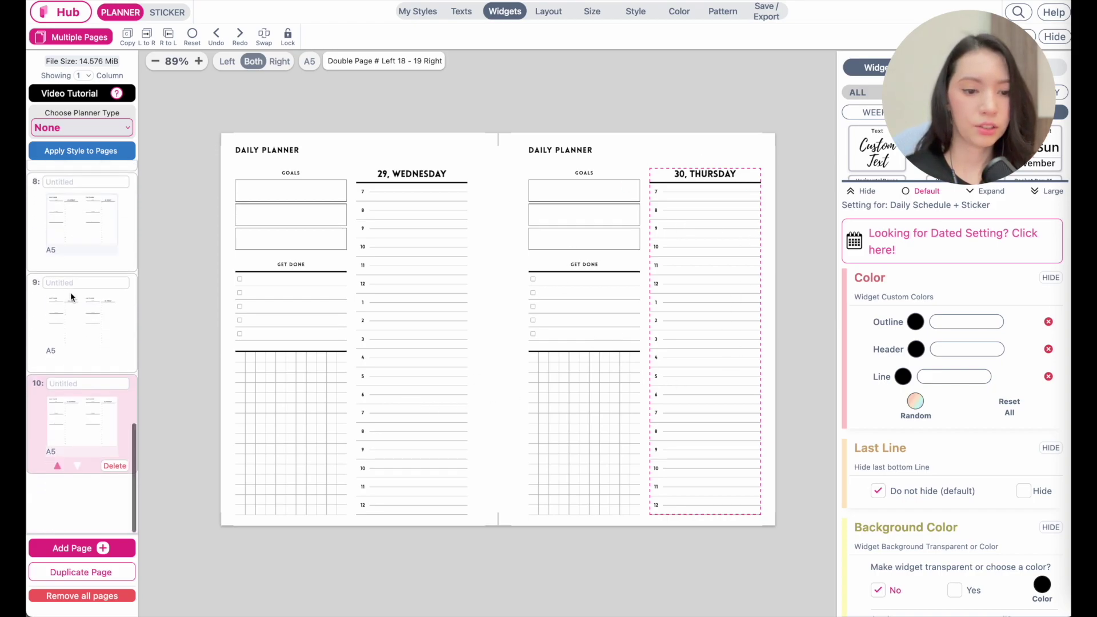
{"action": "scroll", "coordinate": [99, 225], "scroll_direction": "up", "scroll_amount": 10}
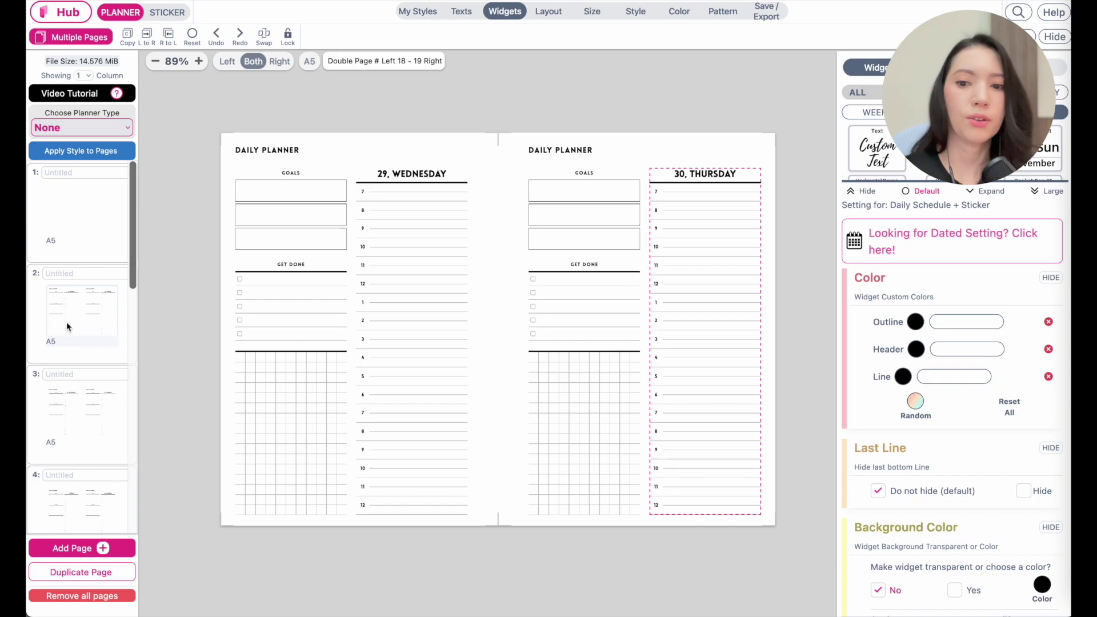
{"action": "left_click", "coordinate": [74, 220]}
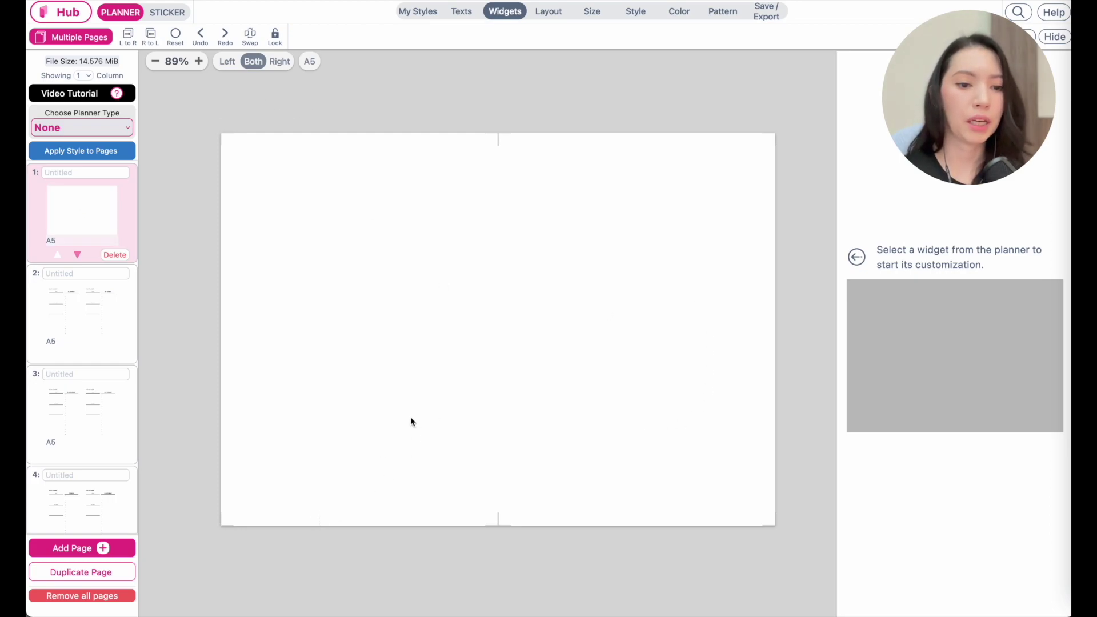
{"action": "left_click", "coordinate": [72, 321]}
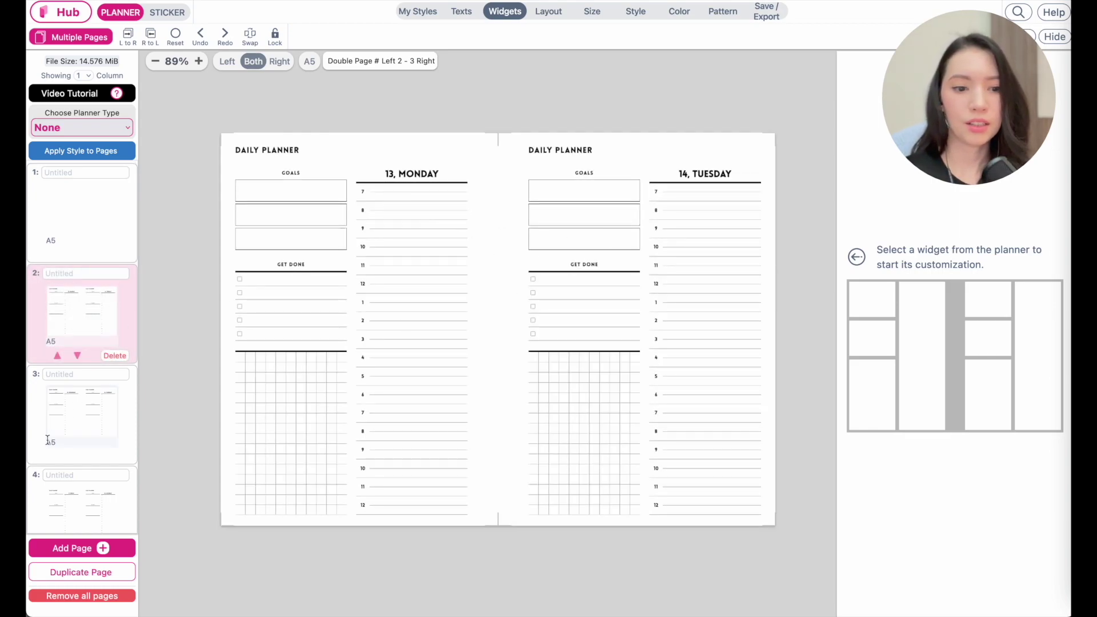
{"action": "scroll", "coordinate": [57, 371], "scroll_direction": "down", "scroll_amount": 3}
{"action": "left_click", "coordinate": [74, 309]}
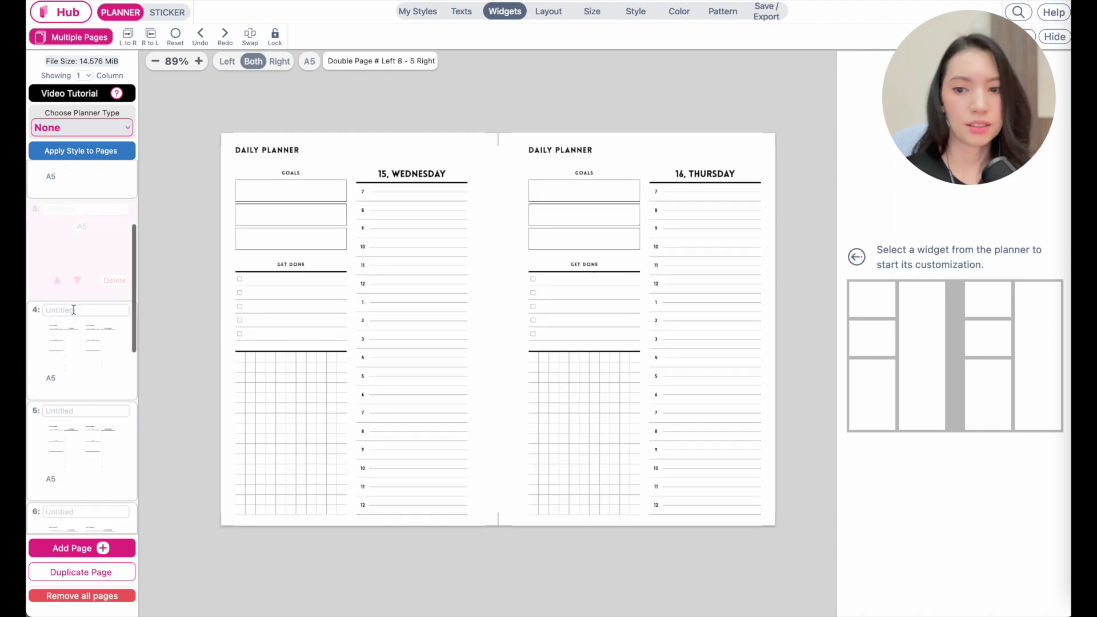
{"action": "left_click", "coordinate": [80, 367]}
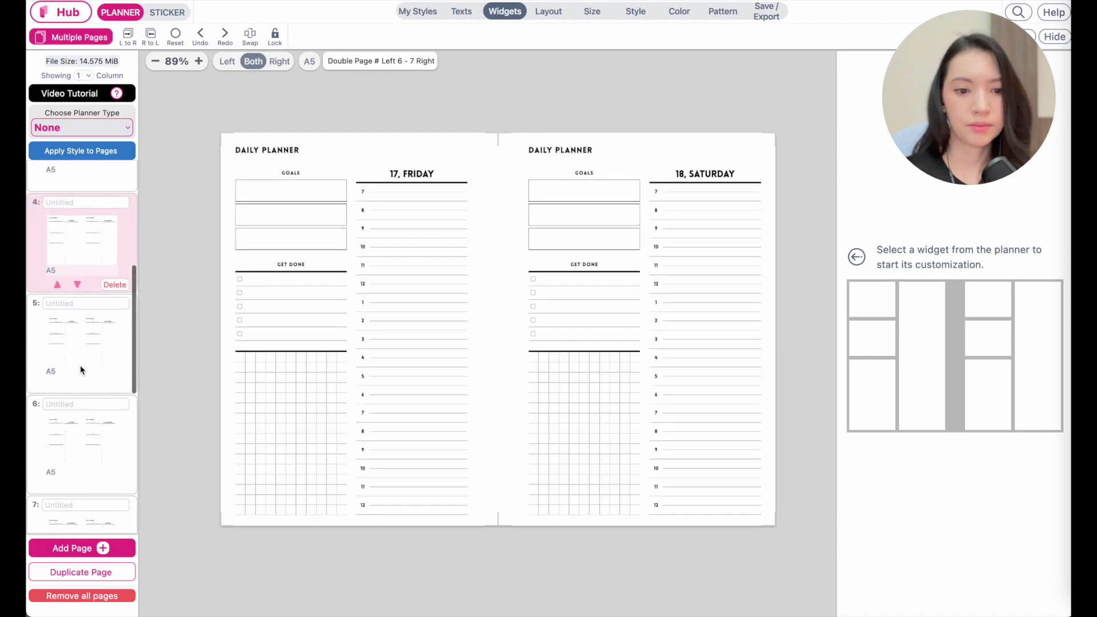
{"action": "left_click", "coordinate": [88, 341]}
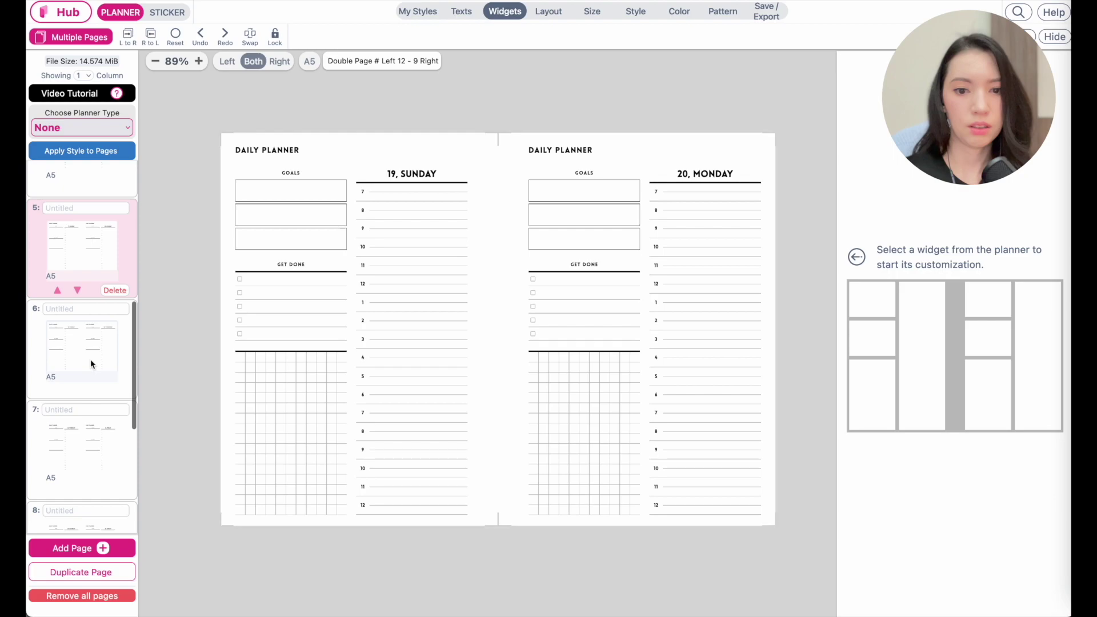
{"action": "left_click", "coordinate": [90, 359]}
{"action": "left_click", "coordinate": [76, 348]}
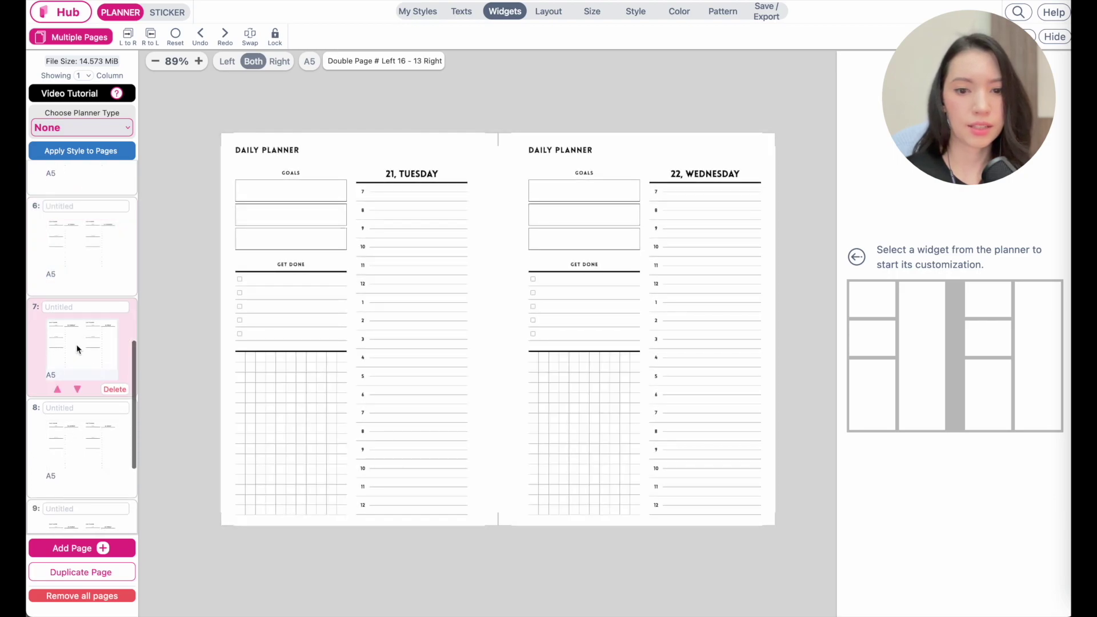
{"action": "left_click", "coordinate": [70, 444]}
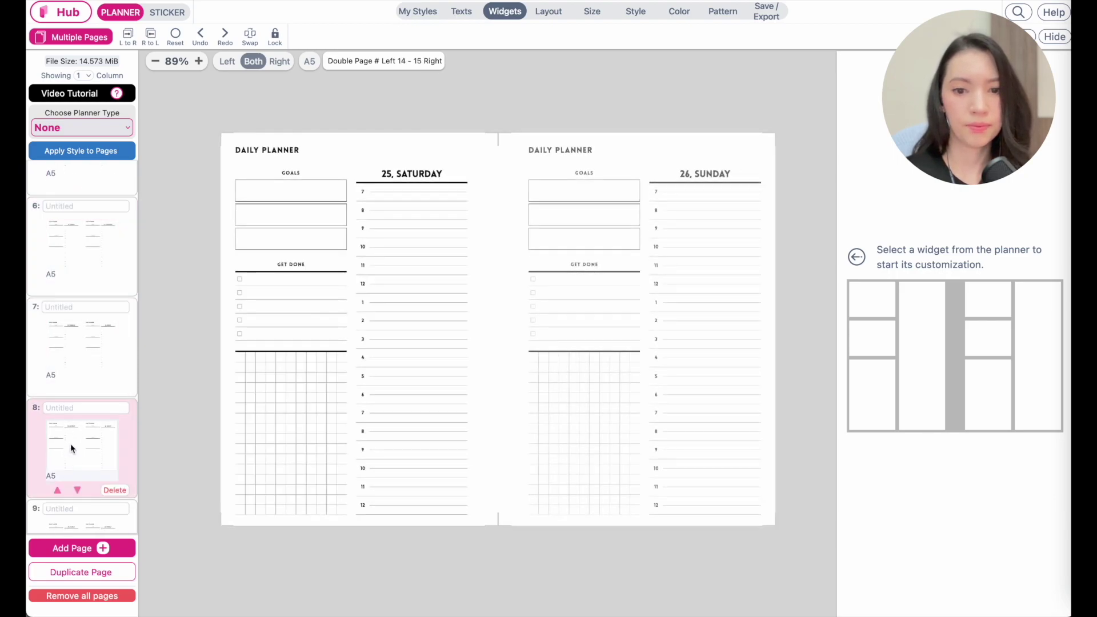
{"action": "left_click", "coordinate": [78, 446]}
{"action": "left_click", "coordinate": [80, 486]}
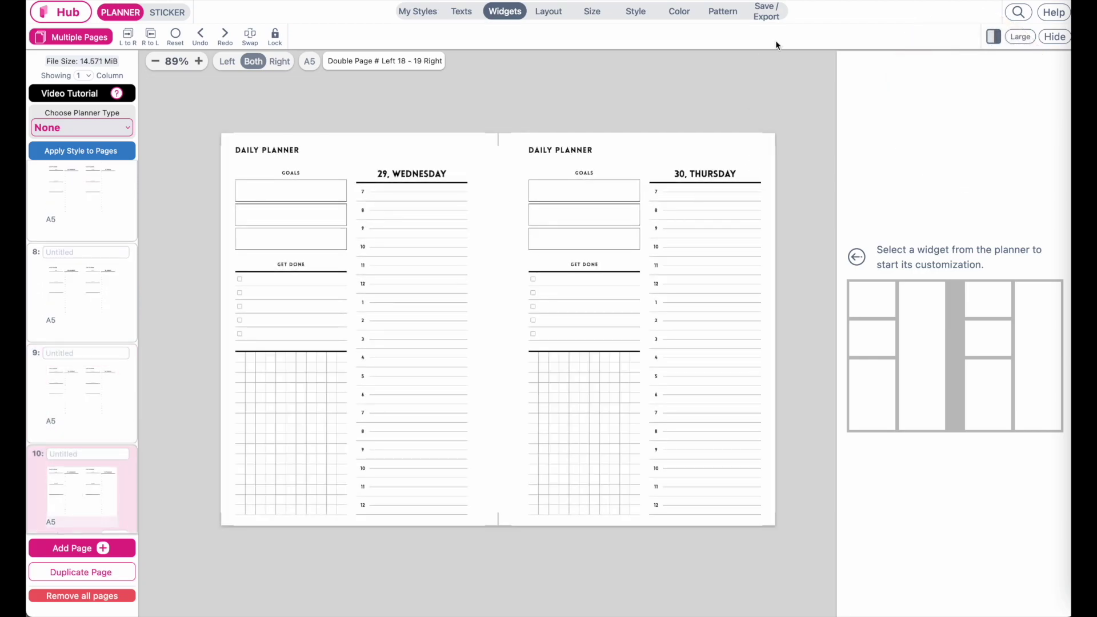
Step: Export all pages as a PDF for A4 paper with the pages rearranged for a ring planner, and download it
{"action": "left_click", "coordinate": [766, 12]}
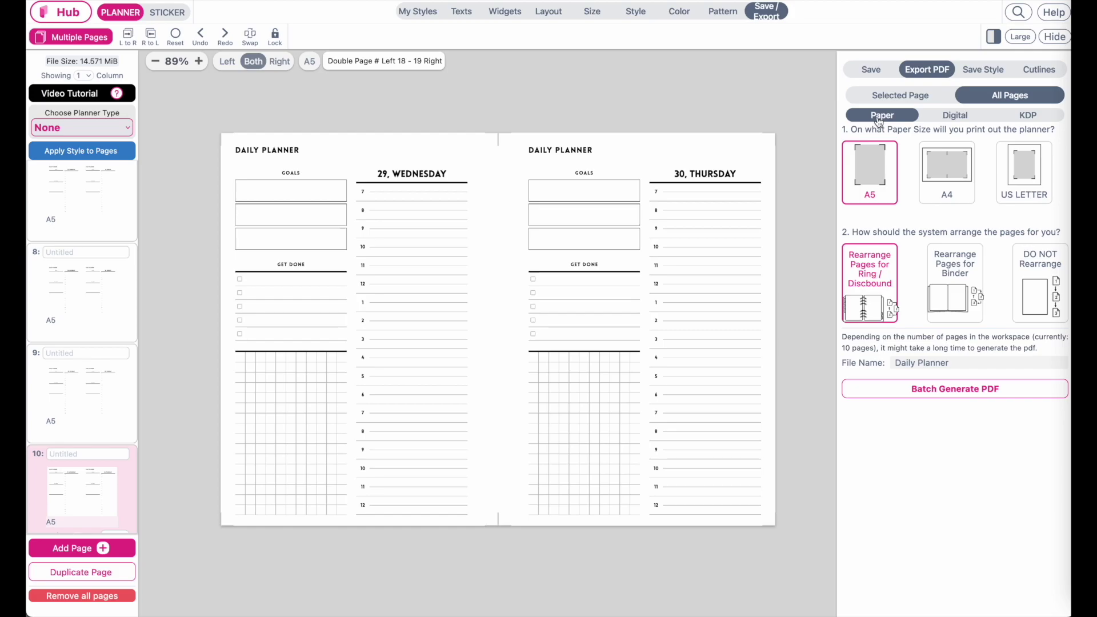
{"action": "left_click", "coordinate": [948, 169]}
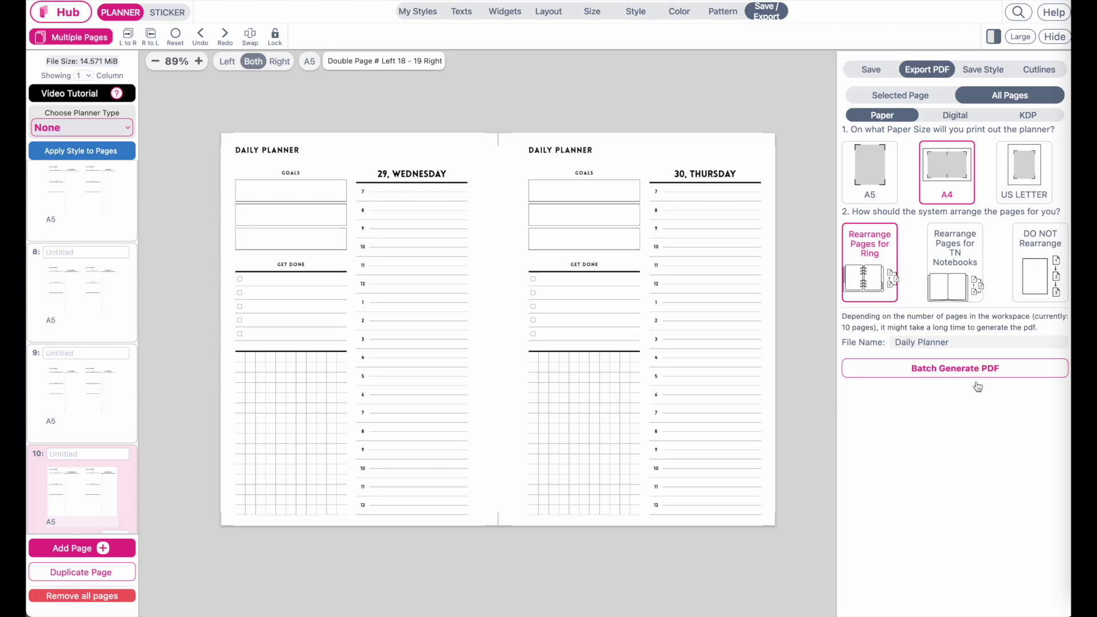
{"action": "left_click", "coordinate": [1021, 368]}
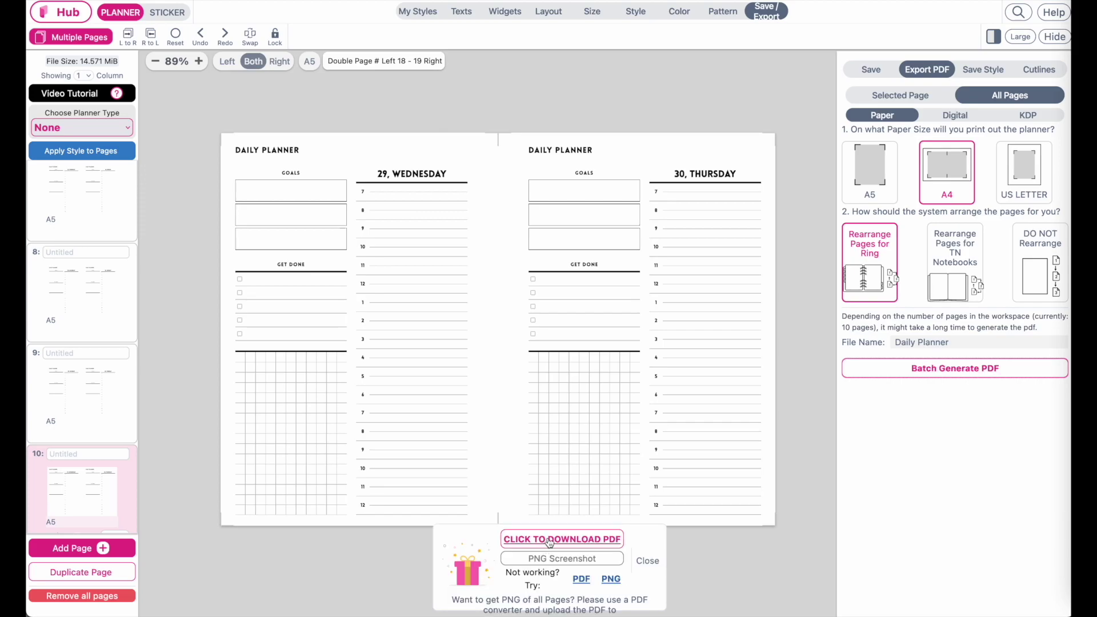
{"action": "left_click", "coordinate": [548, 539]}
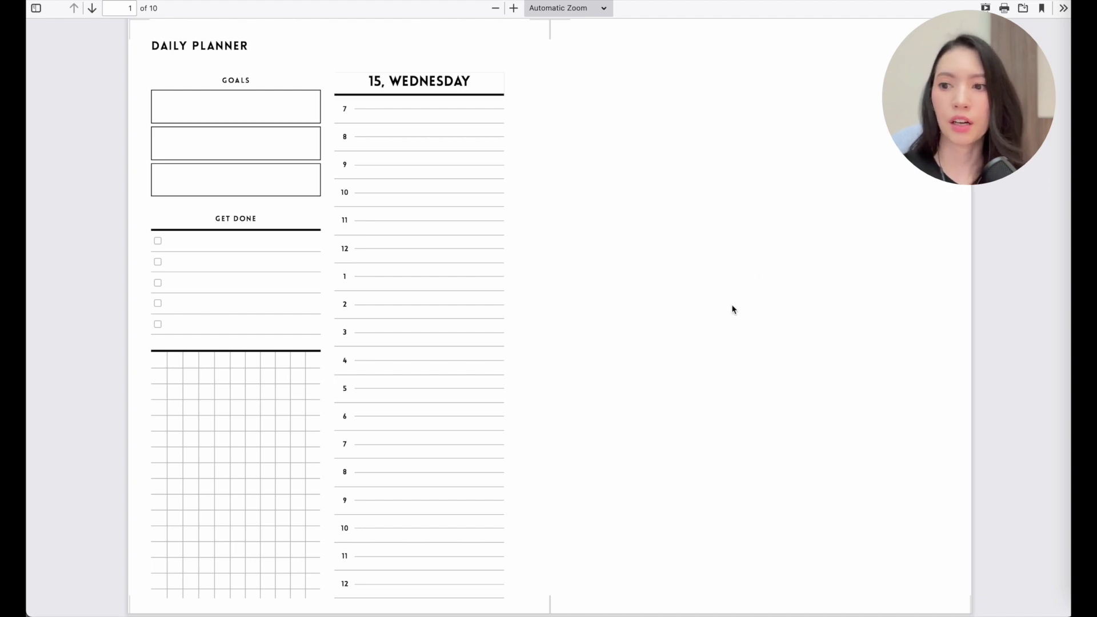
Step: Look through the exported PDF's pages to examine how the daily pages are arranged for printing
{"action": "scroll", "coordinate": [379, 324], "scroll_direction": "down", "scroll_amount": 20}
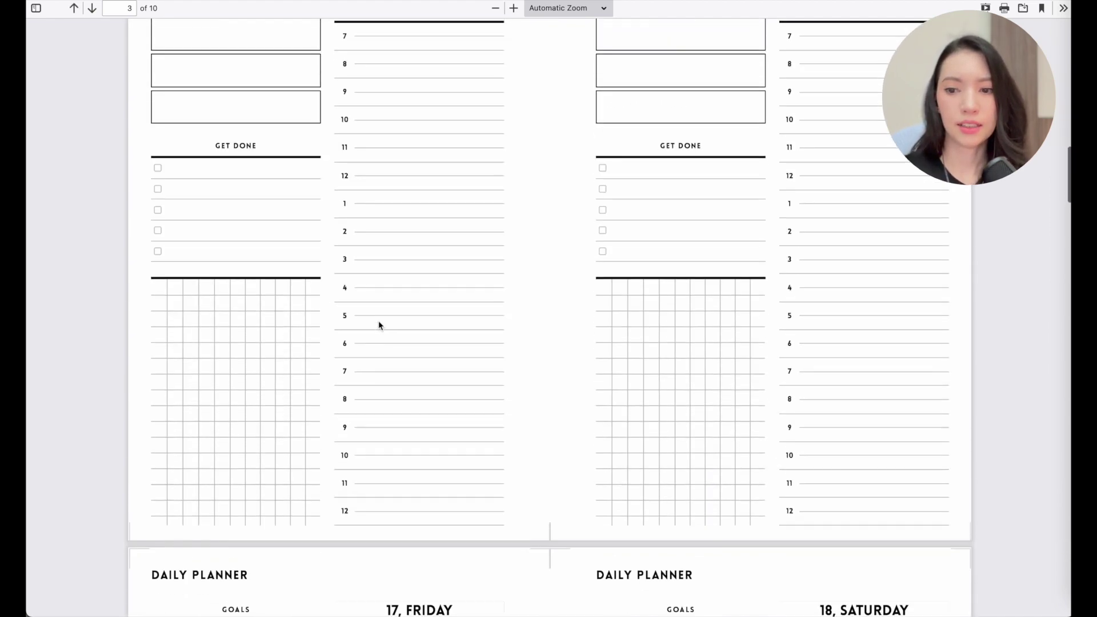
{"action": "scroll", "coordinate": [378, 325], "scroll_direction": "down", "scroll_amount": 5}
{"action": "scroll", "coordinate": [378, 324], "scroll_direction": "up", "scroll_amount": 3}
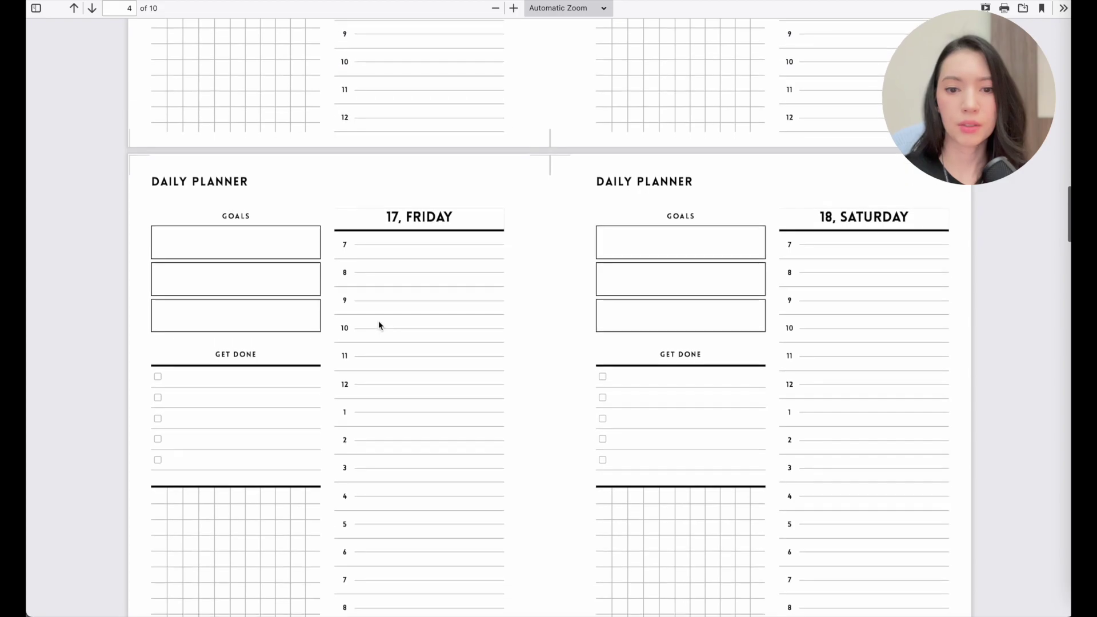
{"action": "scroll", "coordinate": [554, 417], "scroll_direction": "down", "scroll_amount": 10}
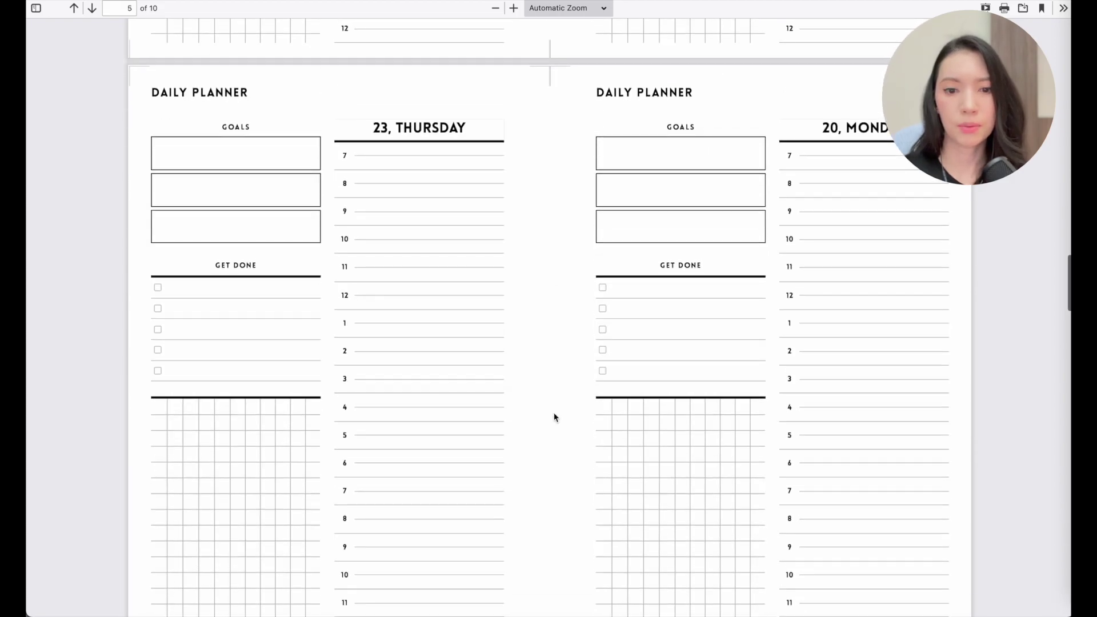